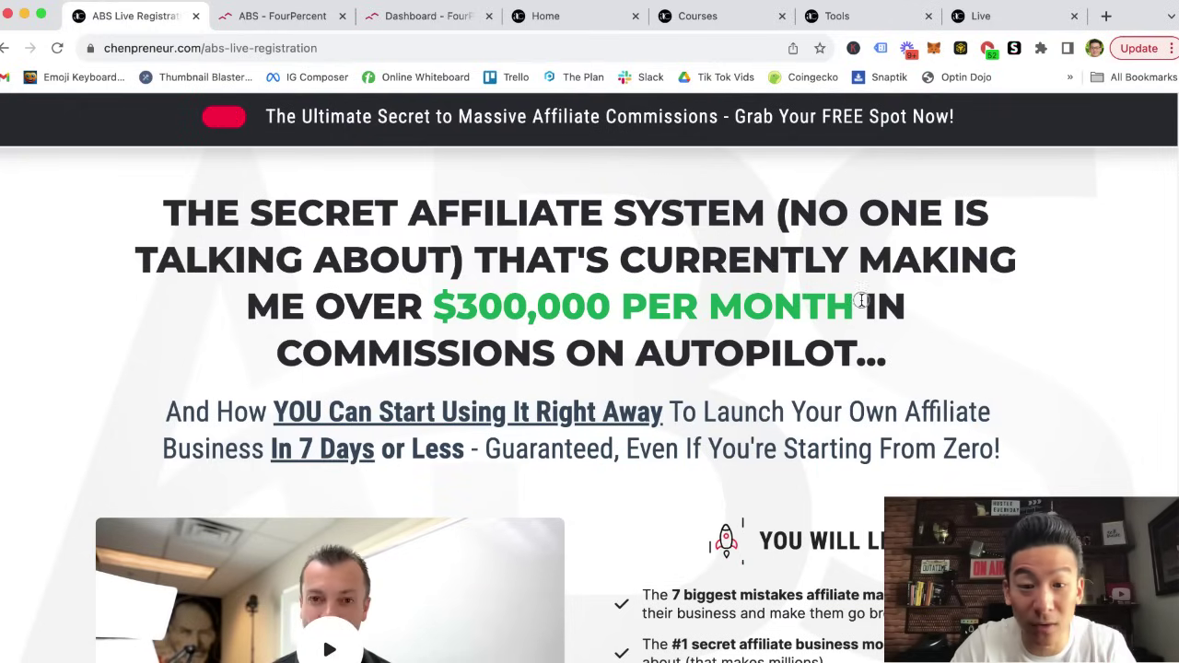
Step: Select the '$300,000 PER MONTH' claim in the registration page headline
drag(856, 304, 387, 296)
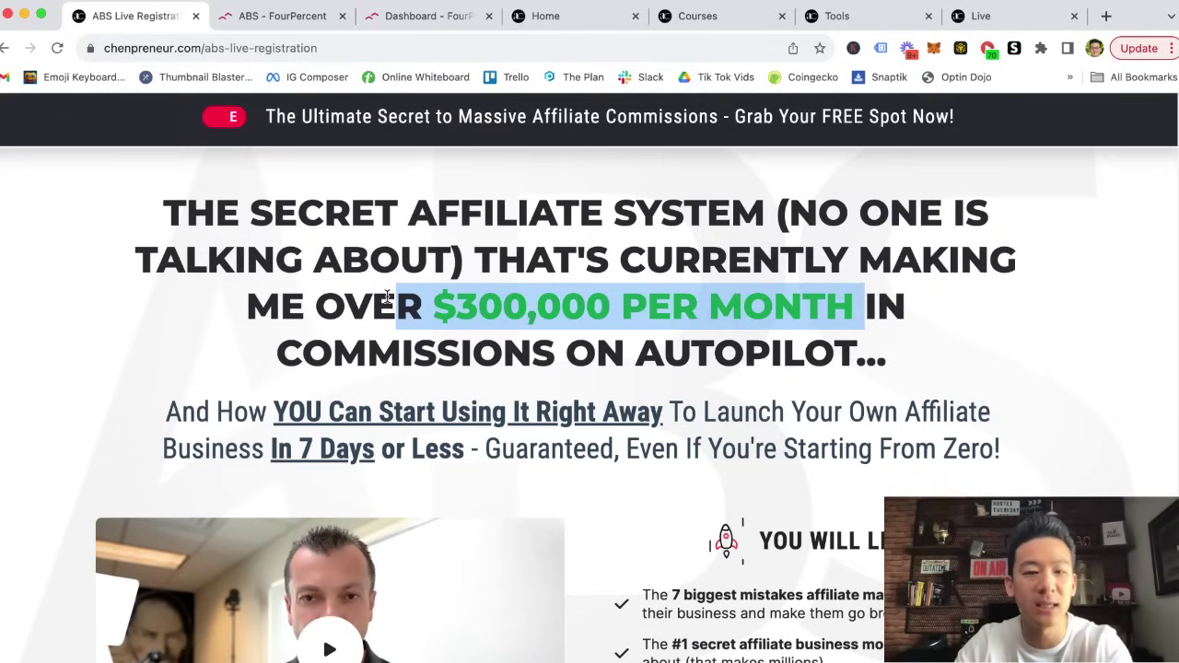
click(604, 345)
scroll(588, 323, down, 6)
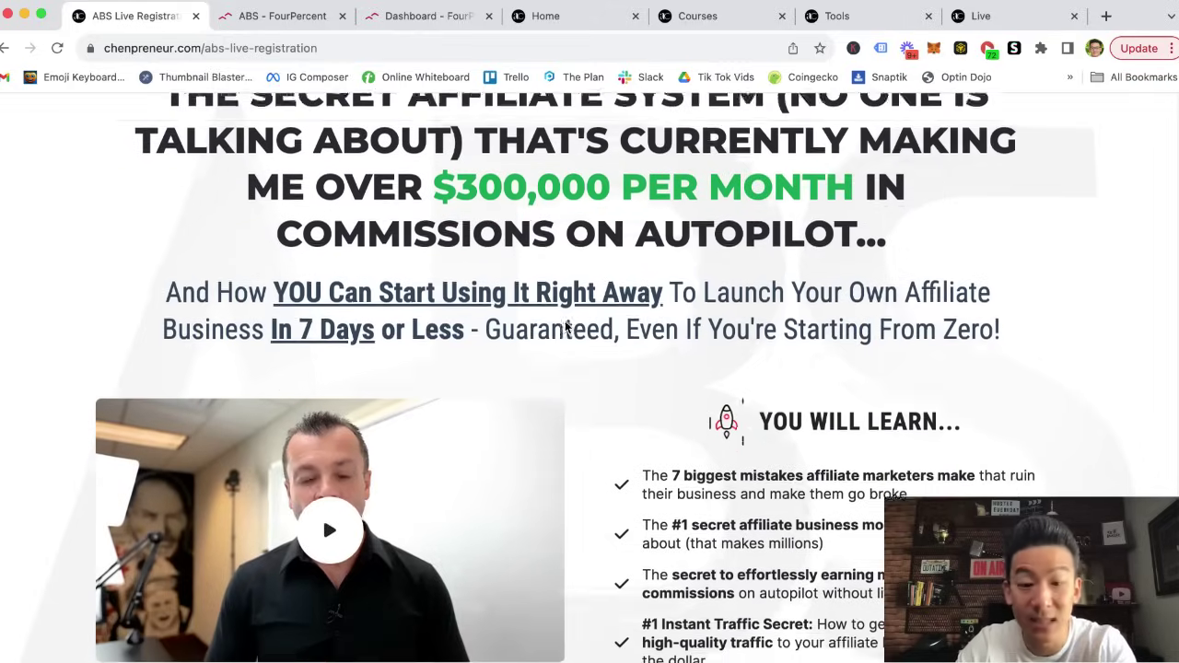
scroll(588, 324, down, 3)
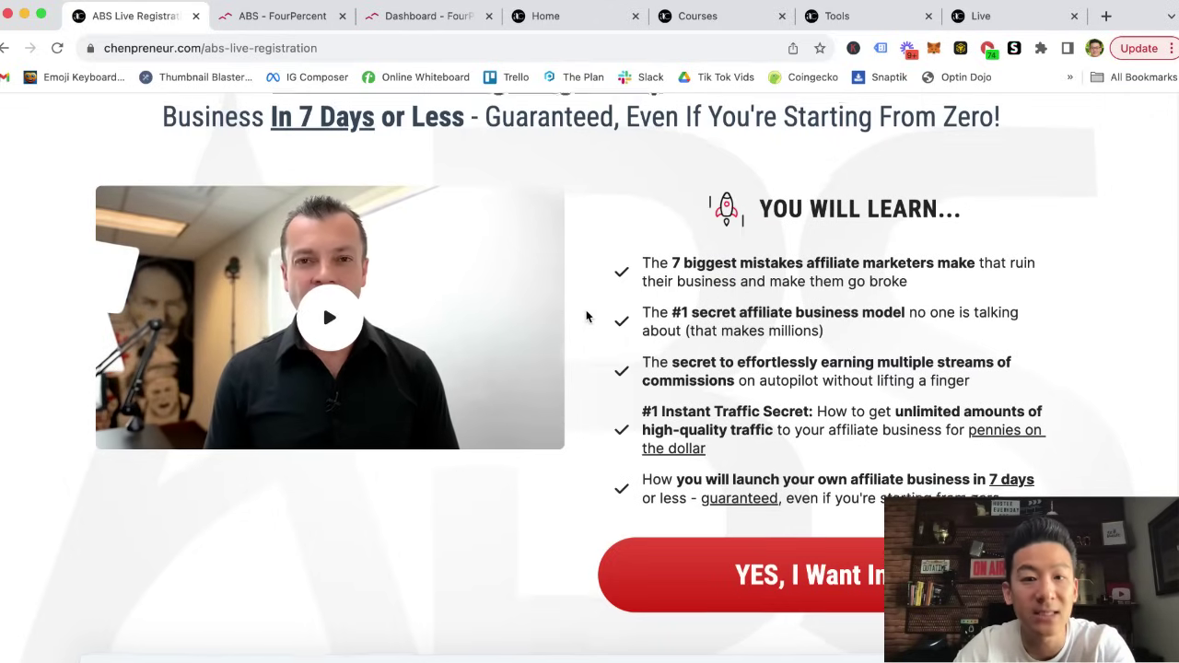
scroll(588, 316, up, 8)
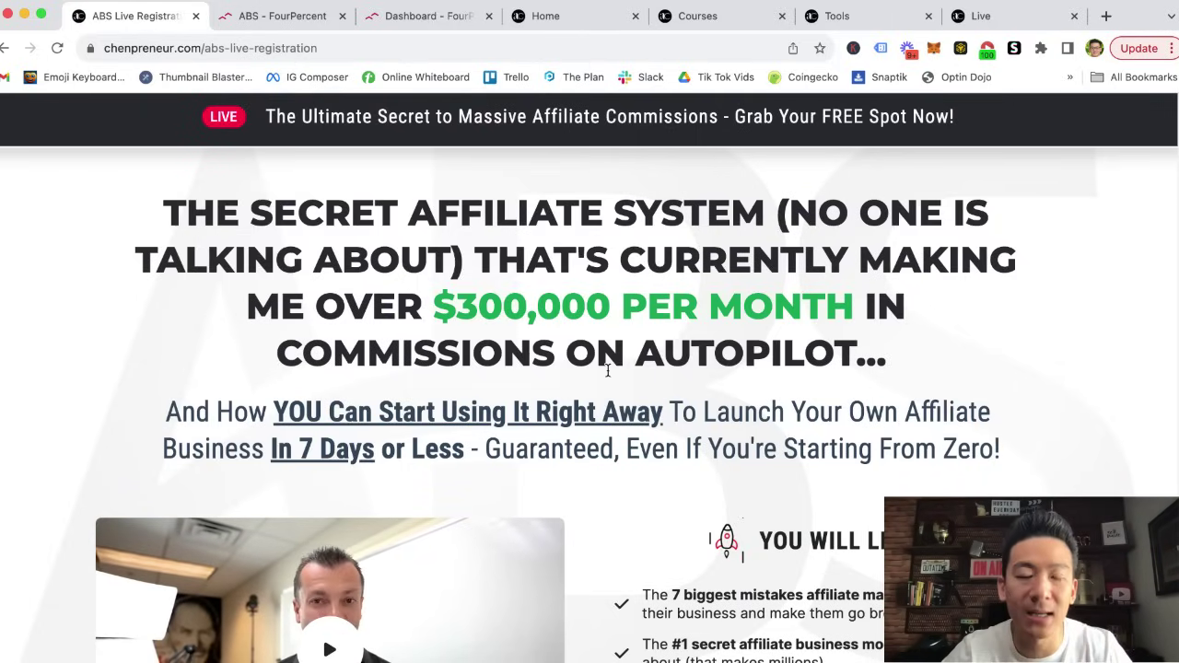
click(545, 16)
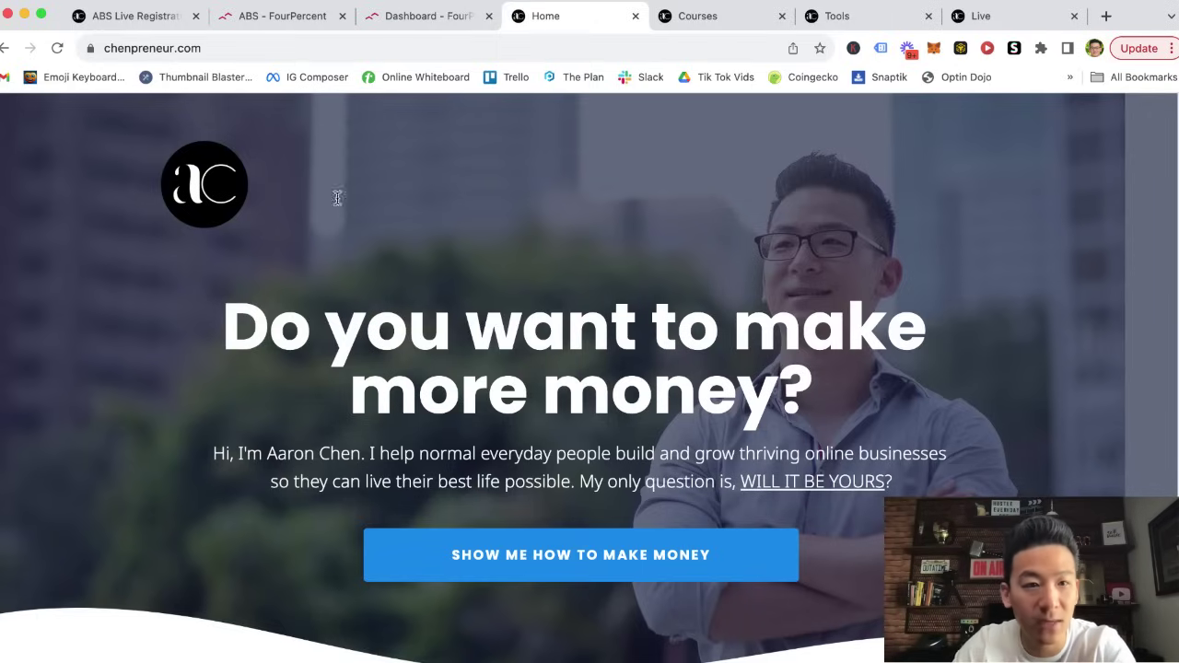
Step: Show the chenpreneur.com address, browse the home page, then switch to the Courses page
click(235, 48)
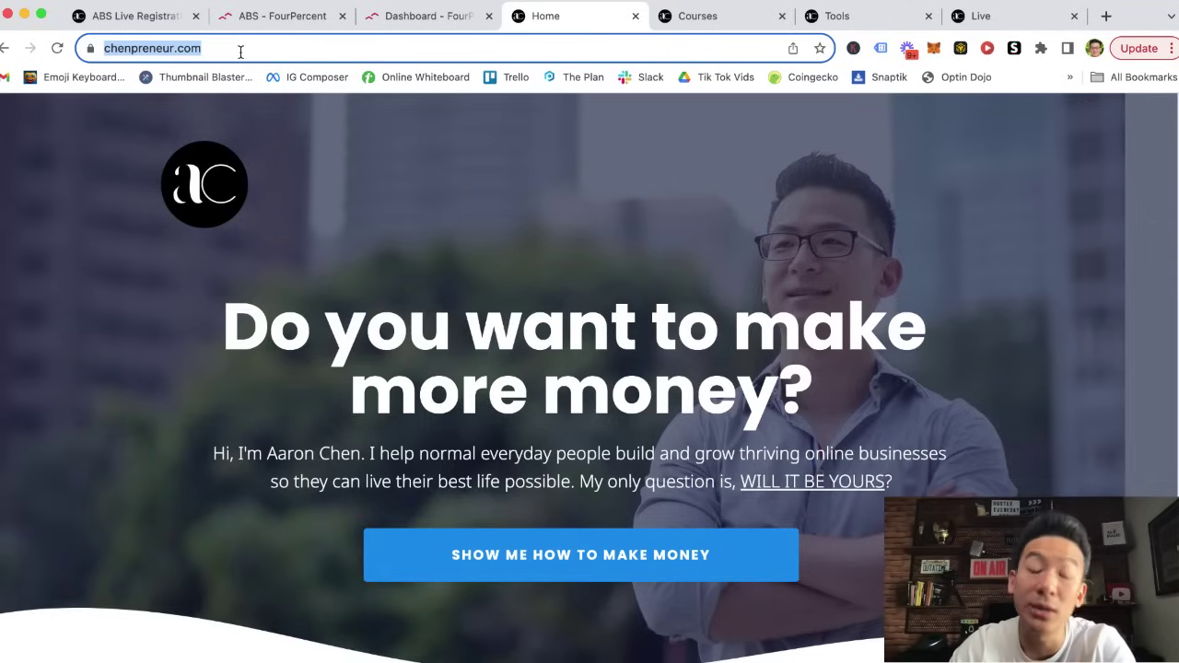
click(217, 187)
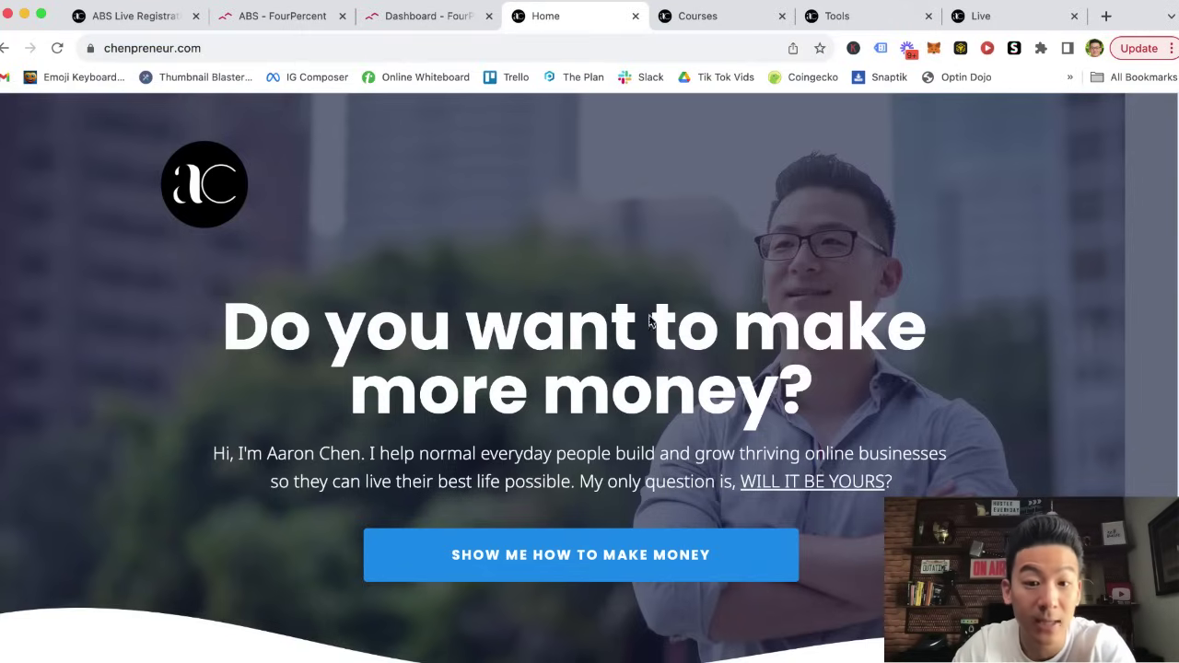
scroll(276, 396, down, 4)
scroll(269, 390, down, 3)
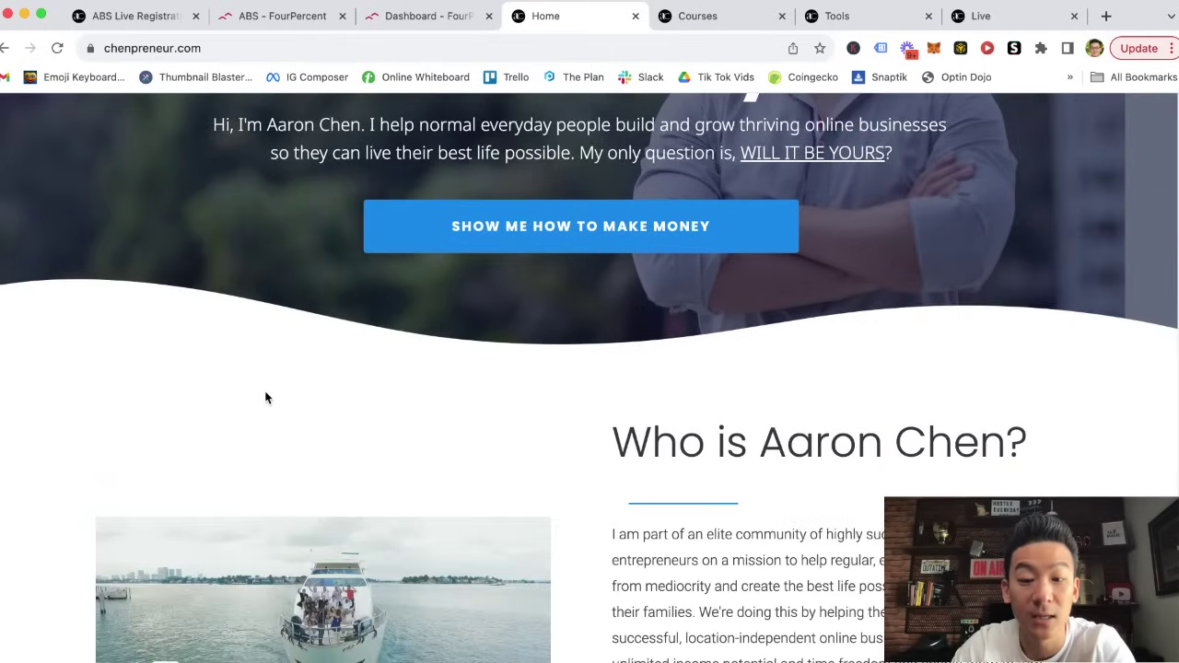
scroll(270, 396, down, 3)
scroll(270, 396, down, 5)
scroll(301, 402, down, 5)
scroll(304, 409, down, 5)
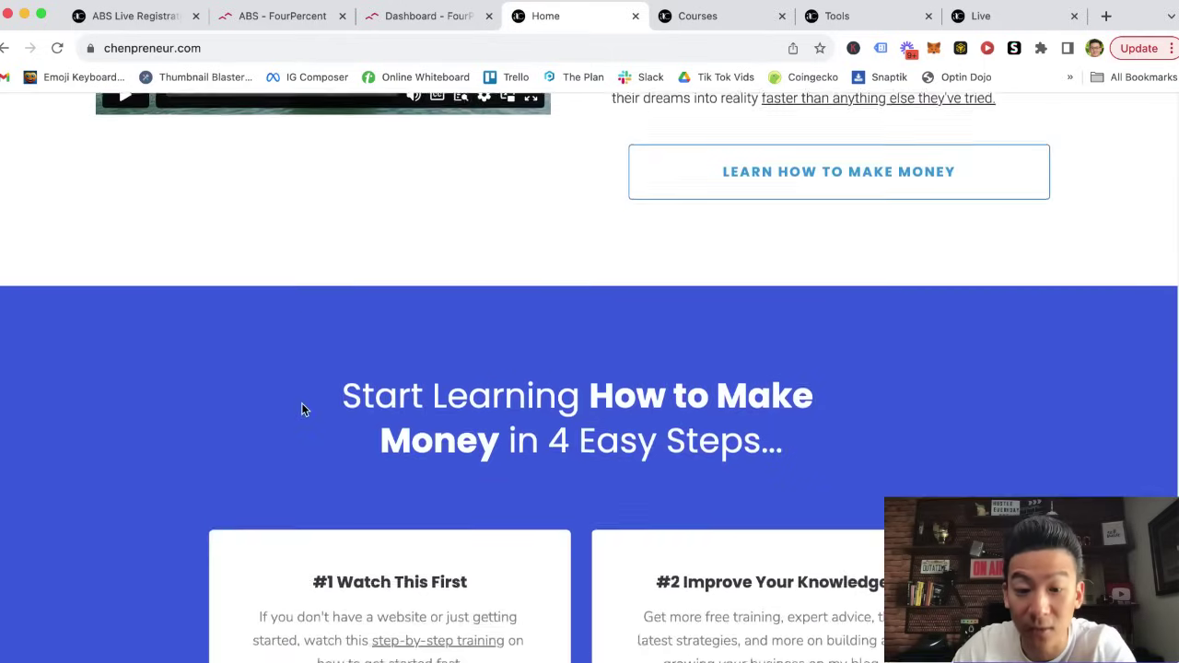
scroll(304, 409, down, 5)
scroll(304, 409, down, 4)
scroll(304, 409, up, 10)
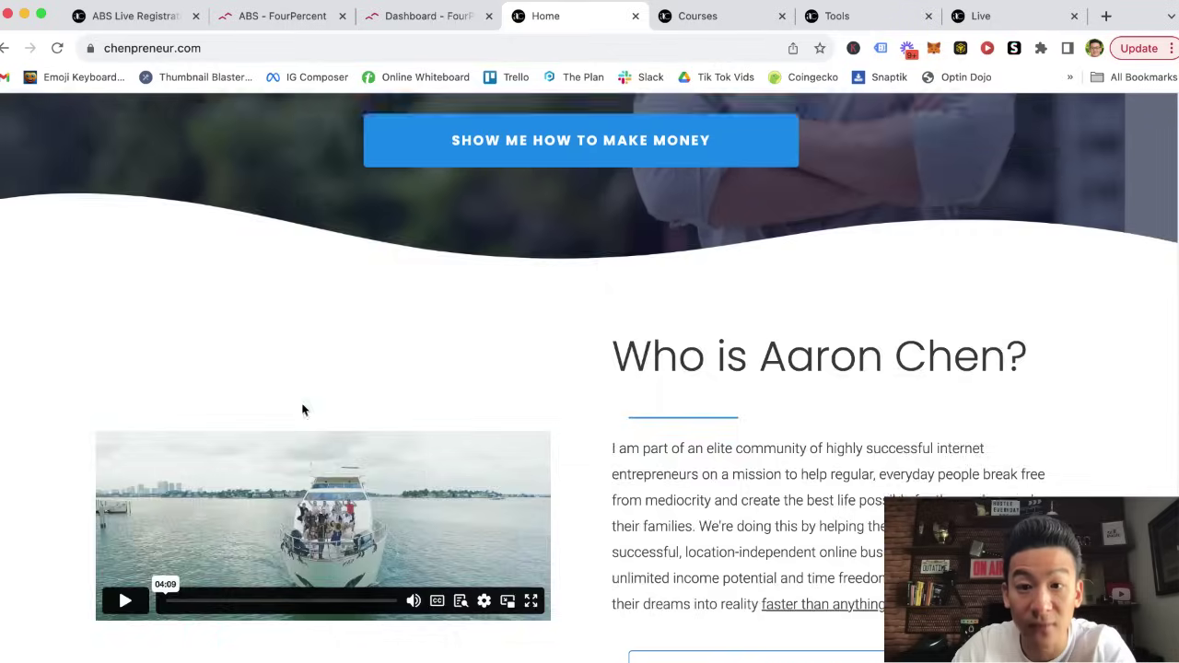
scroll(304, 409, up, 5)
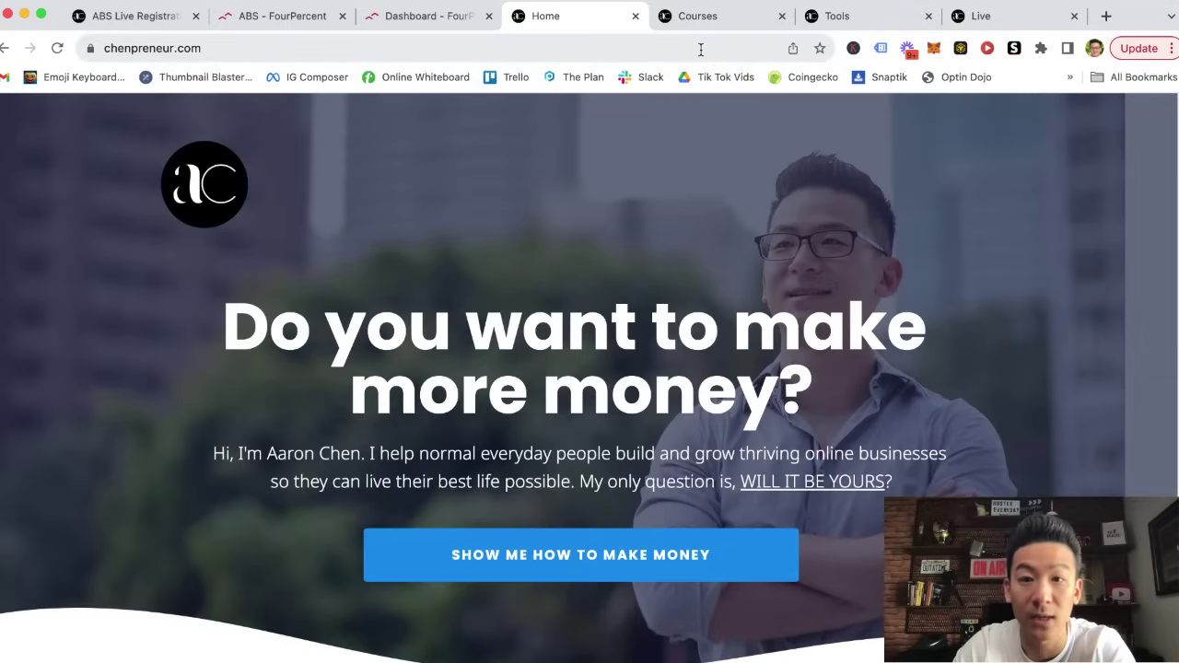
click(697, 16)
scroll(395, 284, down, 3)
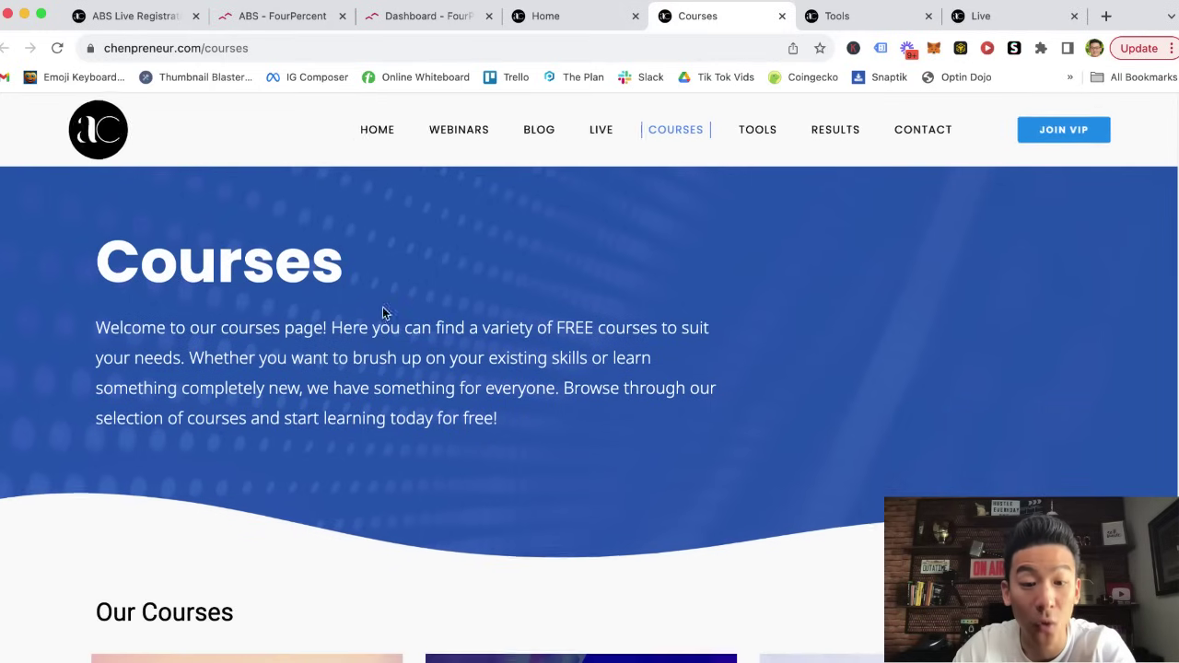
scroll(382, 306, down, 3)
scroll(382, 307, down, 3)
scroll(383, 307, down, 2)
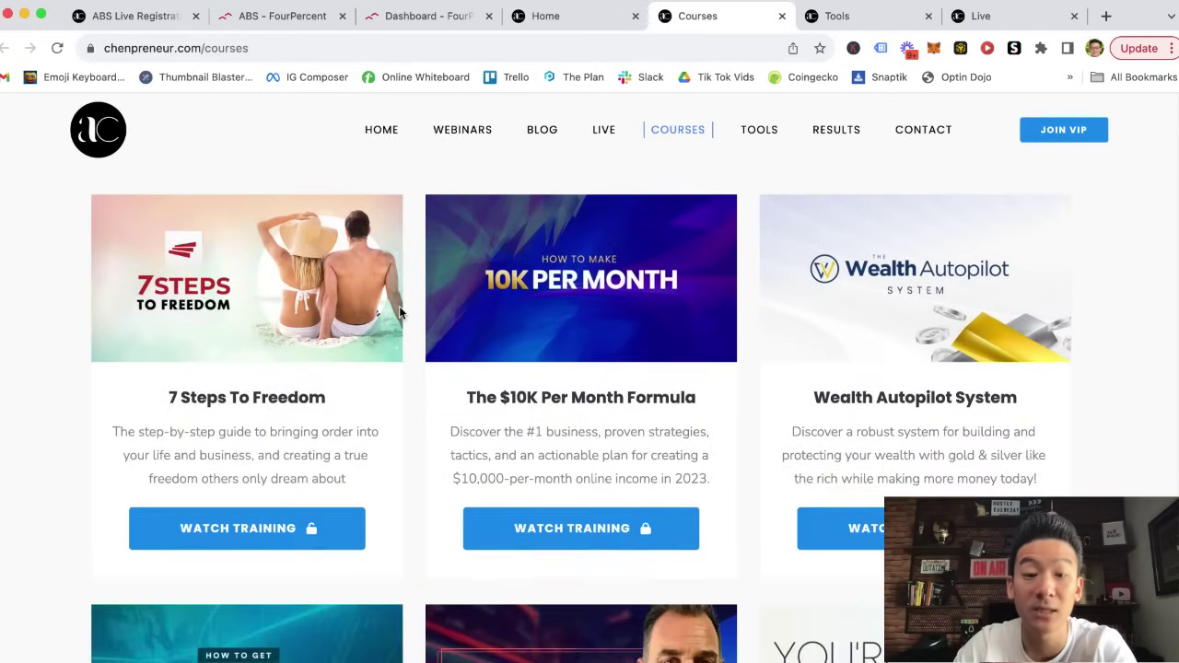
scroll(400, 312, down, 3)
scroll(400, 312, up, 6)
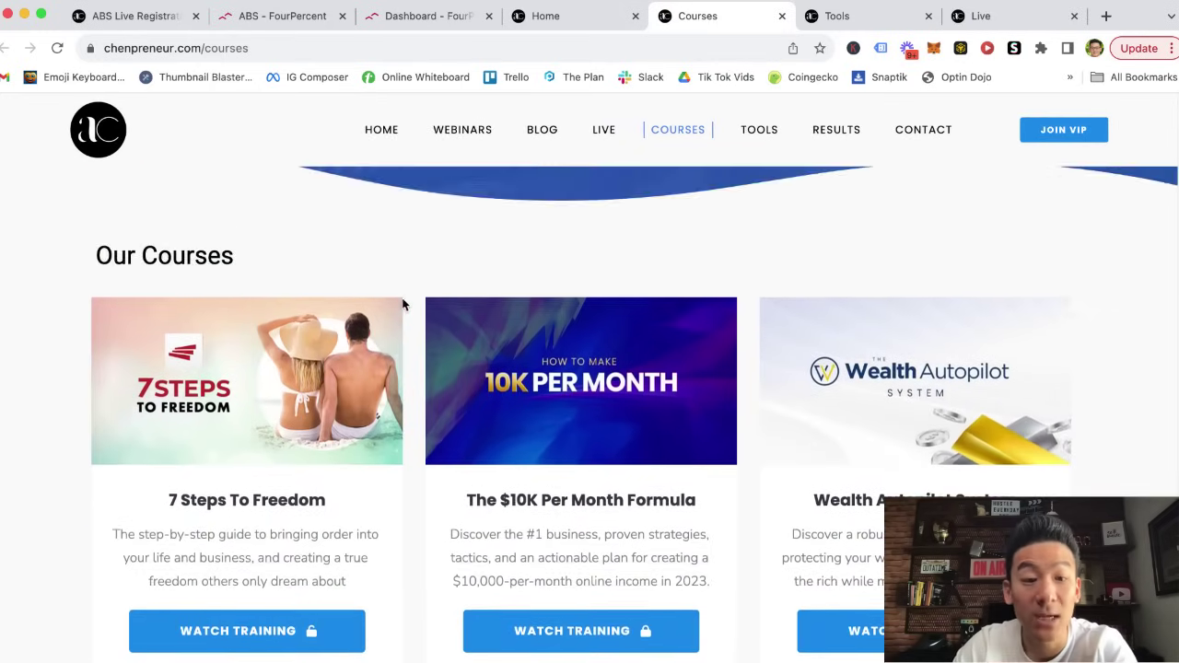
scroll(399, 311, down, 5)
scroll(350, 300, up, 3)
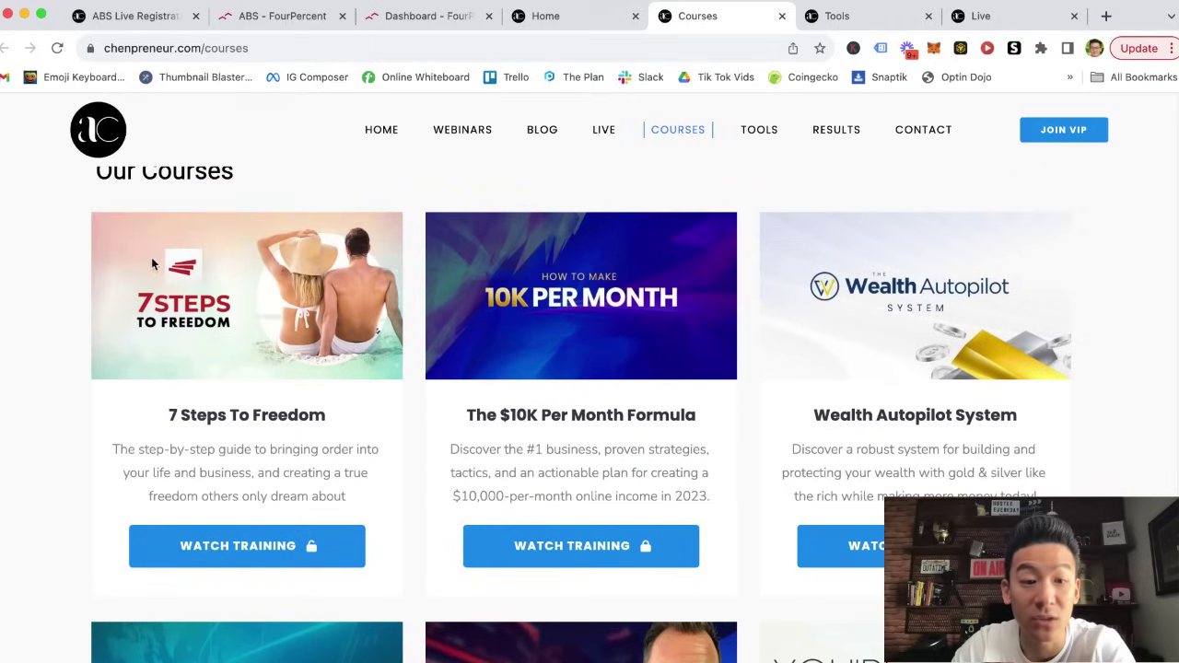
scroll(412, 197, down, 3)
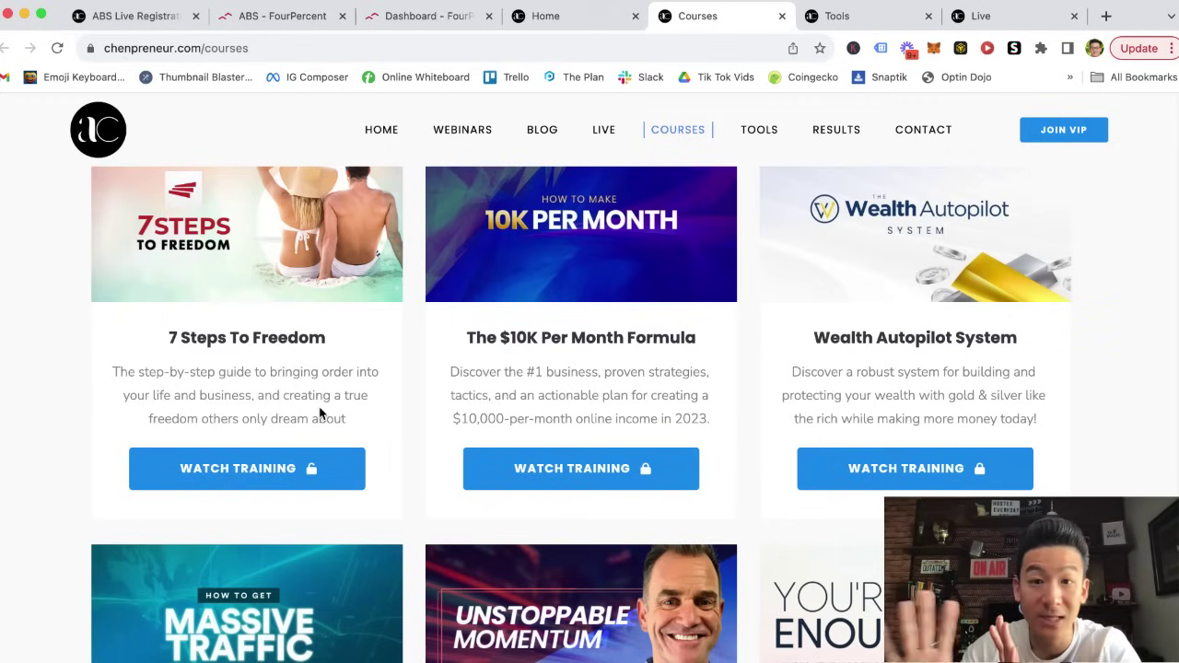
scroll(207, 396, down, 1)
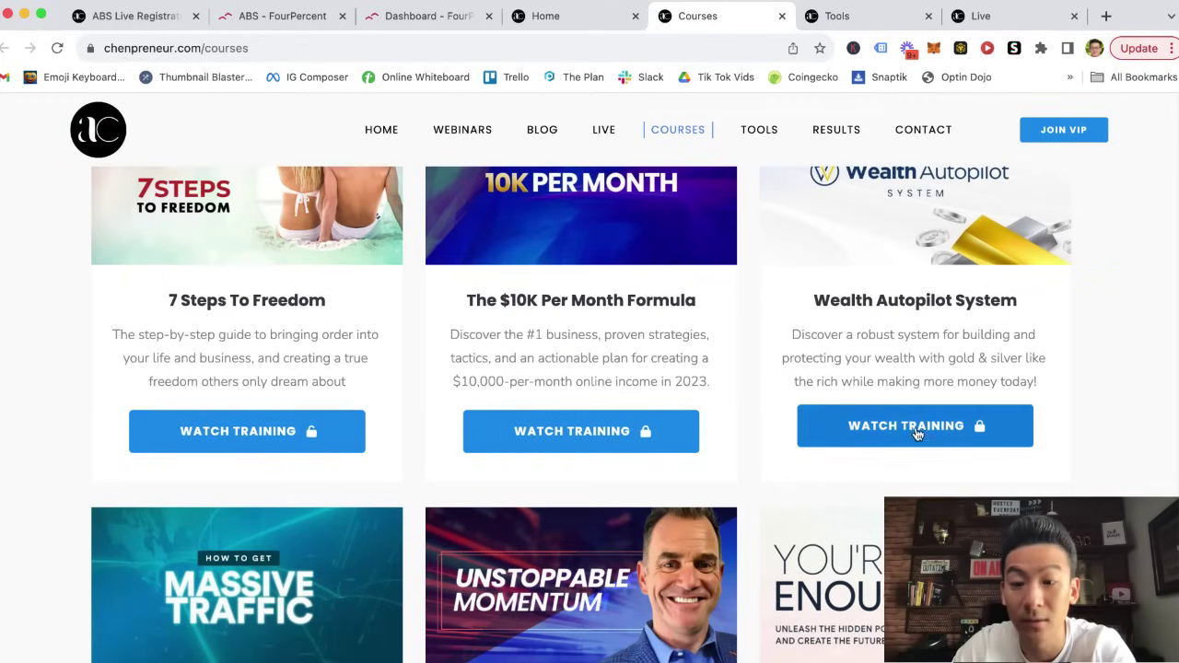
scroll(378, 348, down, 3)
scroll(379, 348, down, 2)
scroll(295, 387, down, 2)
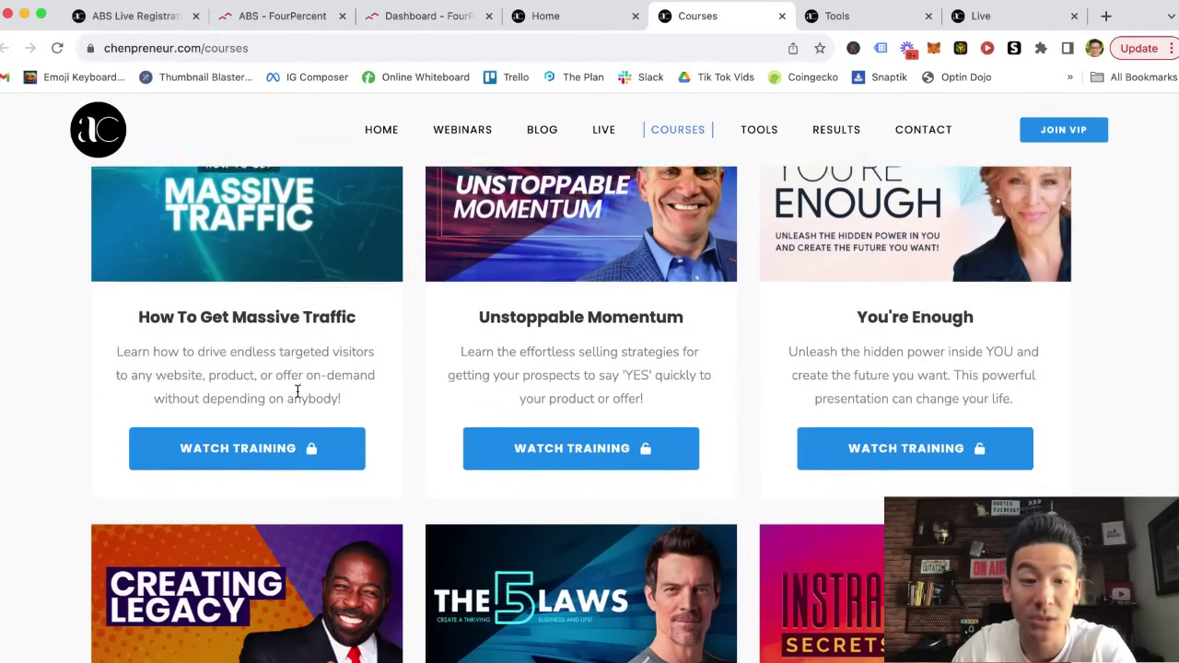
scroll(295, 387, down, 1)
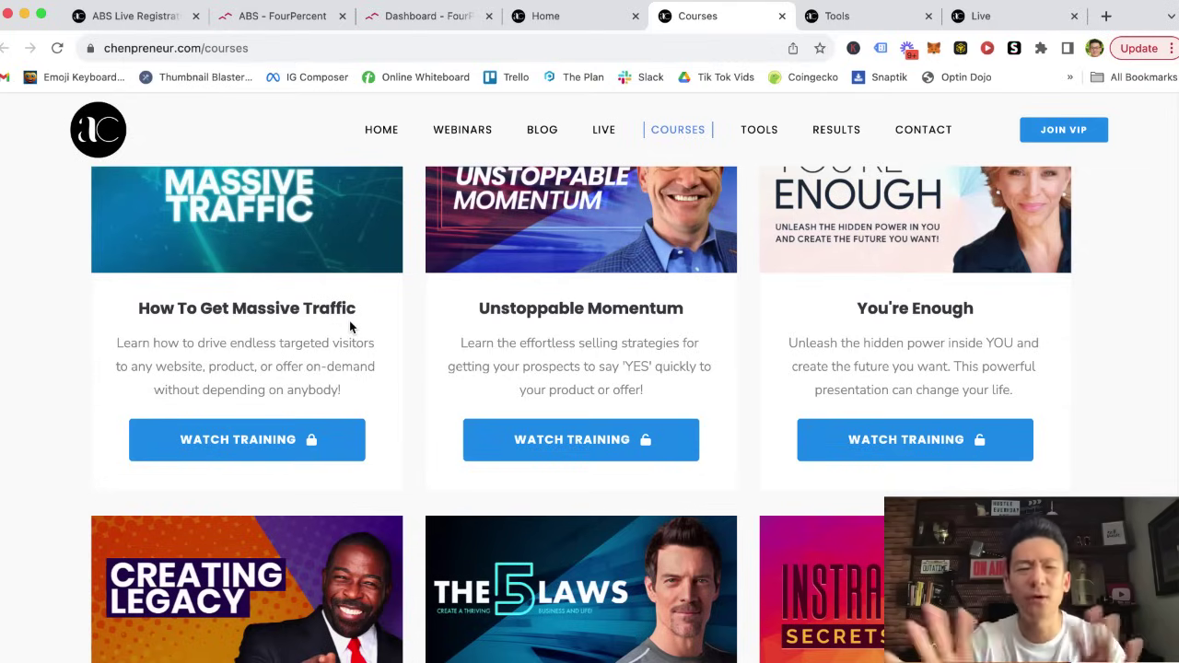
scroll(366, 329, up, 5)
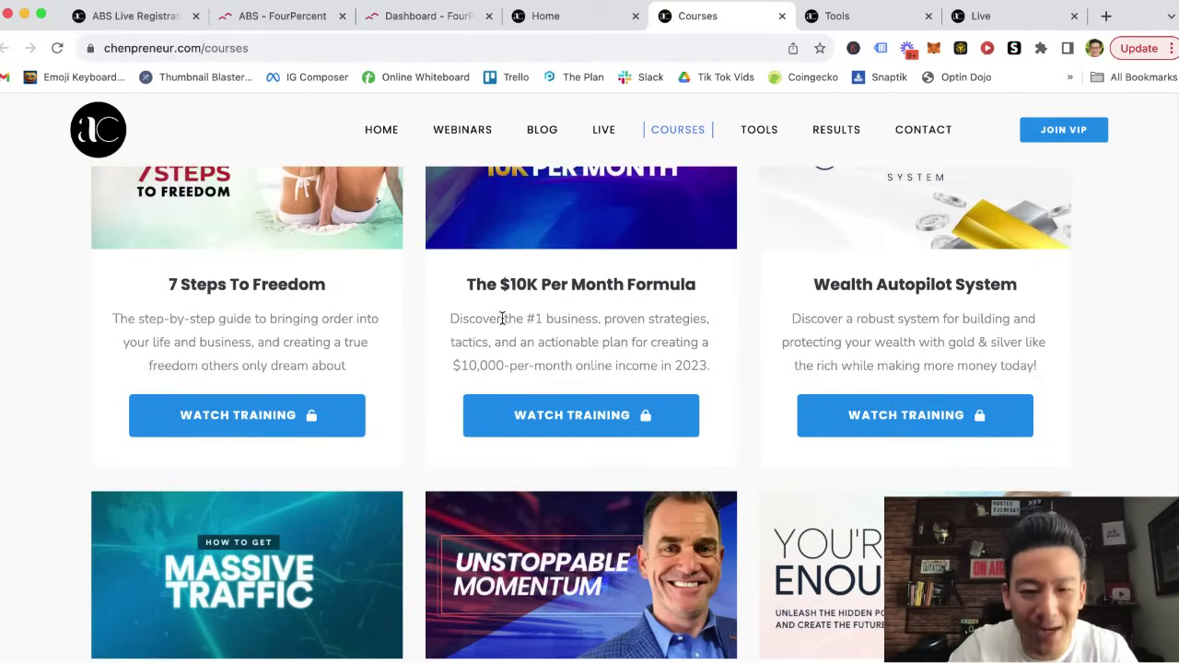
scroll(415, 329, up, 5)
scroll(483, 331, down, 3)
scroll(483, 332, down, 3)
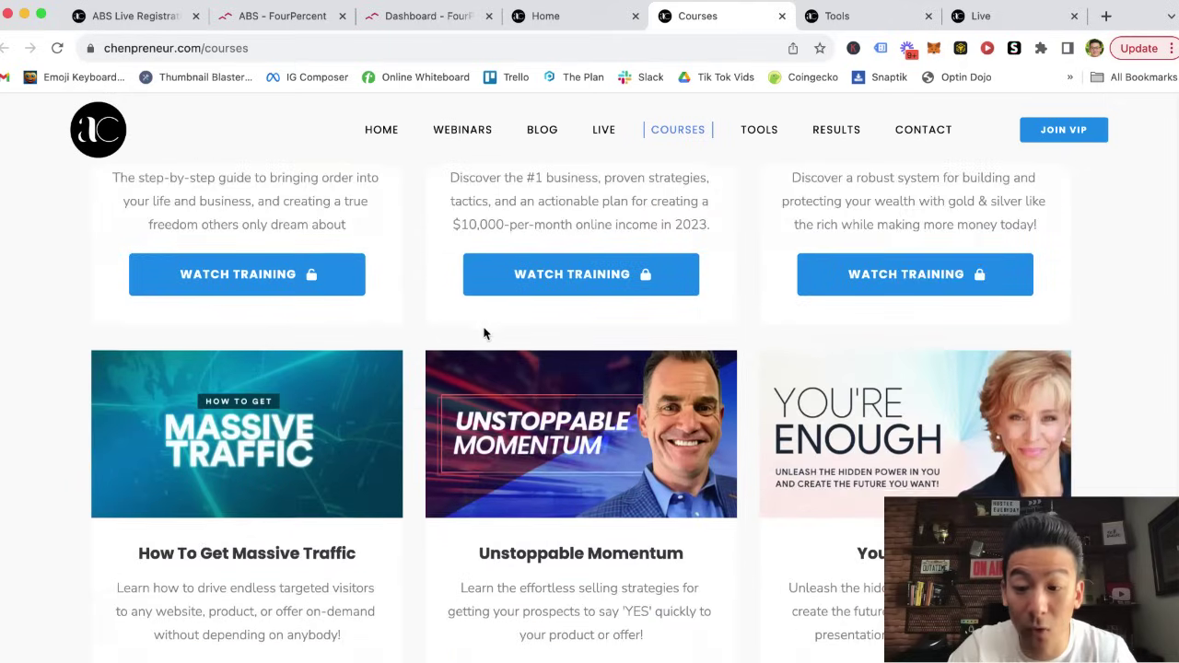
scroll(483, 332, down, 2)
scroll(484, 332, down, 2)
scroll(483, 331, up, 5)
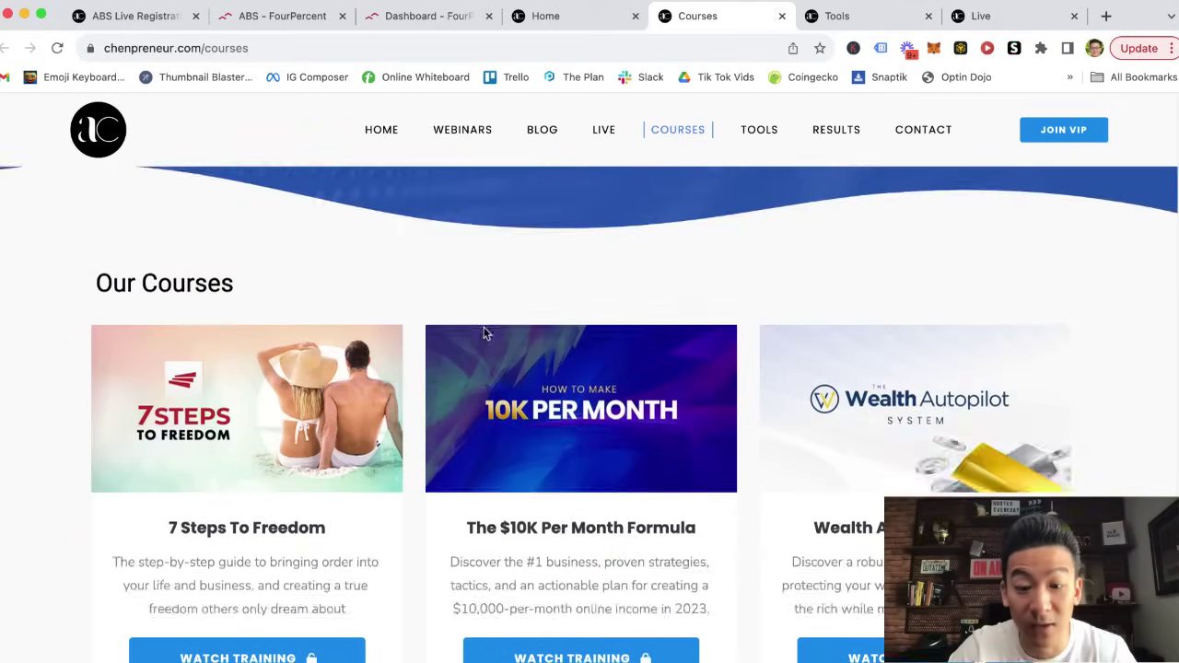
scroll(484, 331, down, 2)
scroll(483, 332, down, 3)
scroll(483, 332, down, 1)
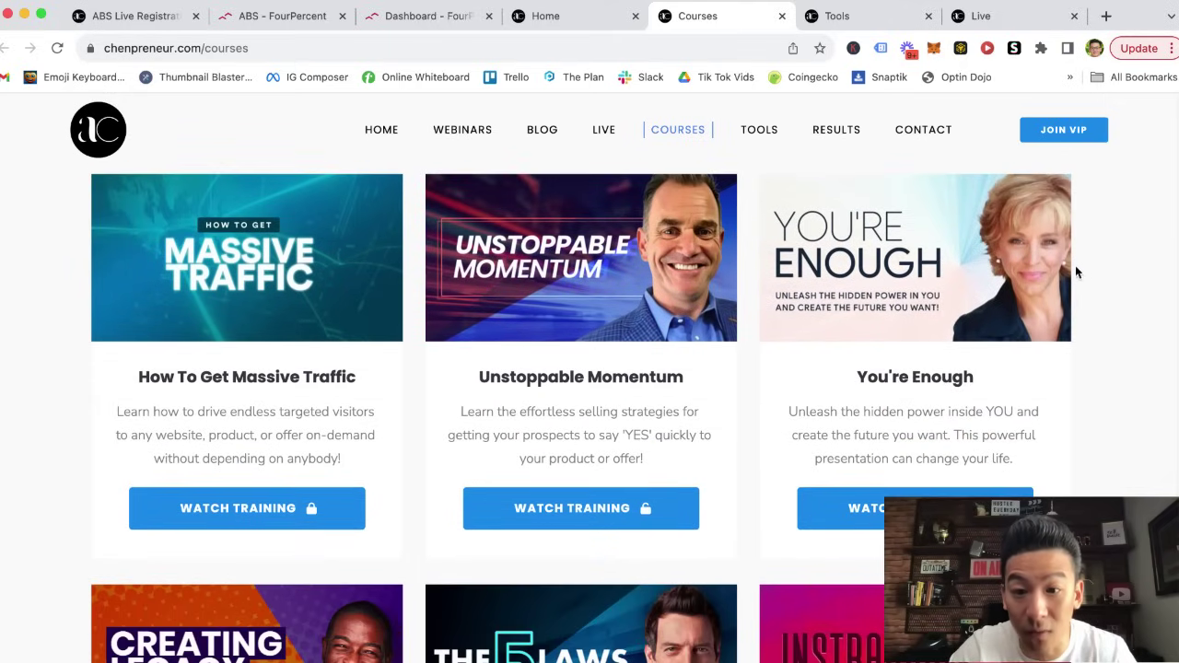
scroll(597, 339, down, 5)
scroll(597, 339, down, 2)
scroll(597, 339, down, 2)
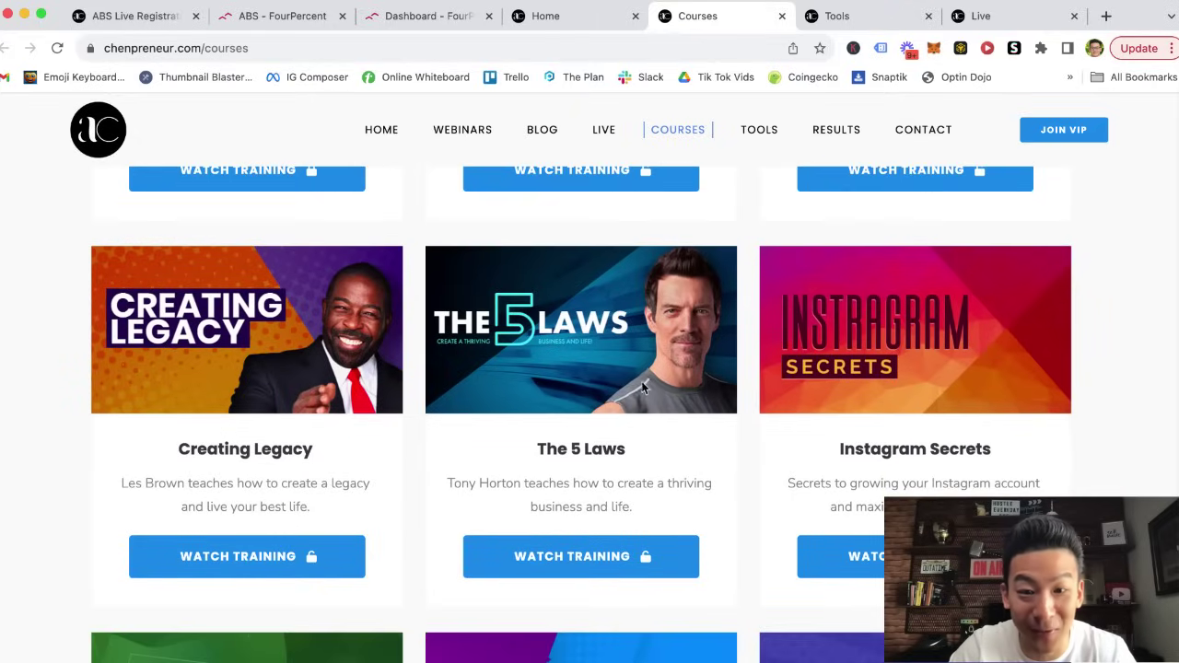
scroll(565, 392, down, 3)
scroll(516, 396, down, 3)
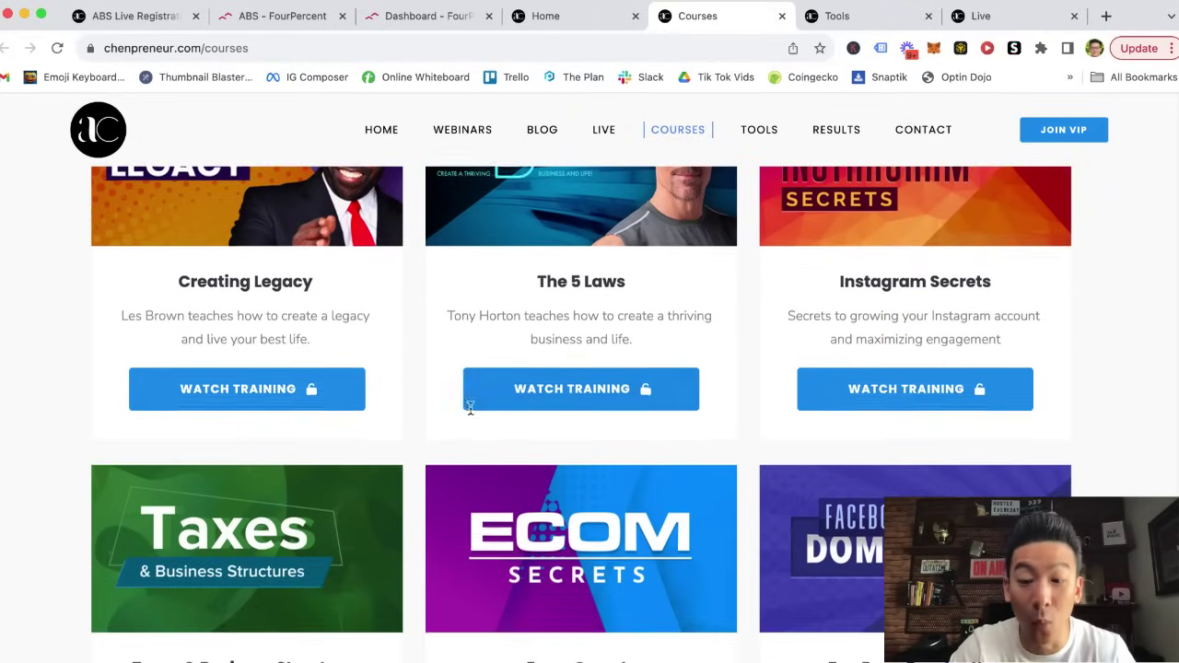
scroll(470, 405, down, 3)
scroll(462, 413, down, 2)
scroll(461, 414, down, 2)
scroll(456, 419, down, 4)
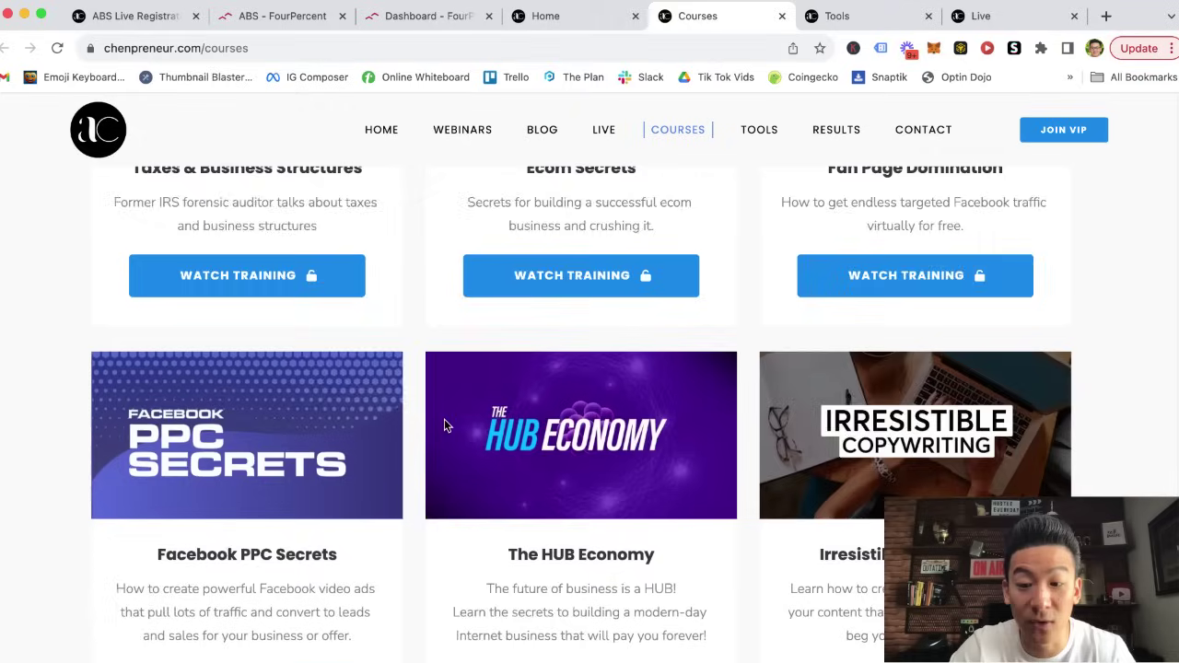
scroll(446, 426, down, 3)
scroll(446, 426, down, 2)
scroll(446, 425, down, 1)
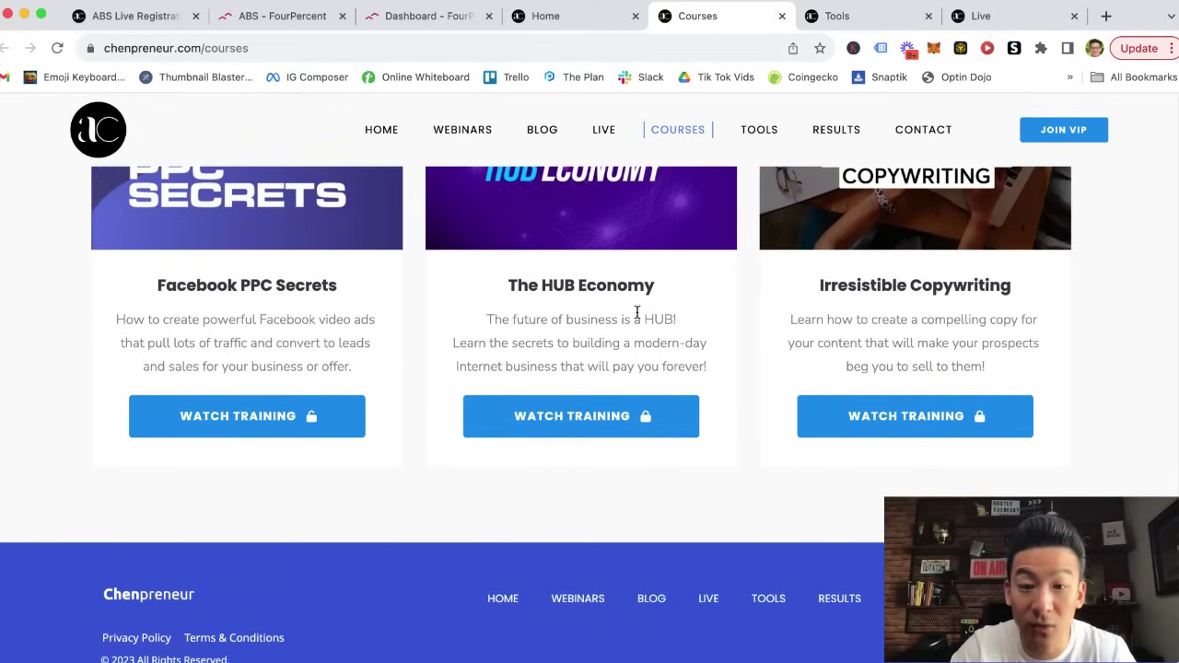
scroll(697, 364, up, 2)
scroll(697, 365, up, 2)
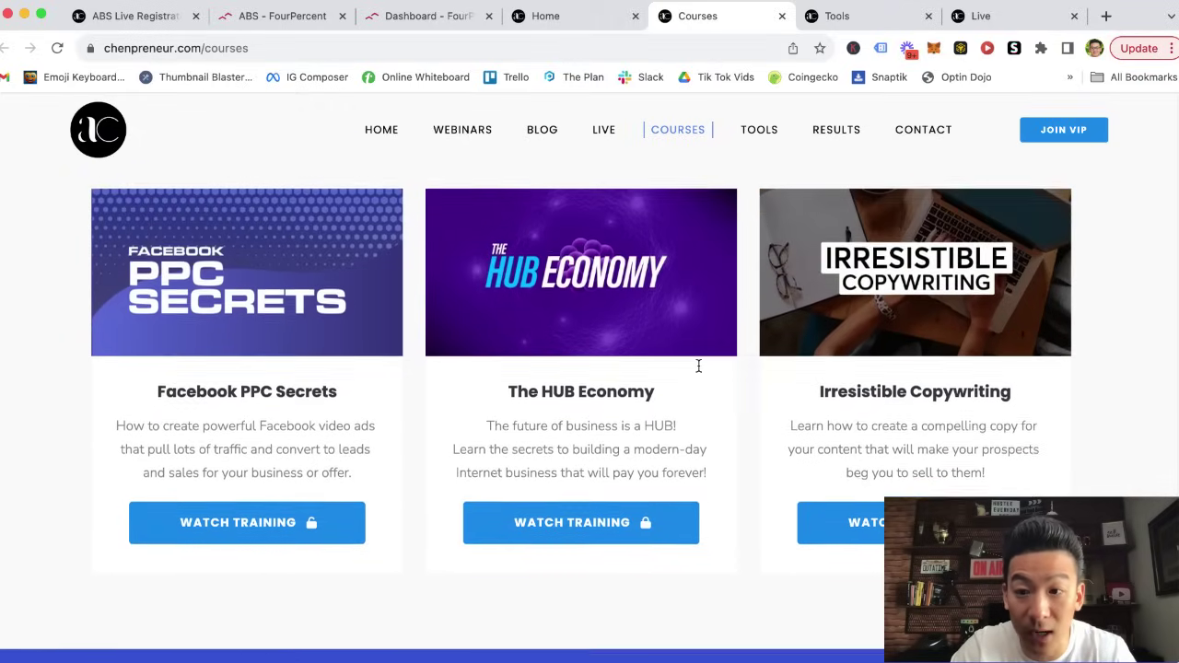
scroll(697, 365, up, 3)
scroll(698, 365, up, 3)
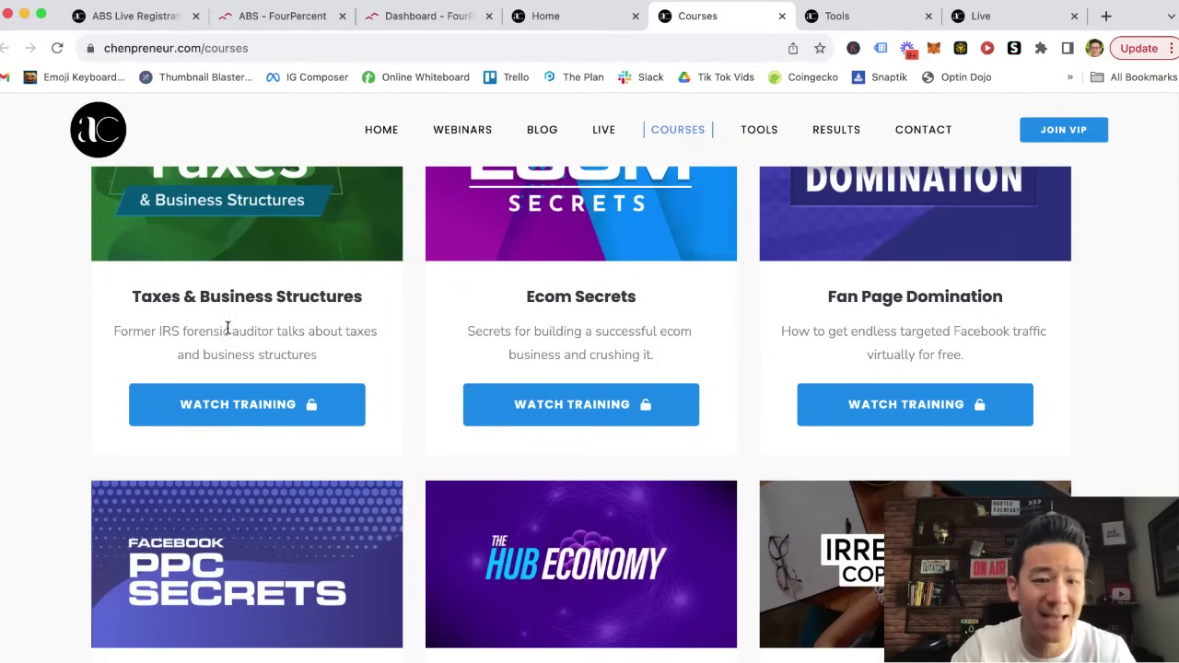
scroll(474, 368, up, 3)
scroll(475, 369, up, 3)
scroll(467, 370, up, 3)
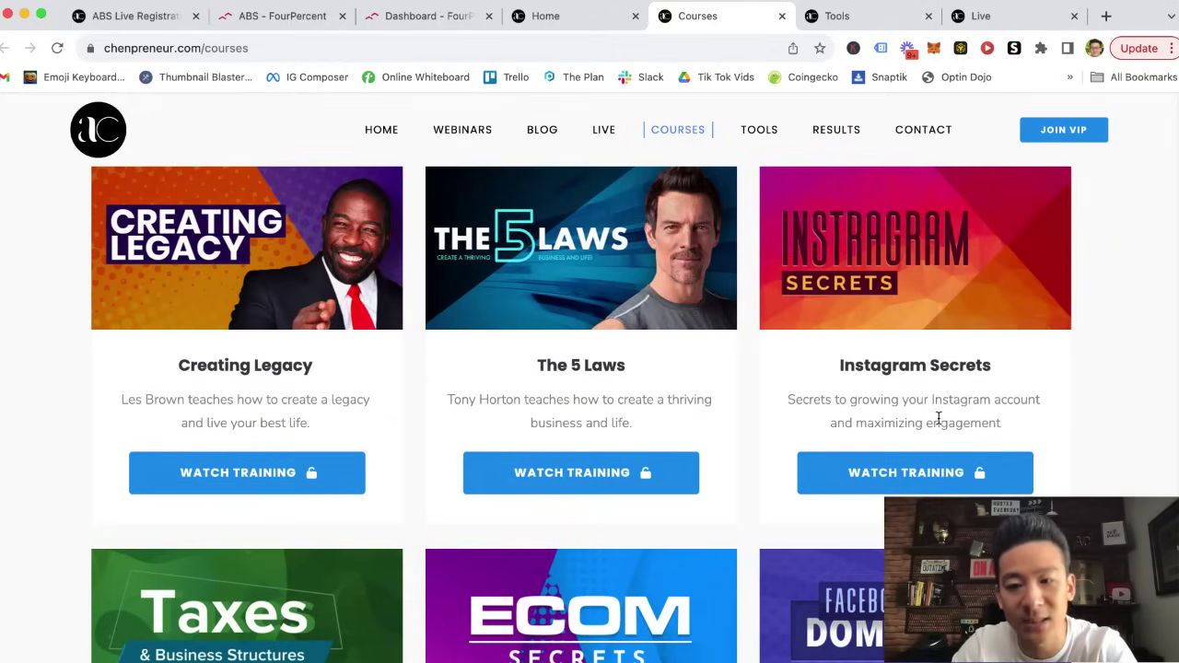
Step: Switch to the chenpreneur.com/tools page, 'Top Resources For Online Entrepreneurs'
click(856, 16)
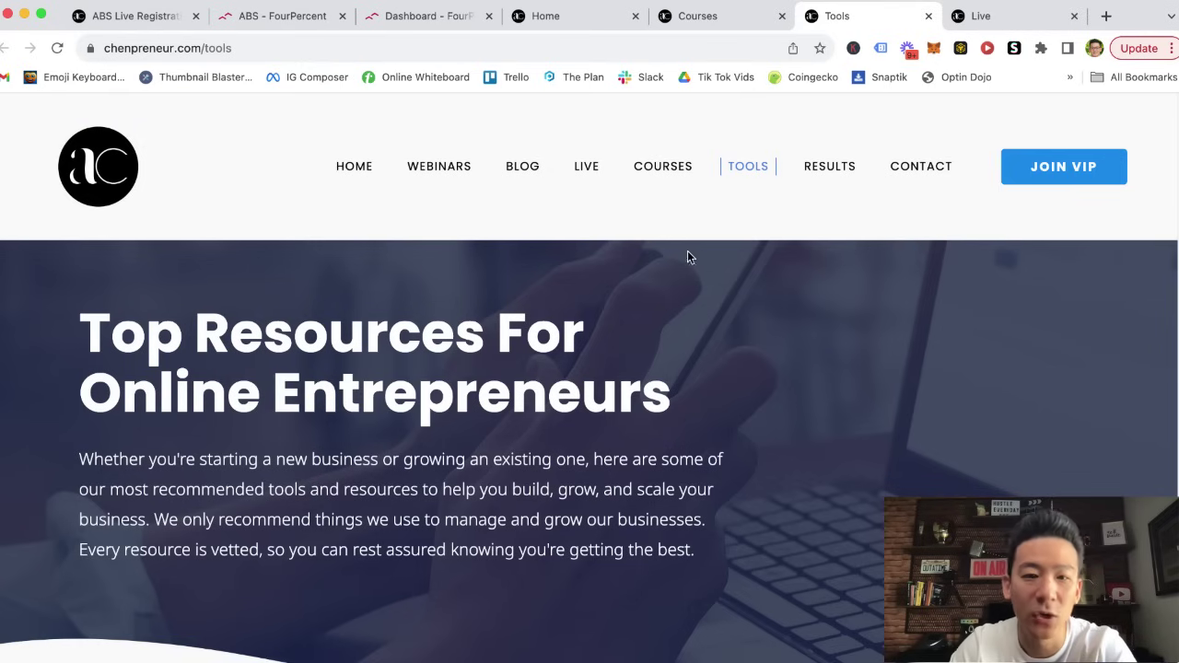
scroll(687, 251, down, 3)
scroll(553, 276, down, 3)
scroll(461, 294, down, 4)
scroll(404, 315, down, 2)
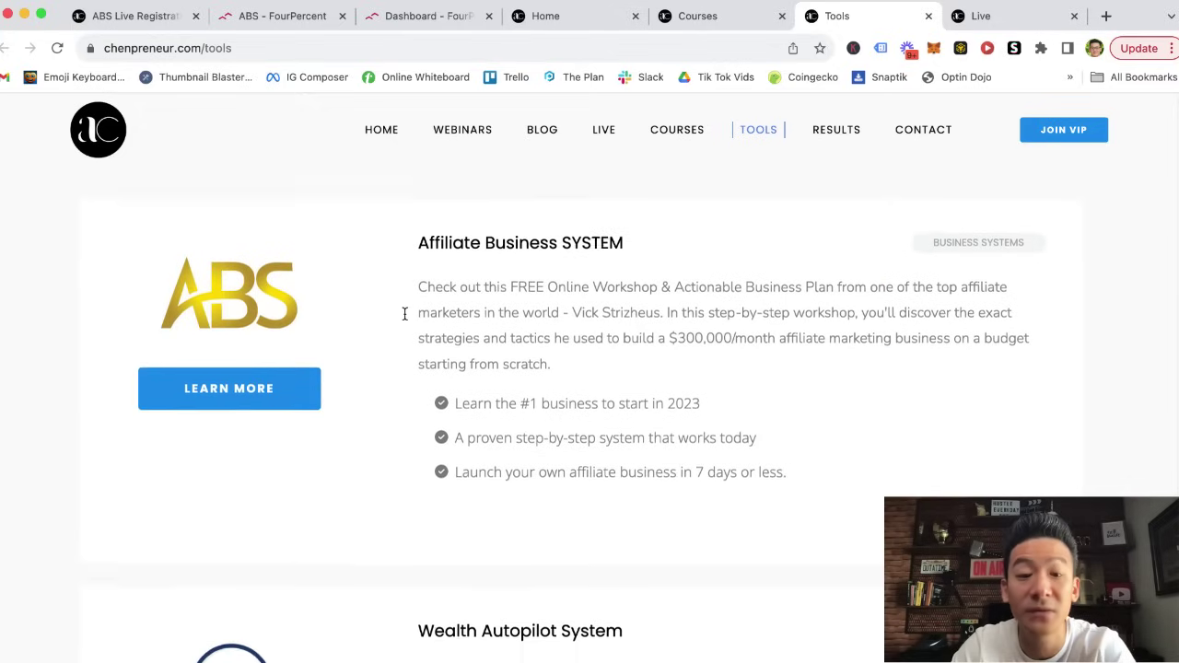
scroll(404, 315, down, 2)
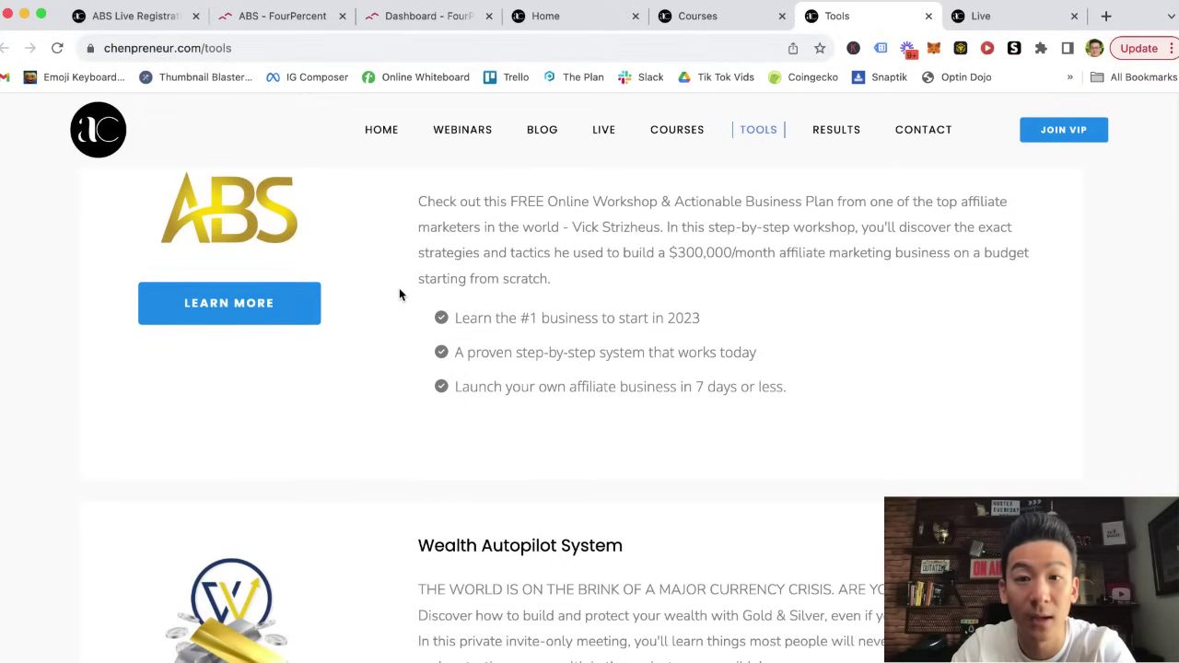
scroll(398, 288, down, 1)
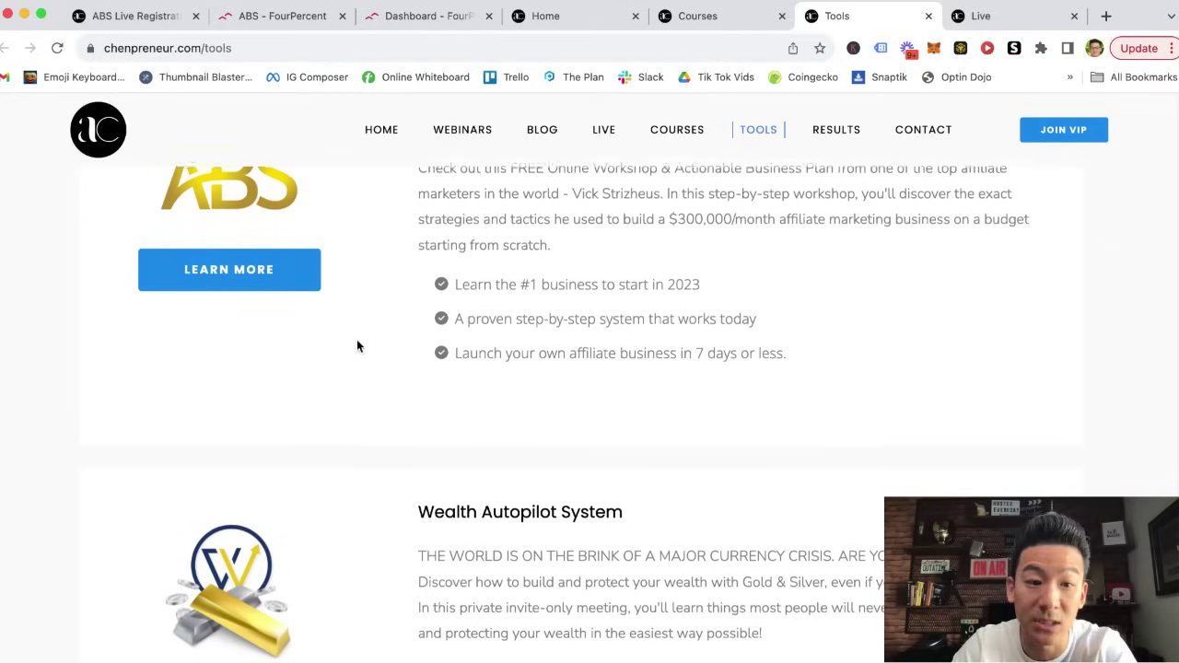
scroll(446, 363, up, 3)
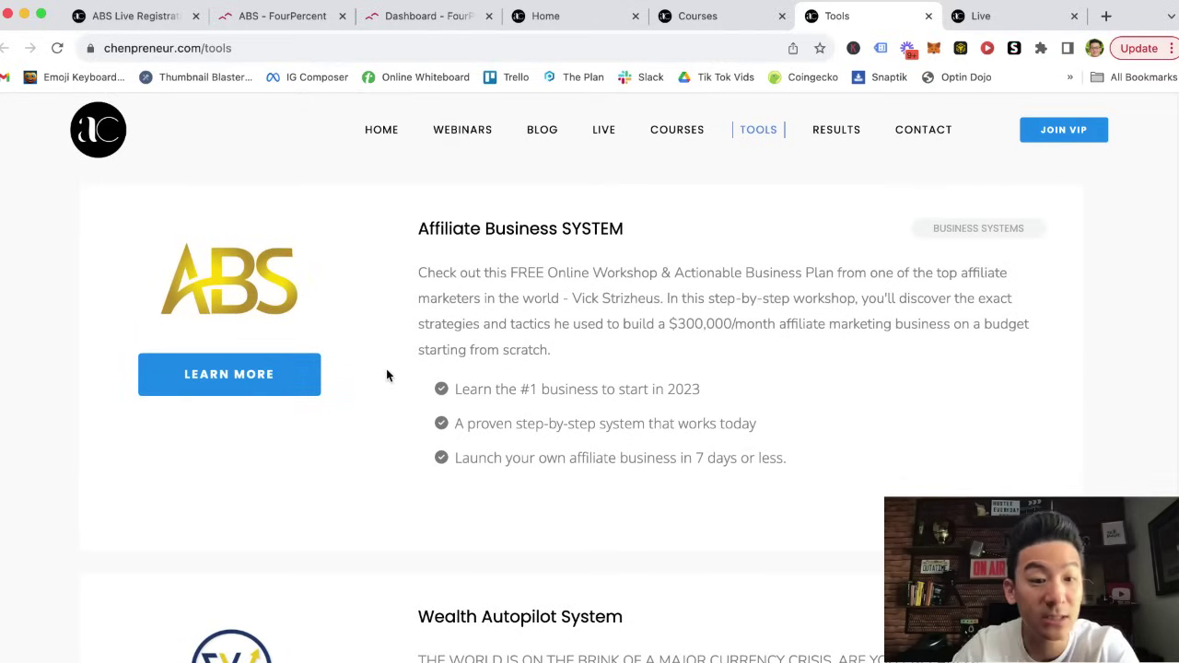
scroll(410, 430, down, 2)
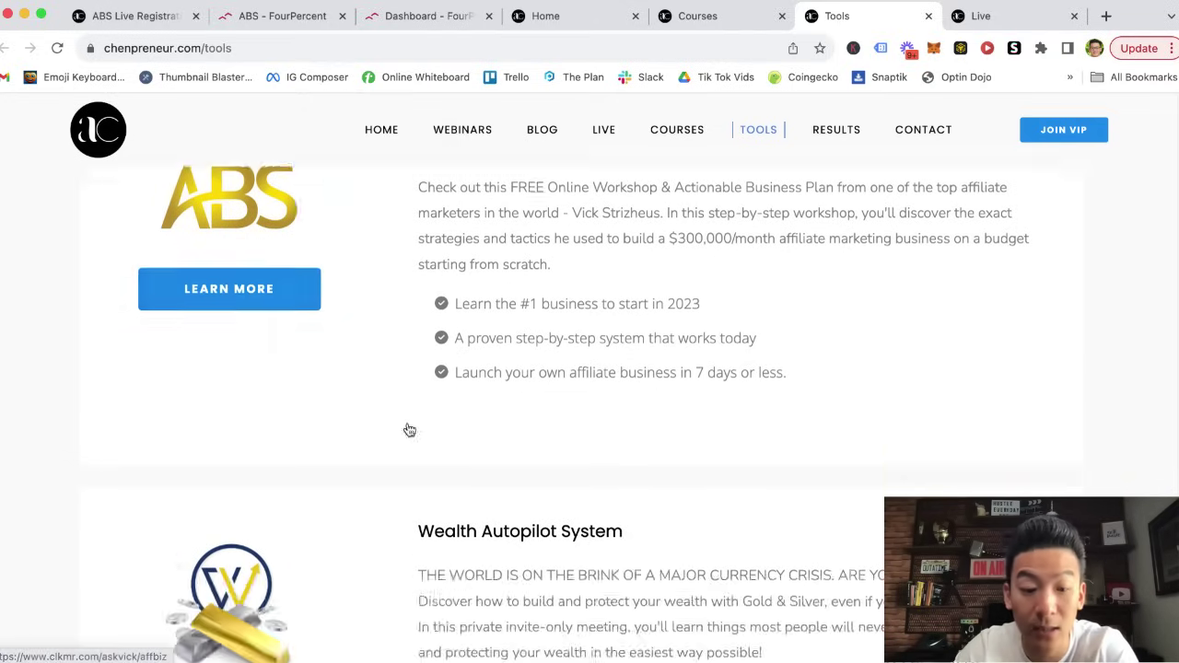
scroll(410, 430, down, 5)
scroll(409, 430, down, 3)
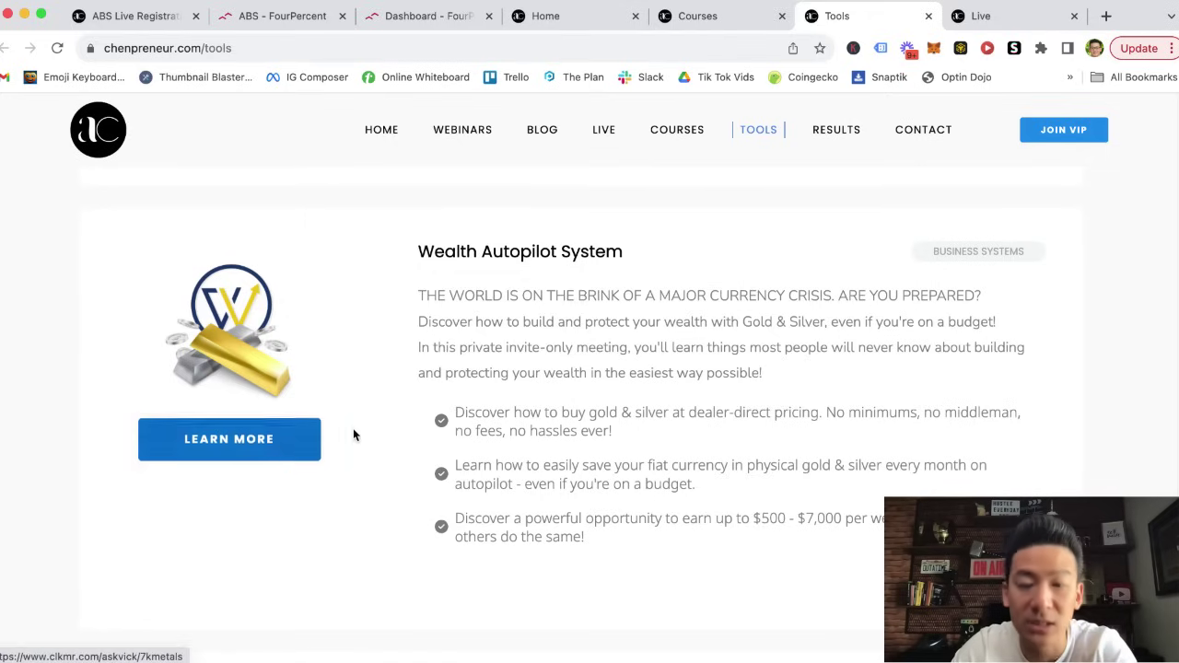
scroll(418, 403, down, 5)
scroll(417, 403, down, 5)
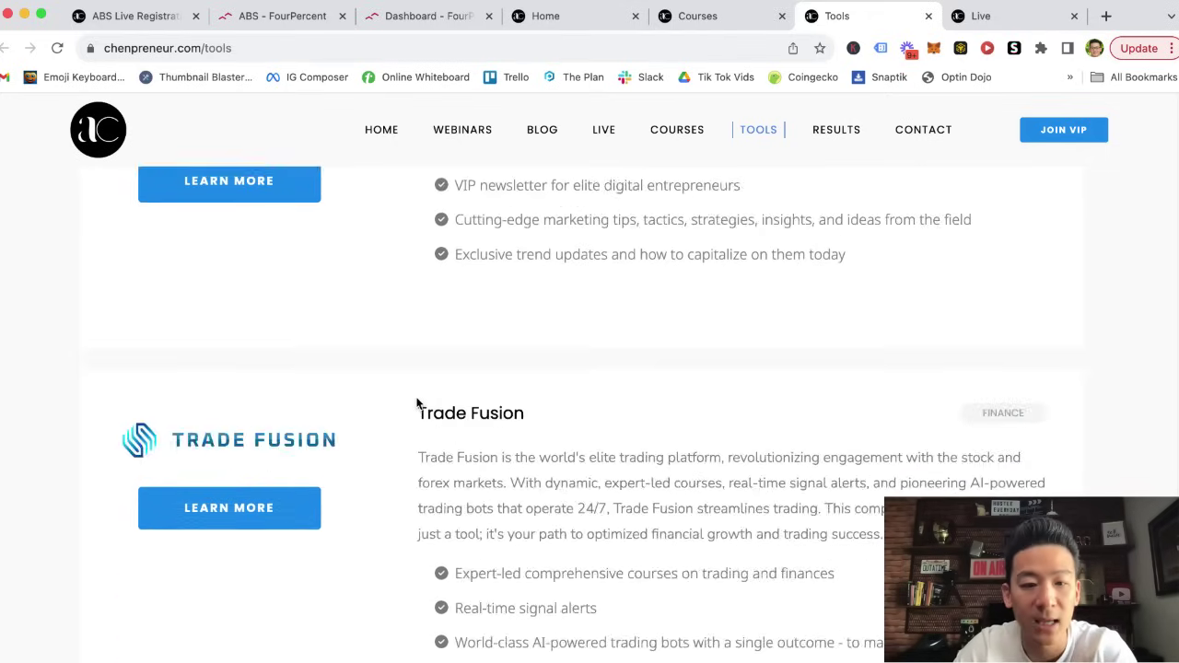
scroll(417, 403, down, 4)
scroll(417, 403, down, 3)
scroll(417, 402, down, 3)
scroll(417, 403, down, 5)
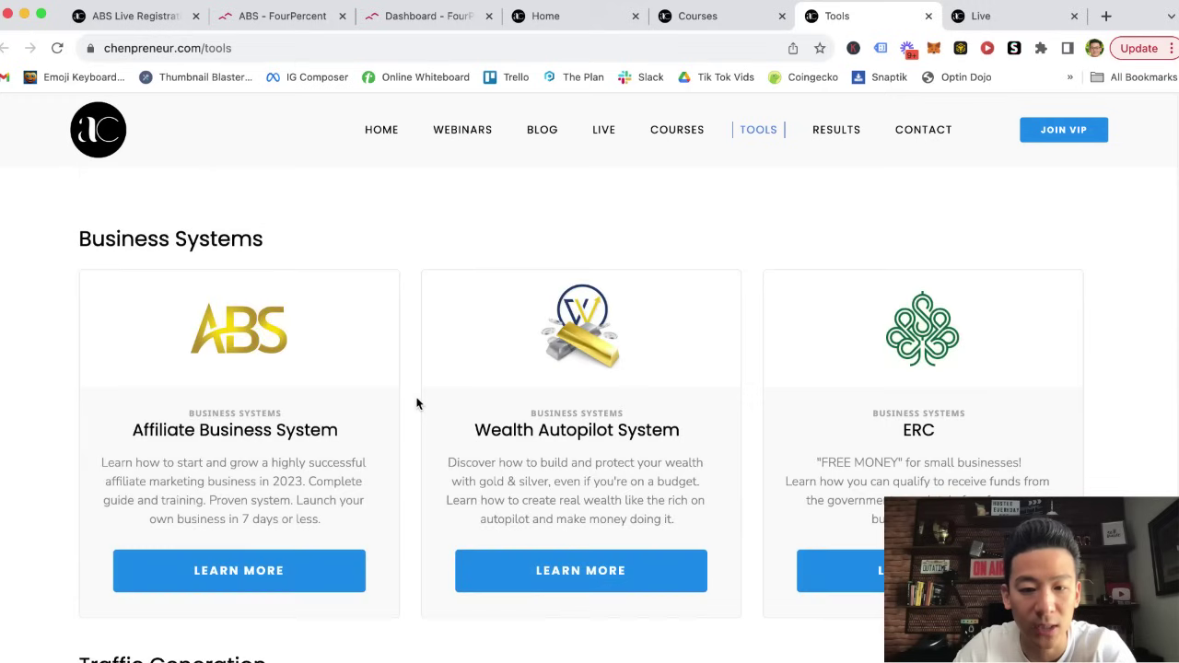
scroll(417, 402, down, 3)
scroll(418, 402, down, 1)
scroll(417, 402, down, 2)
scroll(418, 402, down, 5)
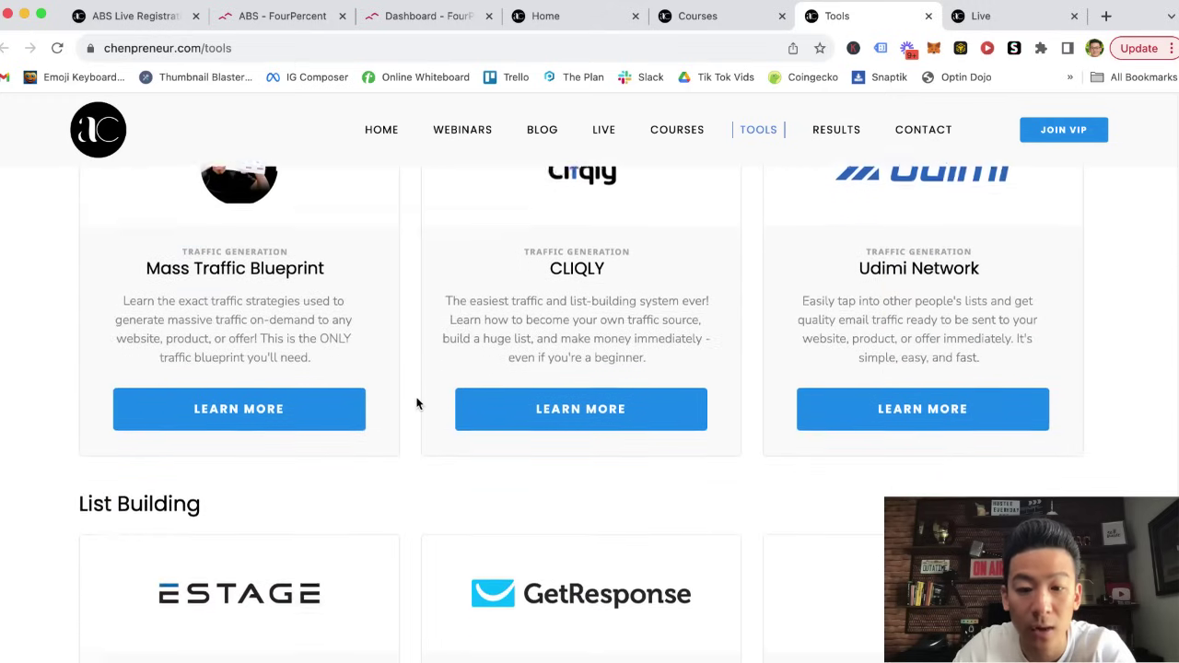
scroll(417, 402, down, 2)
scroll(417, 402, down, 2)
scroll(417, 402, down, 3)
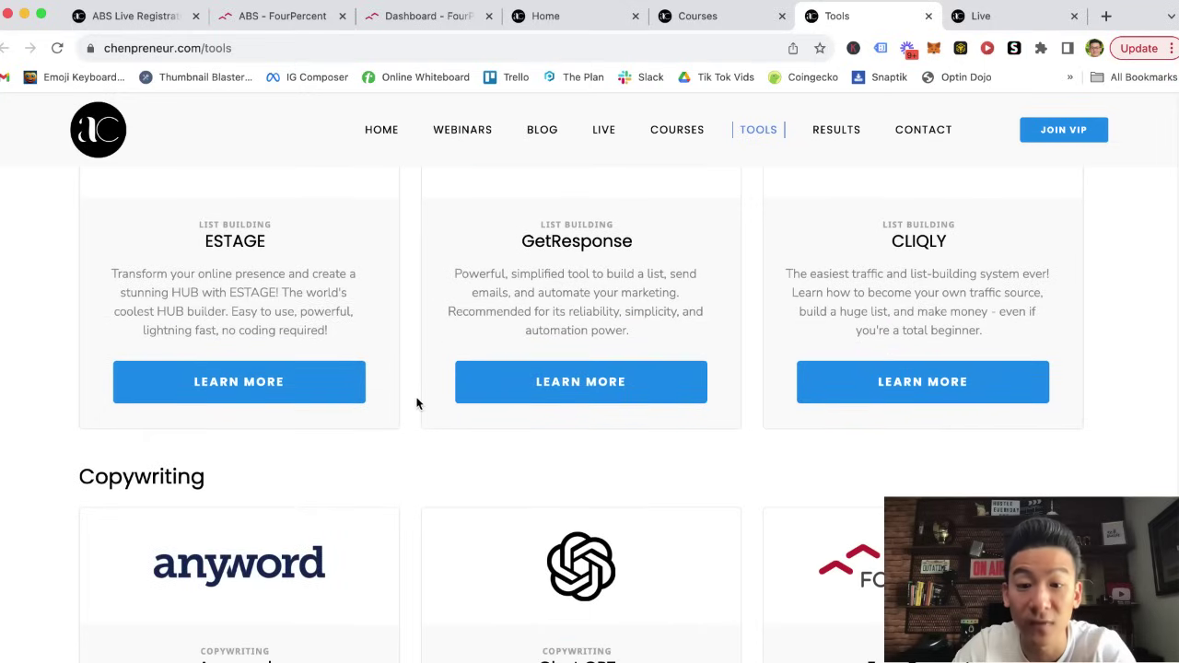
scroll(651, 380, down, 4)
scroll(334, 432, down, 3)
scroll(339, 437, down, 2)
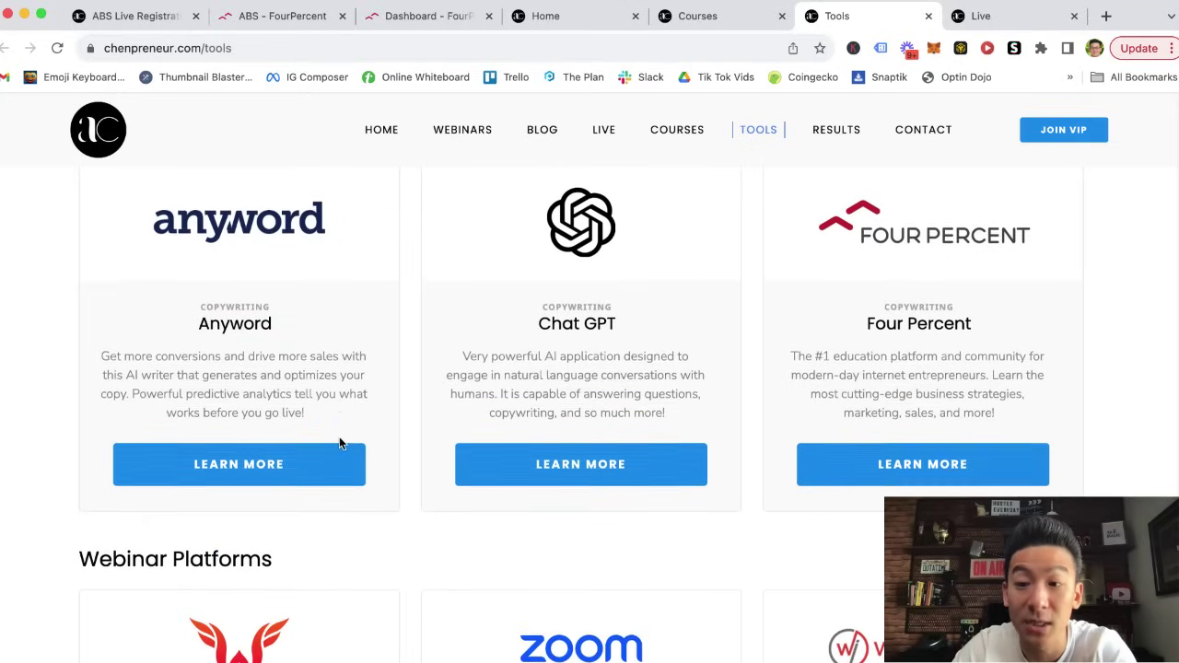
scroll(339, 437, down, 2)
scroll(339, 437, down, 2)
scroll(339, 436, down, 2)
scroll(339, 437, down, 1)
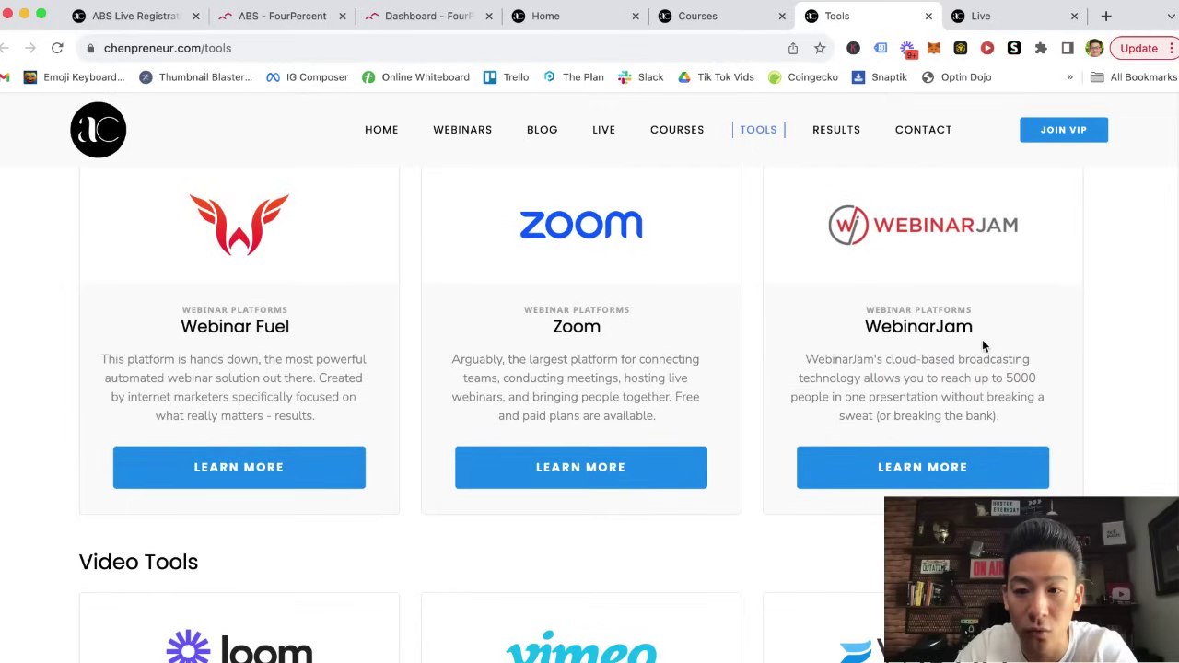
scroll(791, 271, down, 3)
scroll(791, 271, down, 4)
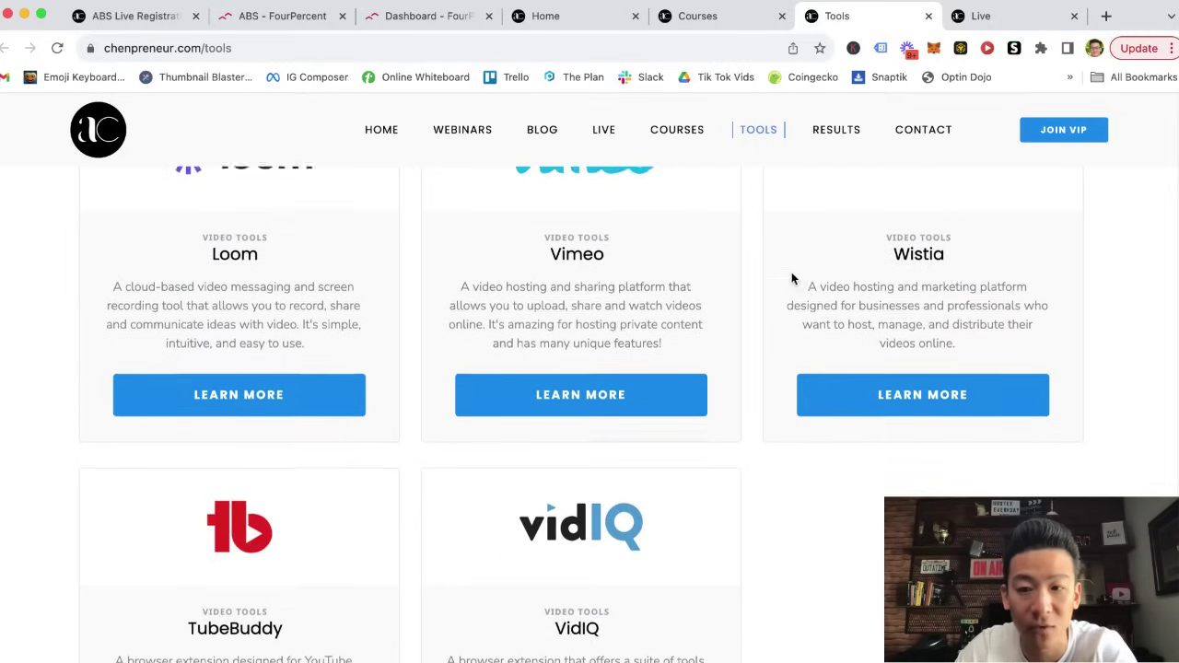
scroll(791, 272, down, 2)
scroll(431, 373, up, 2)
scroll(439, 384, down, 3)
scroll(439, 383, down, 2)
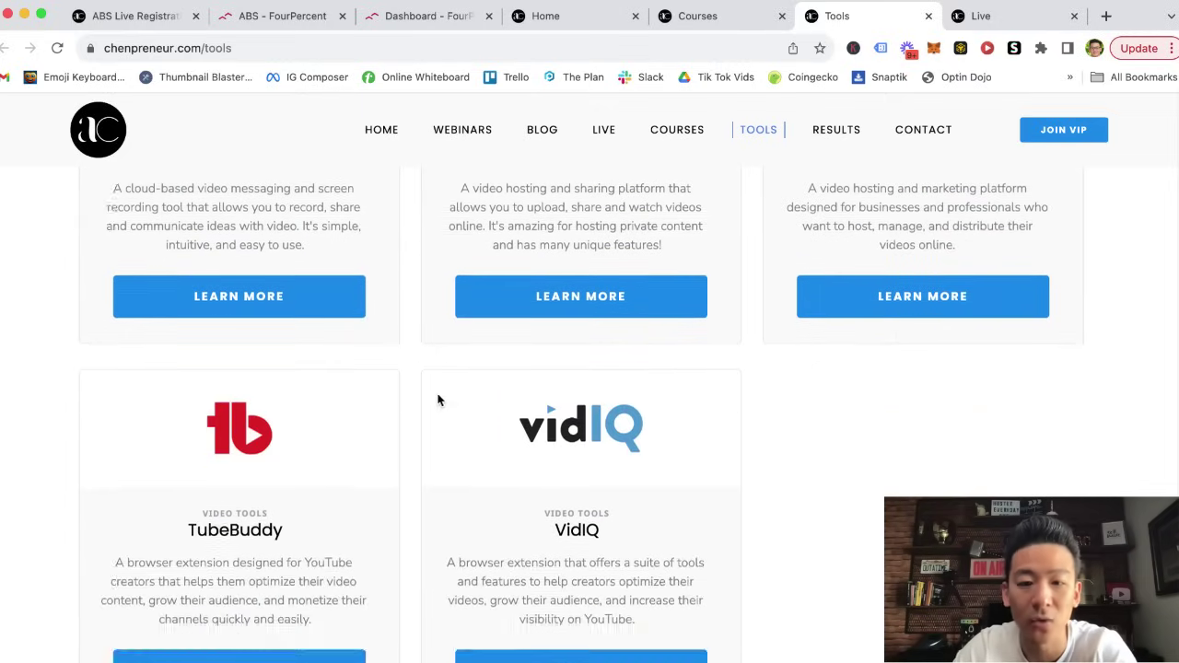
scroll(438, 400, up, 10)
scroll(439, 400, up, 8)
scroll(439, 400, up, 8)
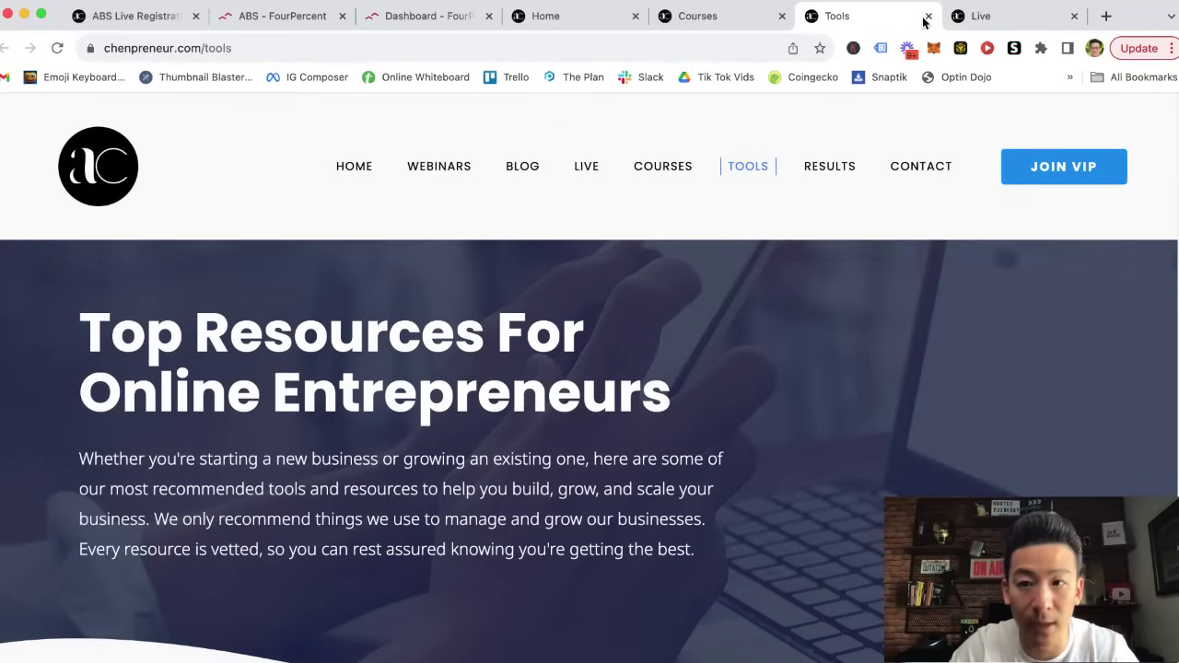
Step: Switch to the chenpreneur.com Live replay page and highlight its web address
click(981, 15)
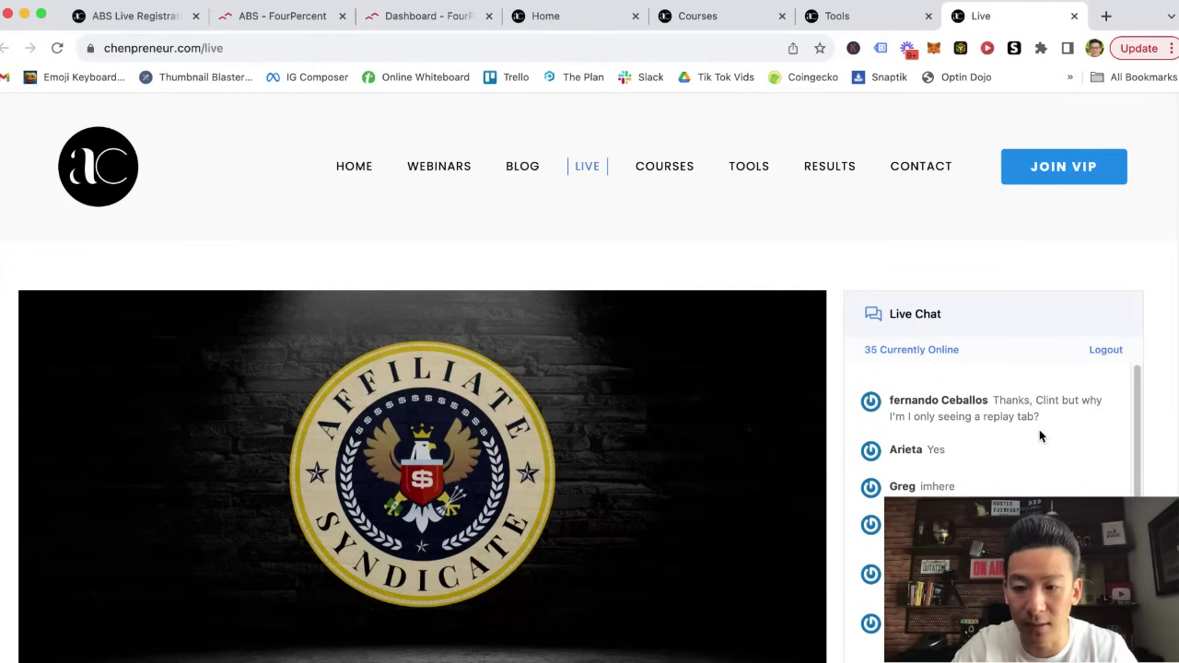
scroll(459, 243, down, 2)
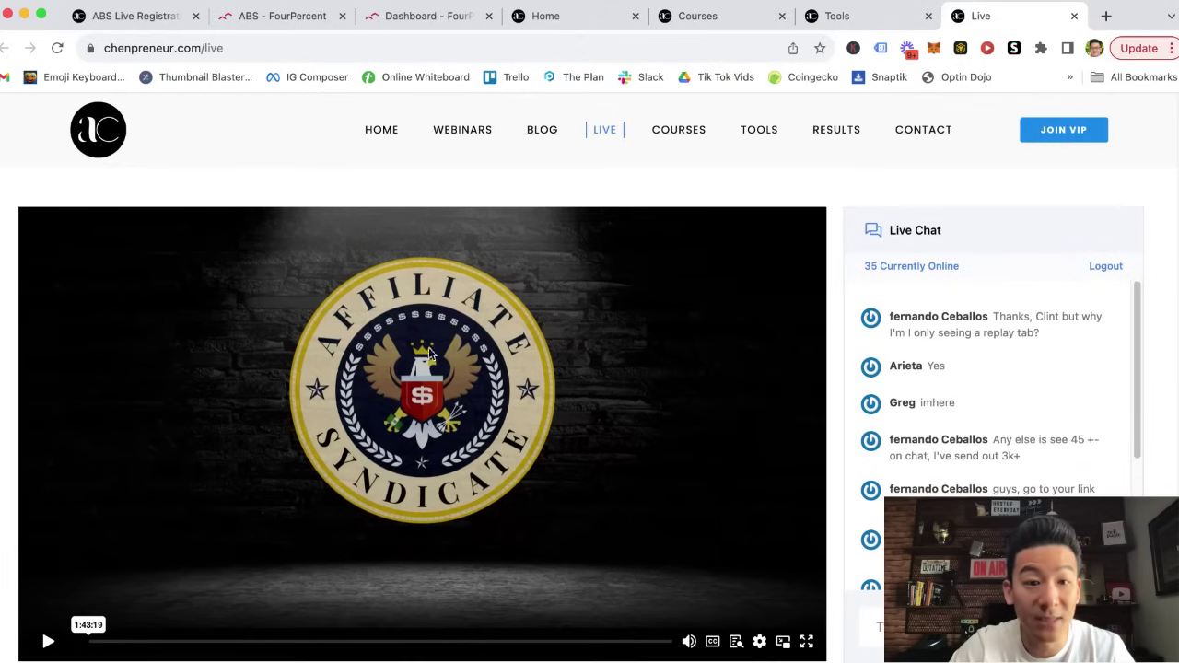
click(251, 49)
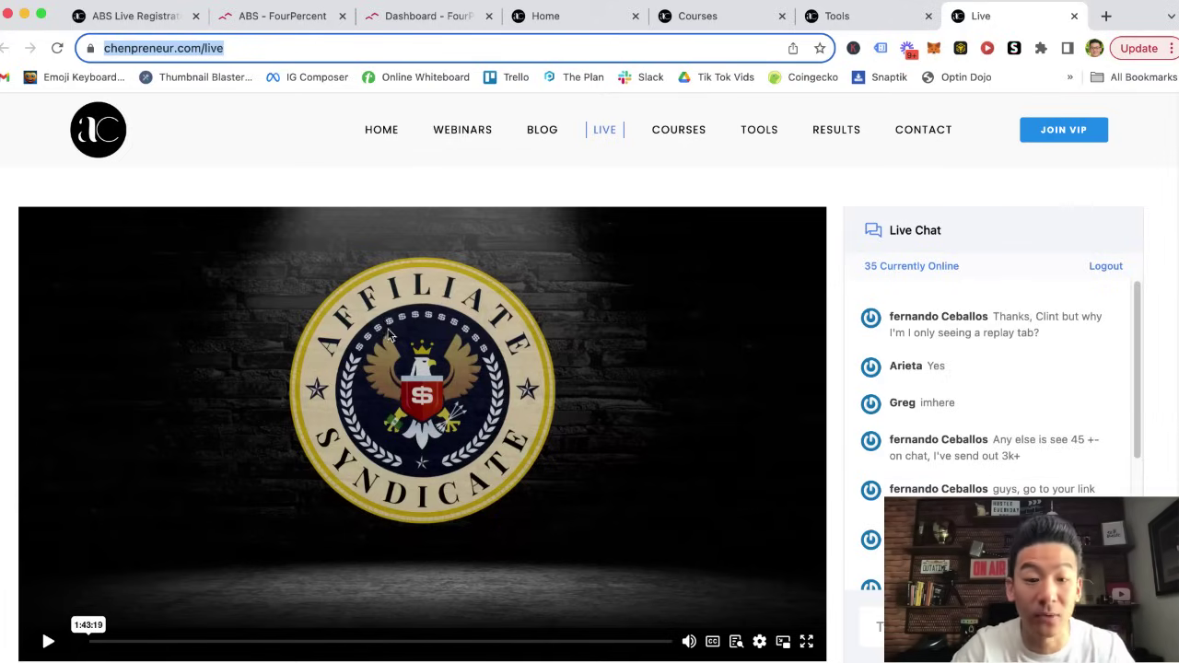
scroll(387, 324, down, 2)
scroll(378, 289, up, 2)
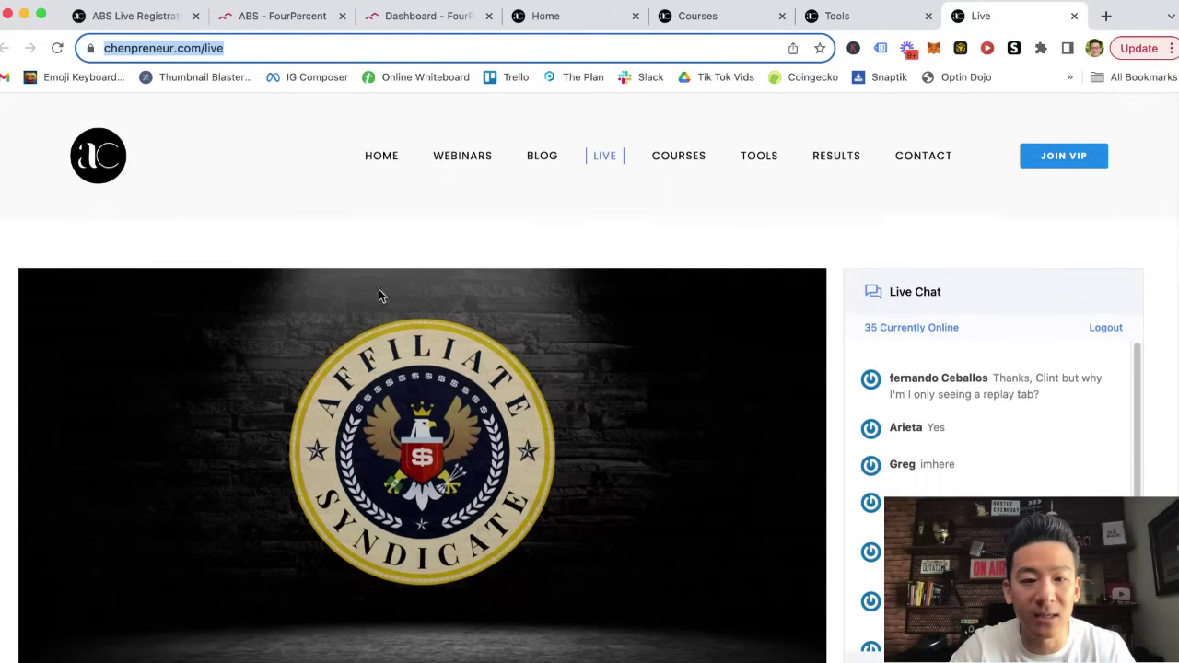
scroll(378, 288, down, 2)
scroll(369, 340, down, 2)
scroll(366, 348, up, 2)
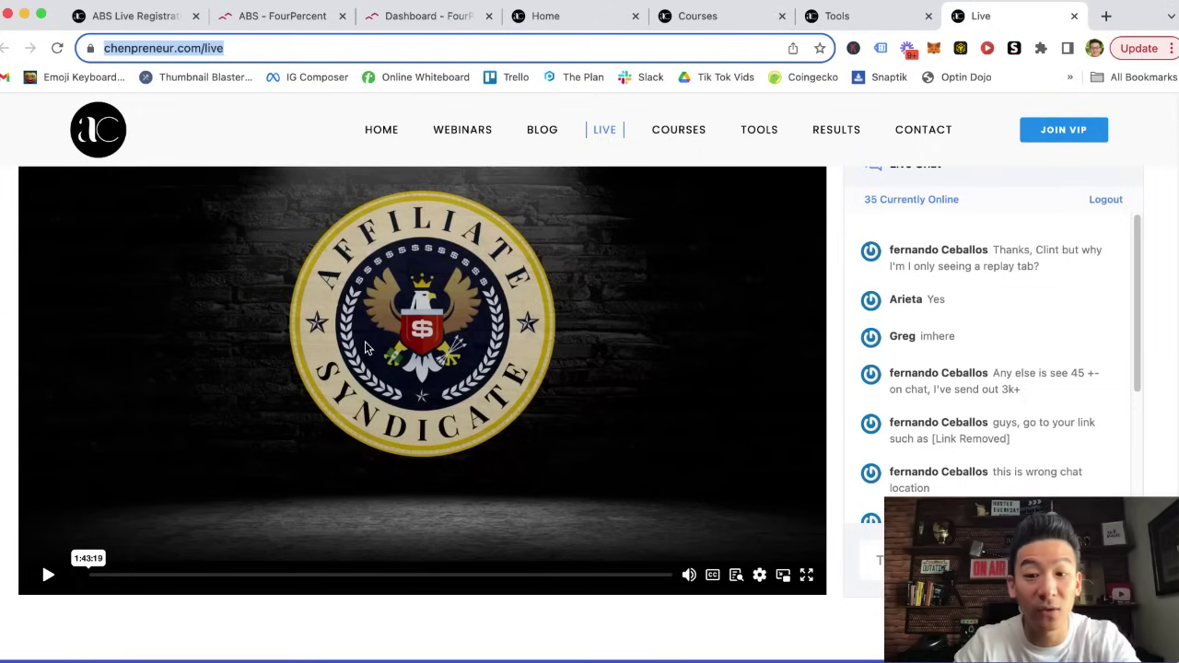
scroll(366, 346, down, 2)
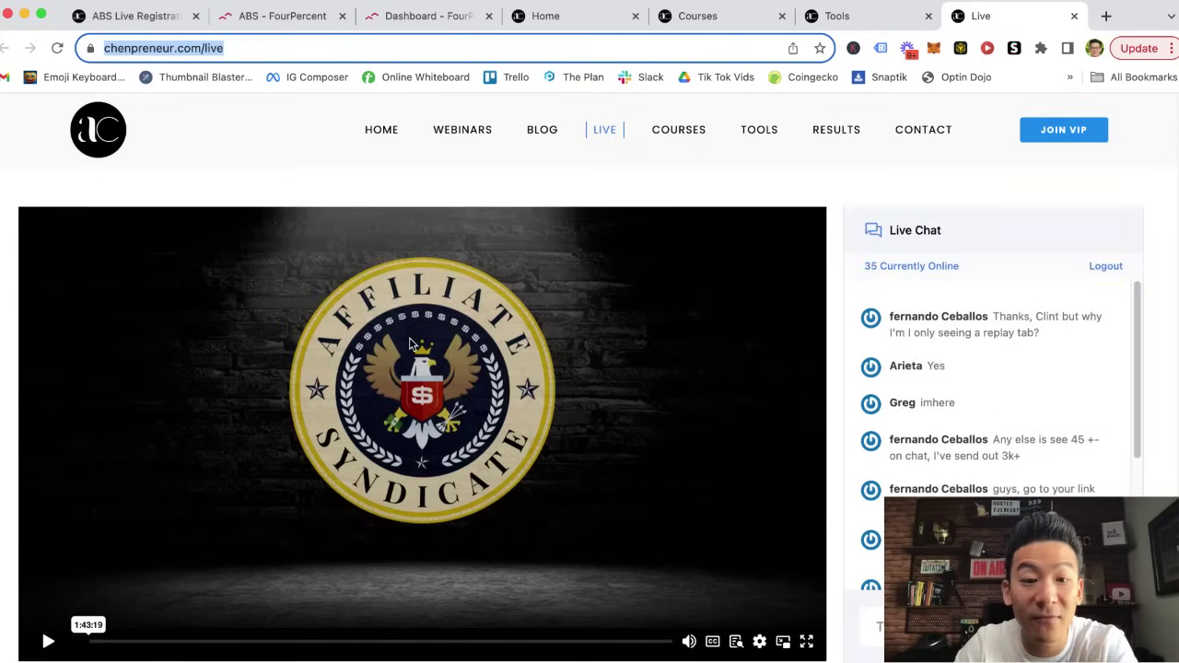
scroll(409, 337, up, 2)
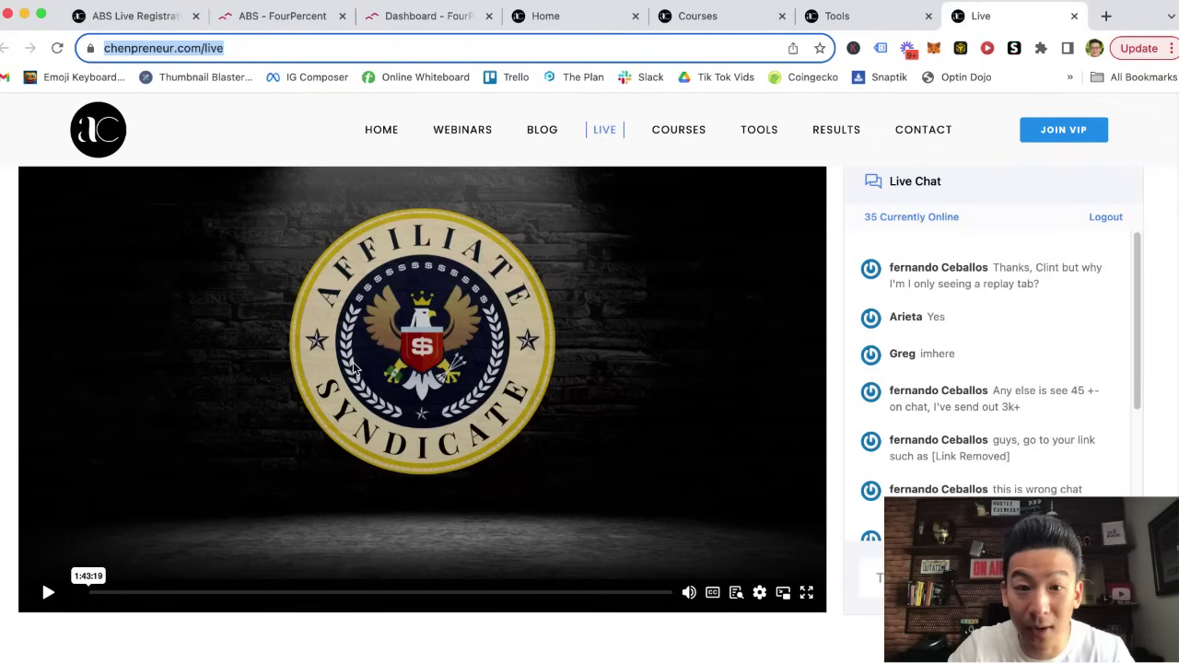
scroll(448, 356, up, 3)
scroll(517, 332, down, 3)
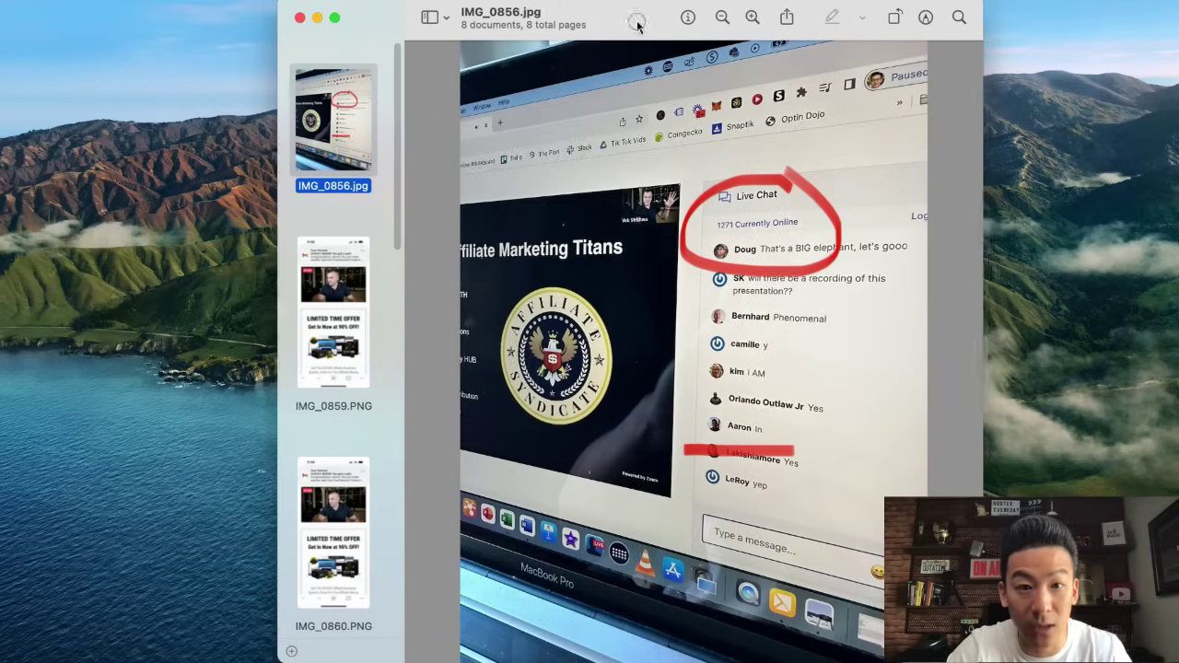
Step: Move the Preview window left and view the IMG_0859.PNG 'You got a sale!' screenshot
drag(599, 8, 465, 7)
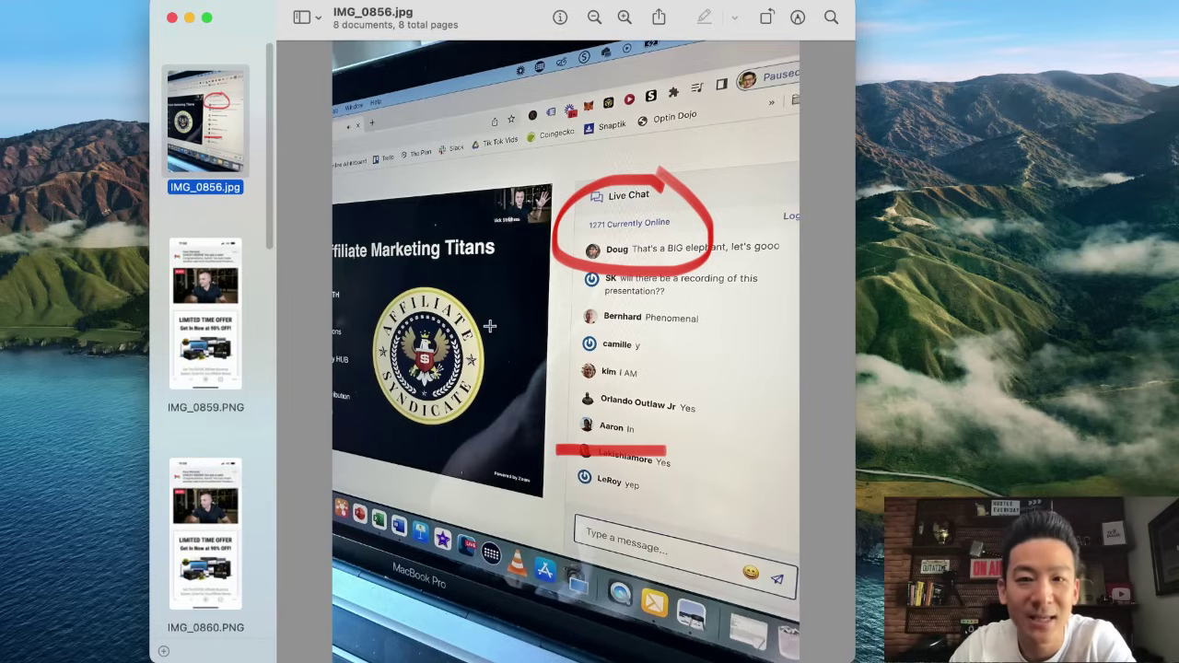
click(209, 289)
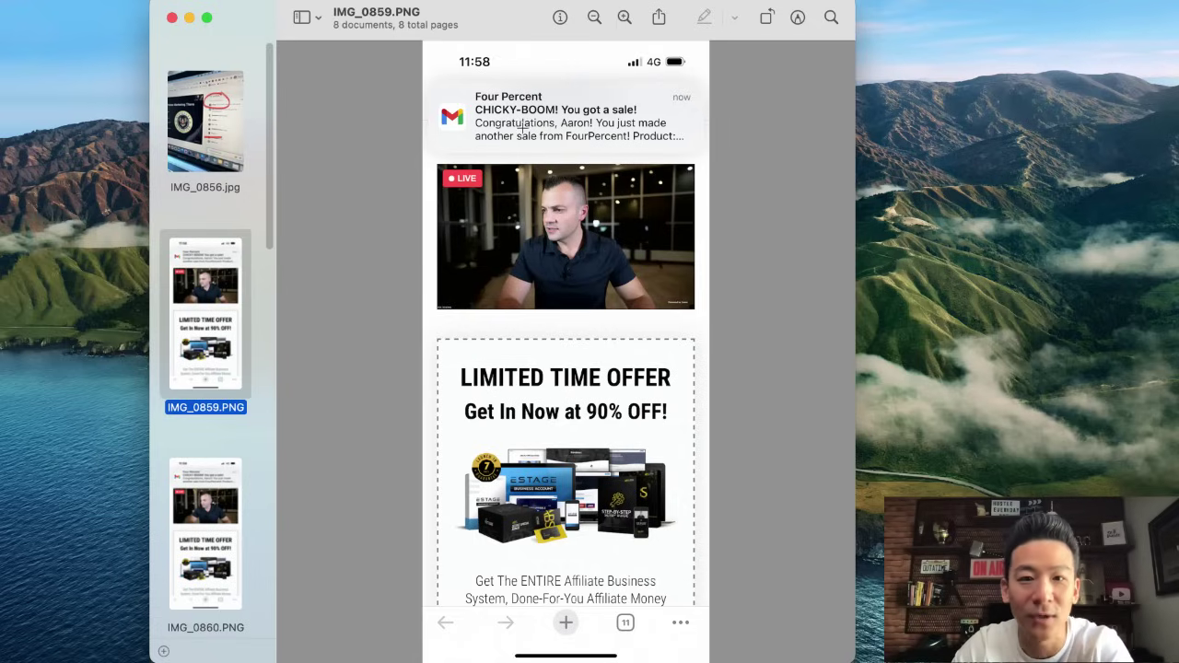
Step: View sales screenshots IMG_0860 through IMG_0865, then return to Chrome's live page
click(206, 501)
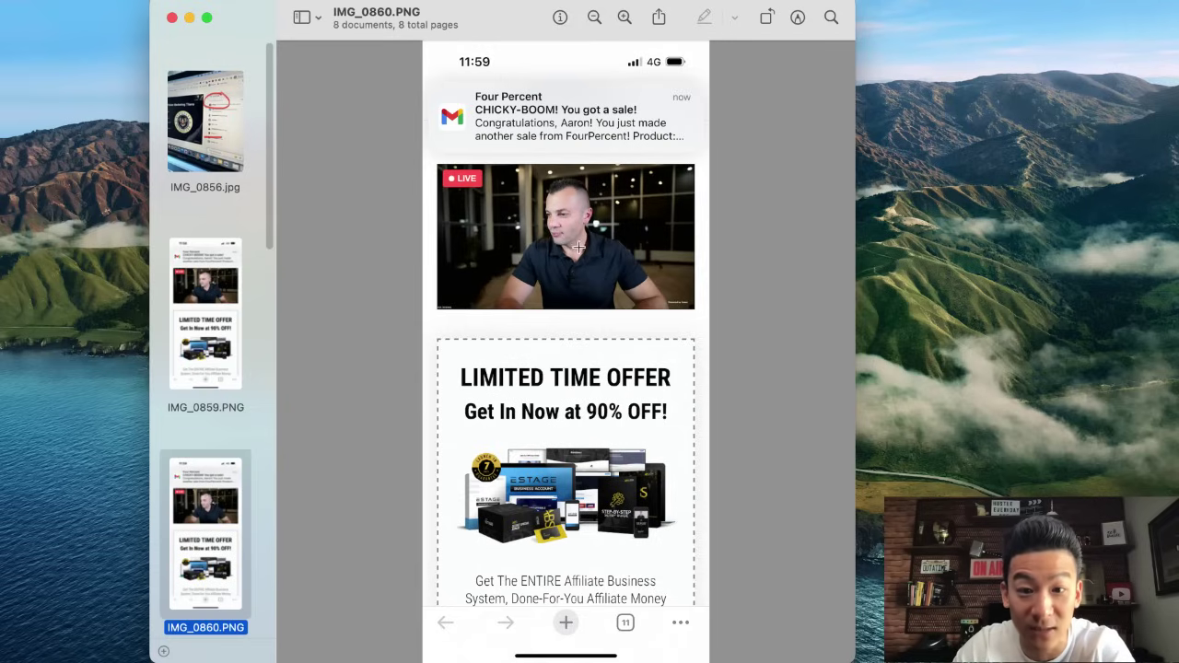
scroll(244, 377, down, 5)
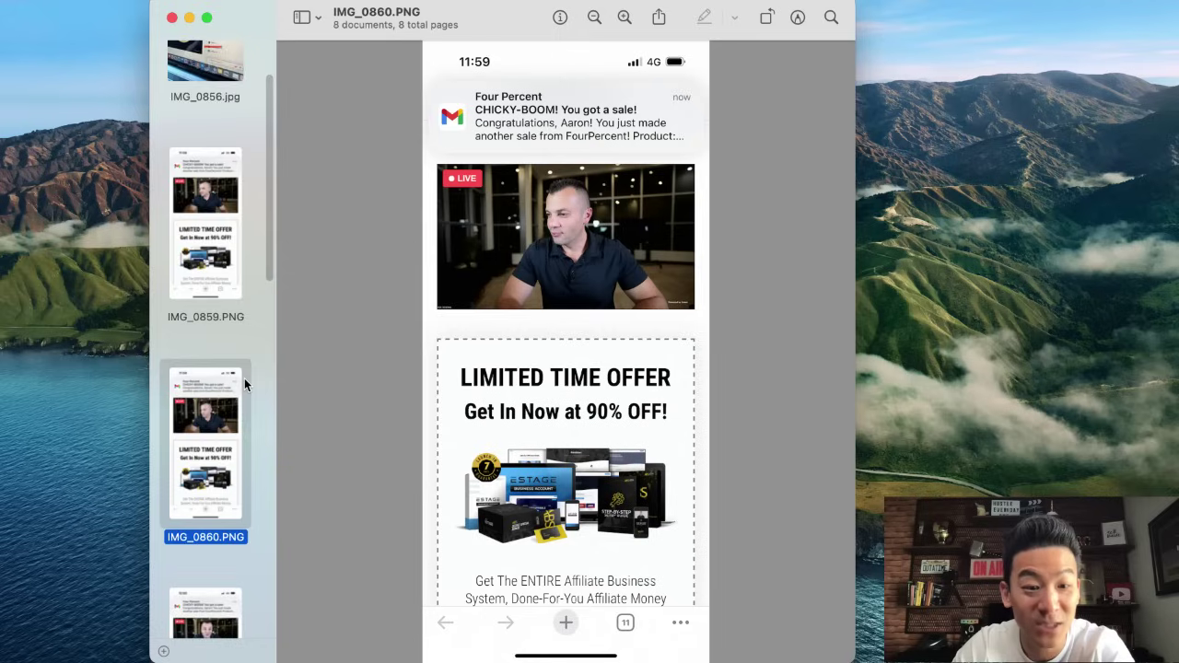
click(207, 405)
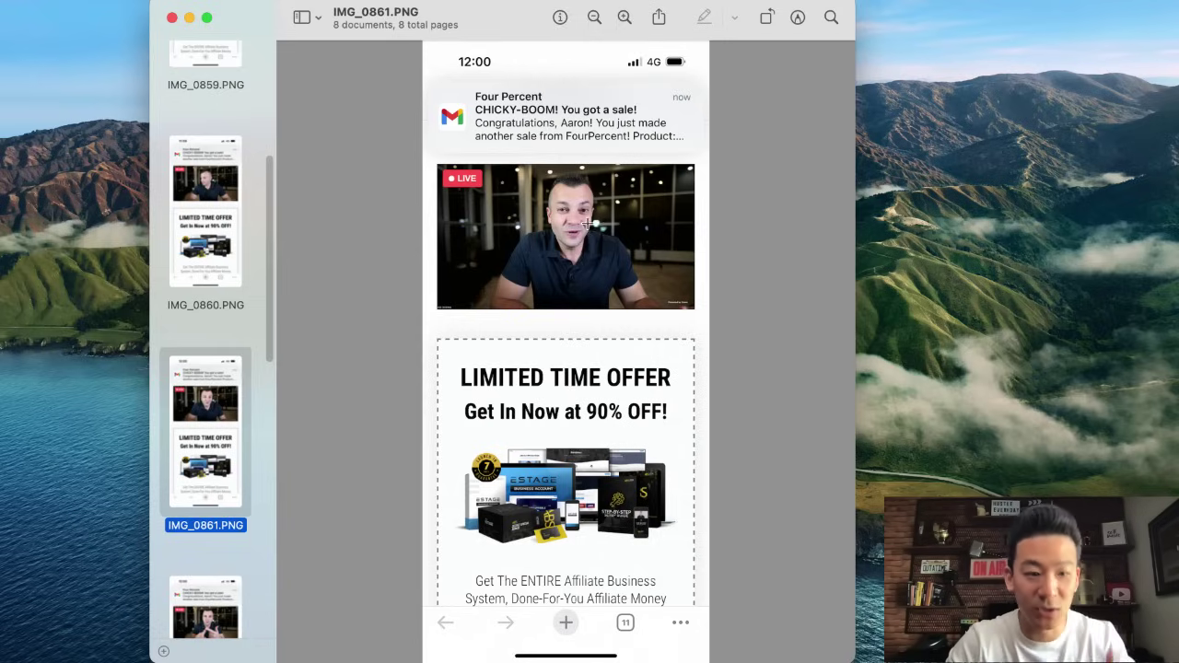
scroll(238, 377, down, 3)
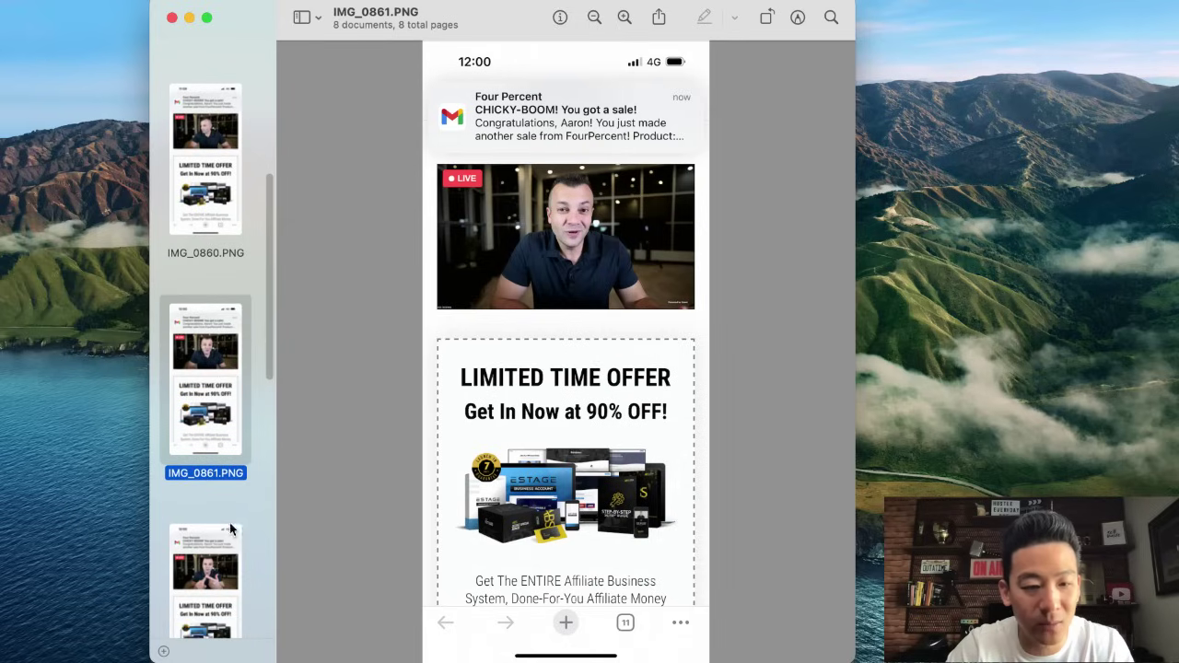
click(229, 534)
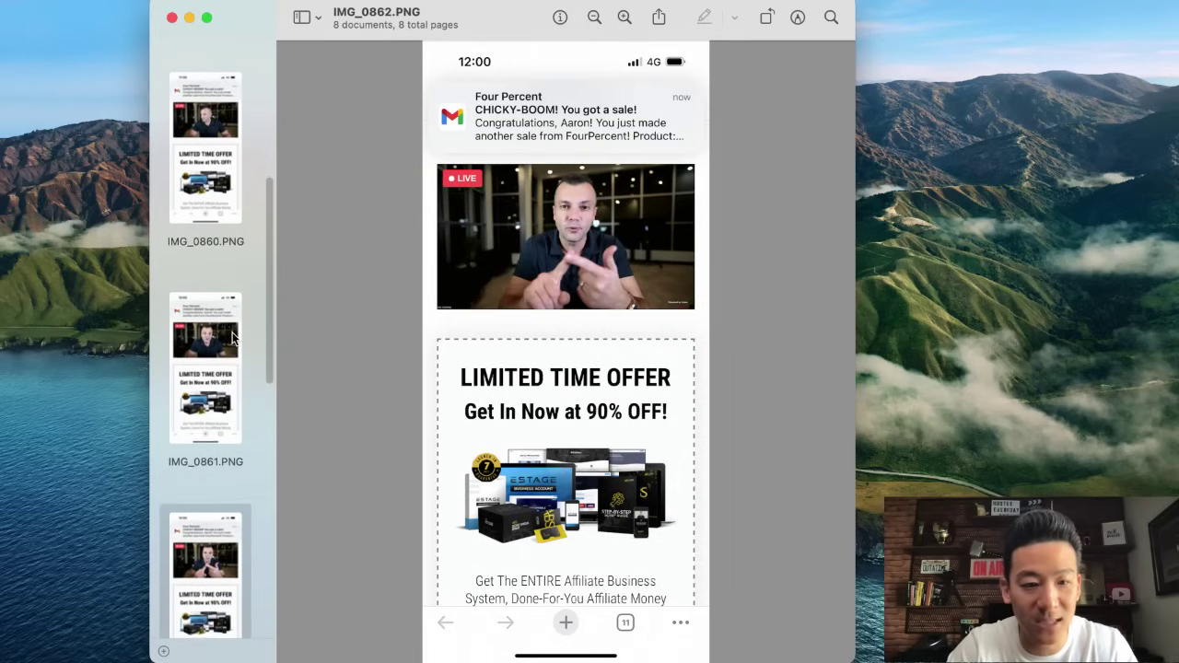
scroll(242, 346, down, 5)
scroll(232, 341, down, 1)
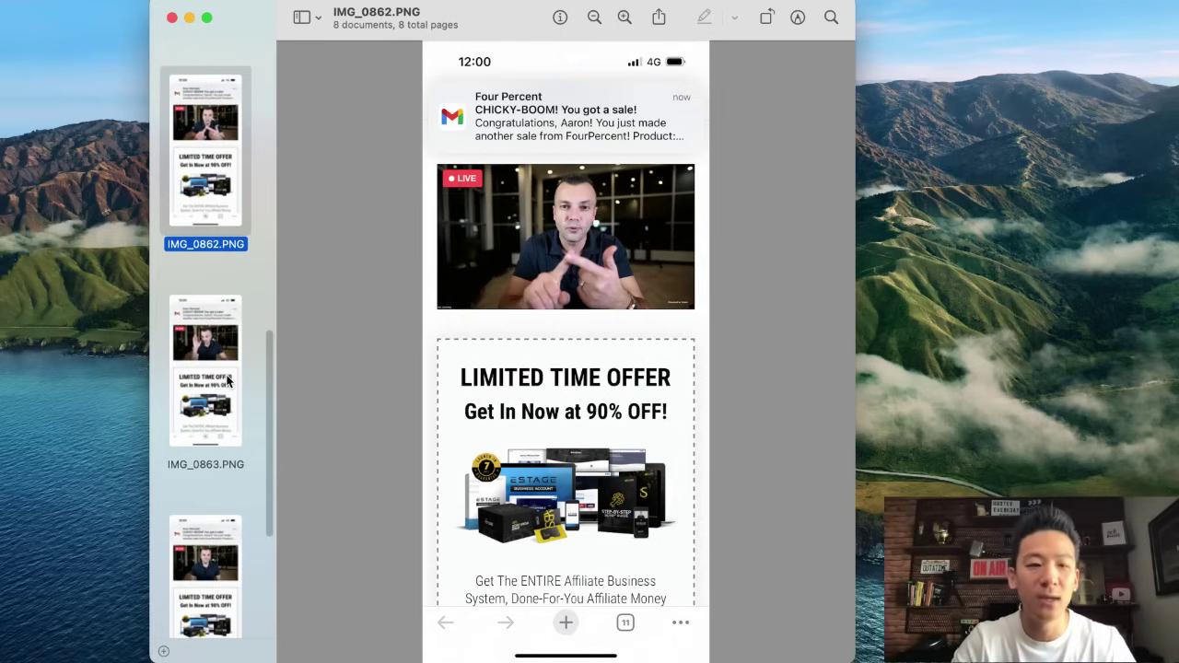
click(219, 334)
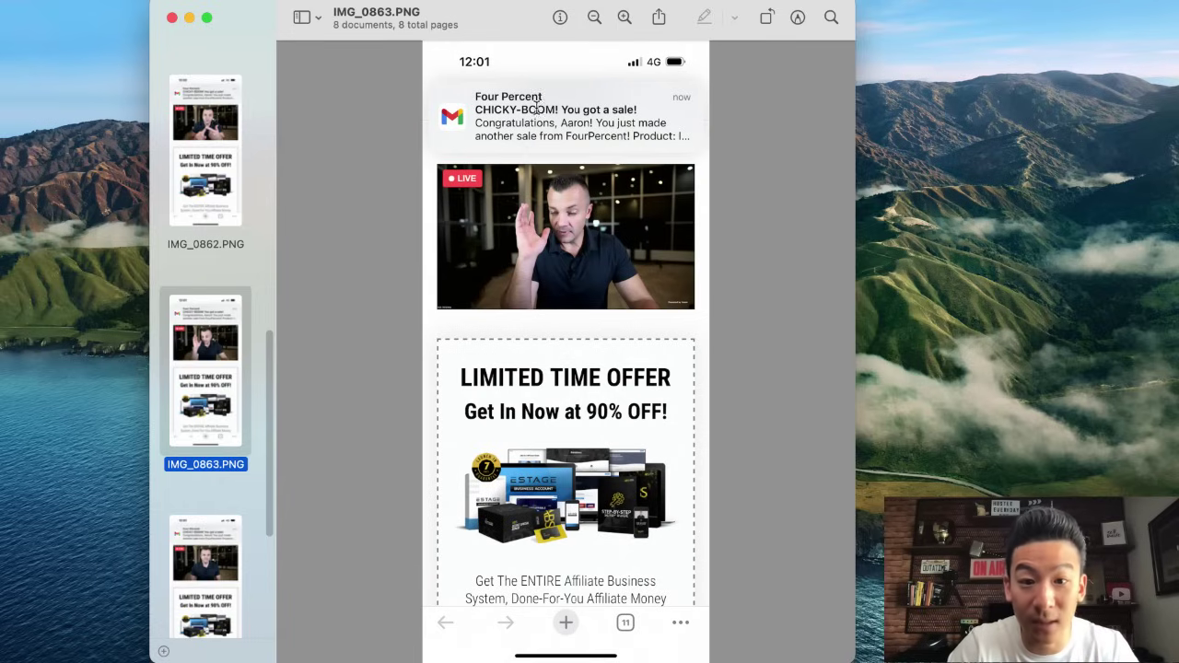
scroll(231, 414, down, 2)
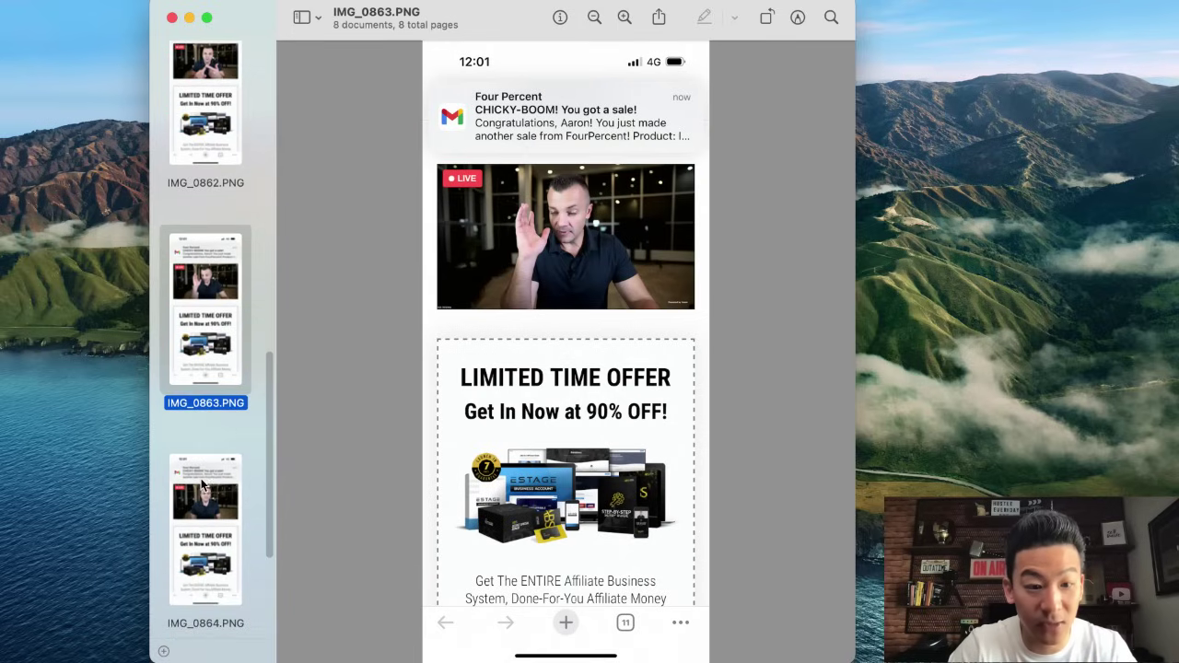
click(197, 497)
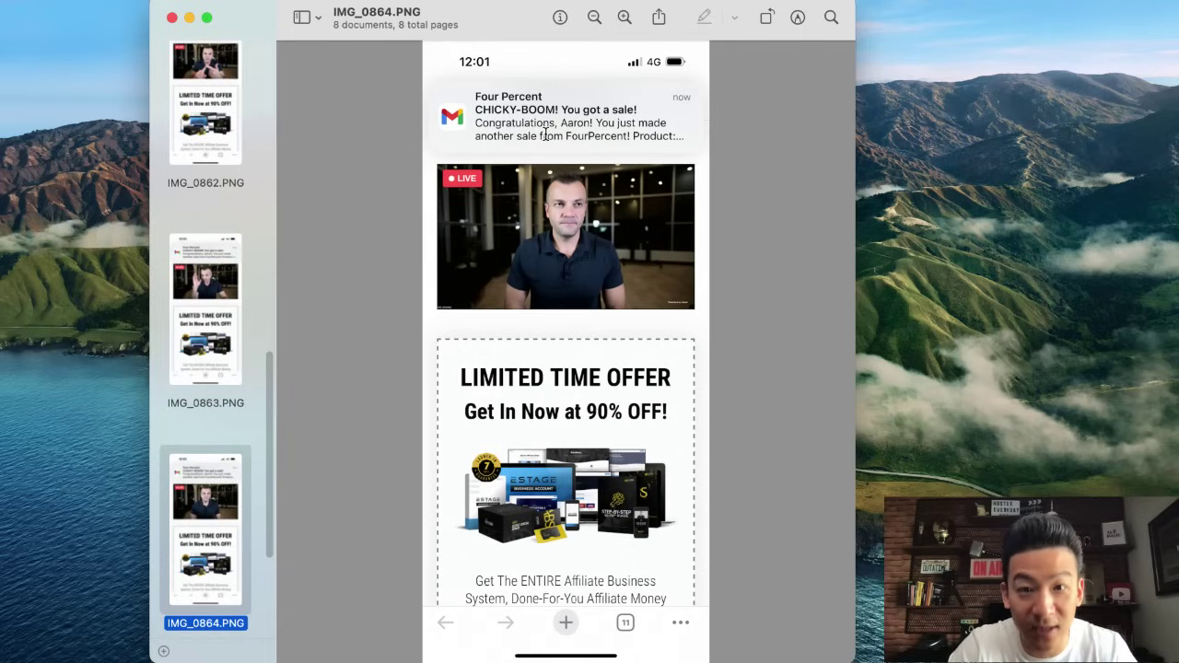
scroll(218, 460, down, 3)
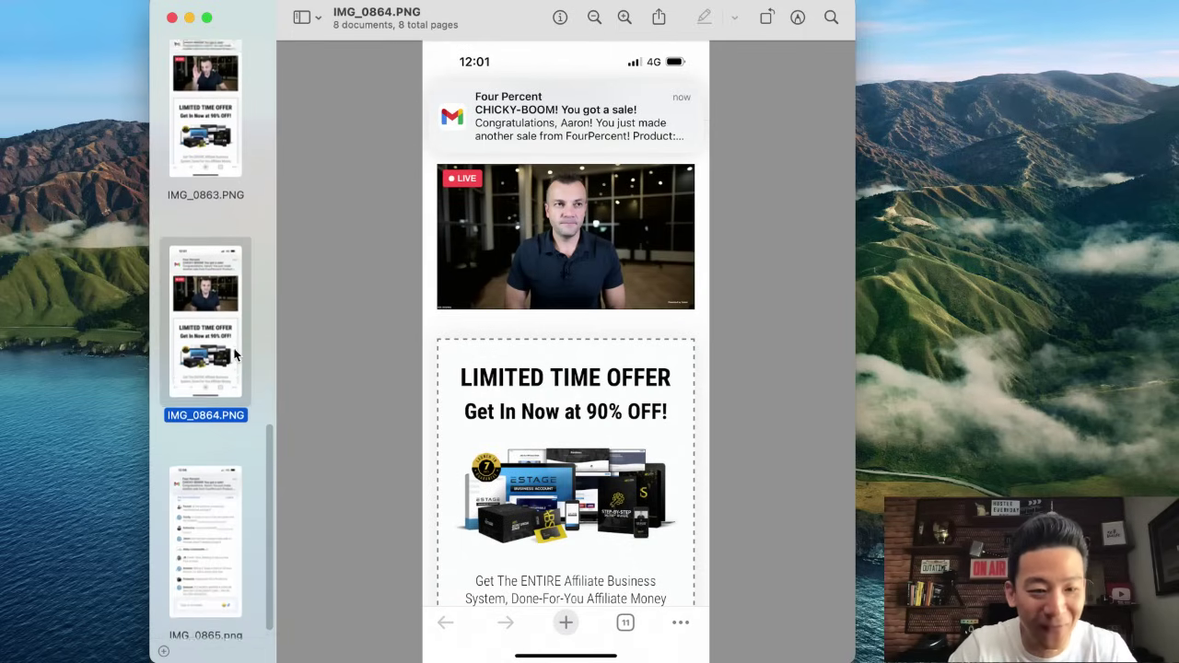
click(218, 504)
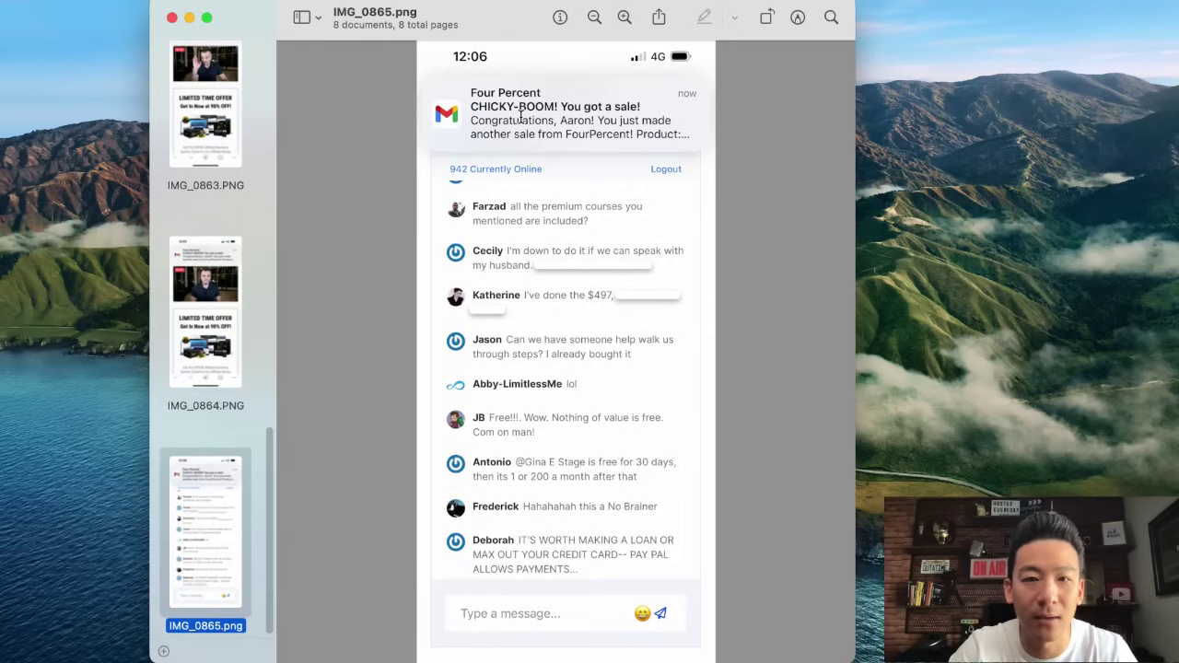
key(super+Tab)
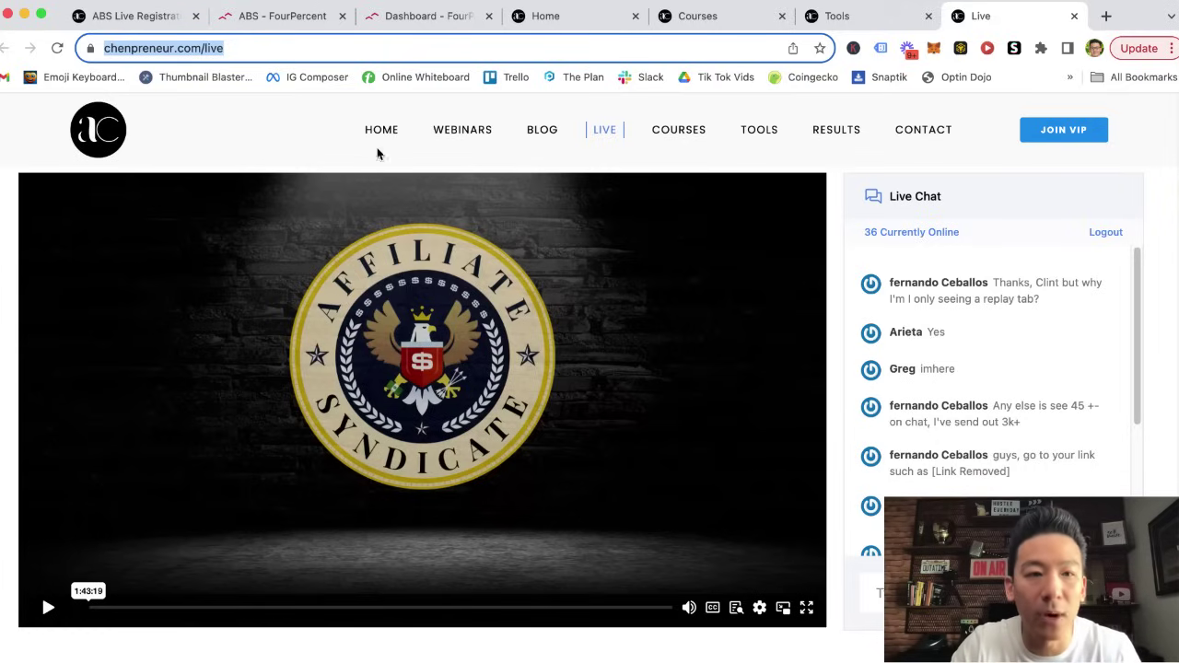
Step: Browse the ABS course modules and comments, glance at the registration tab, then open the FourPercent dashboard
click(282, 15)
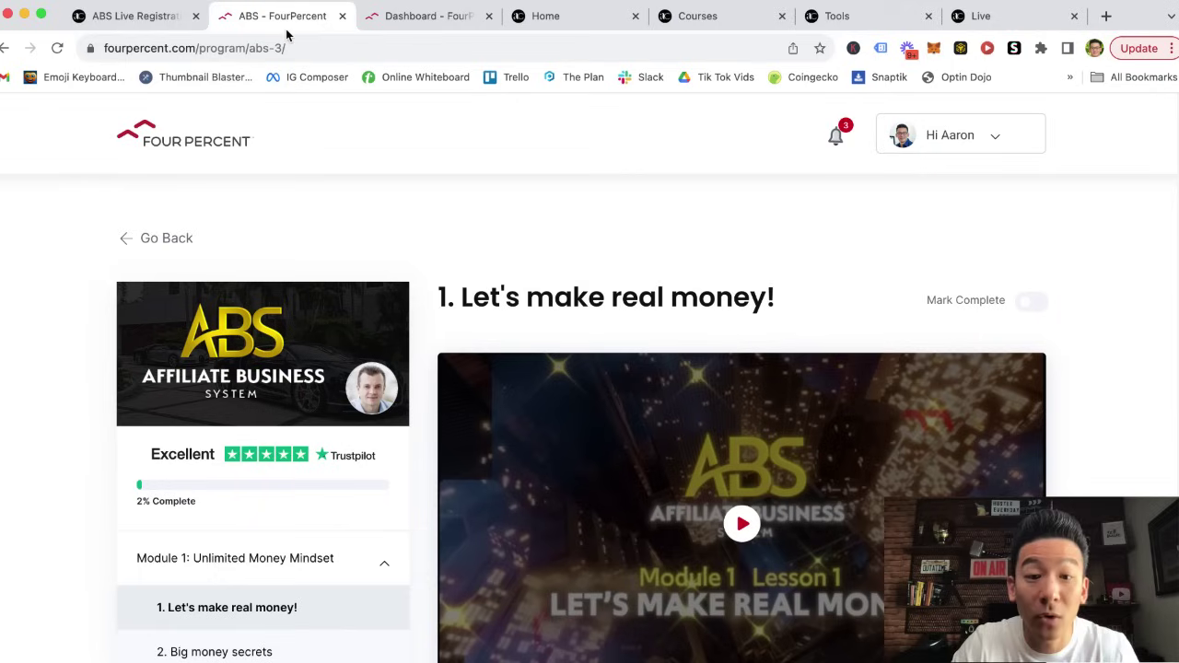
scroll(70, 323, down, 3)
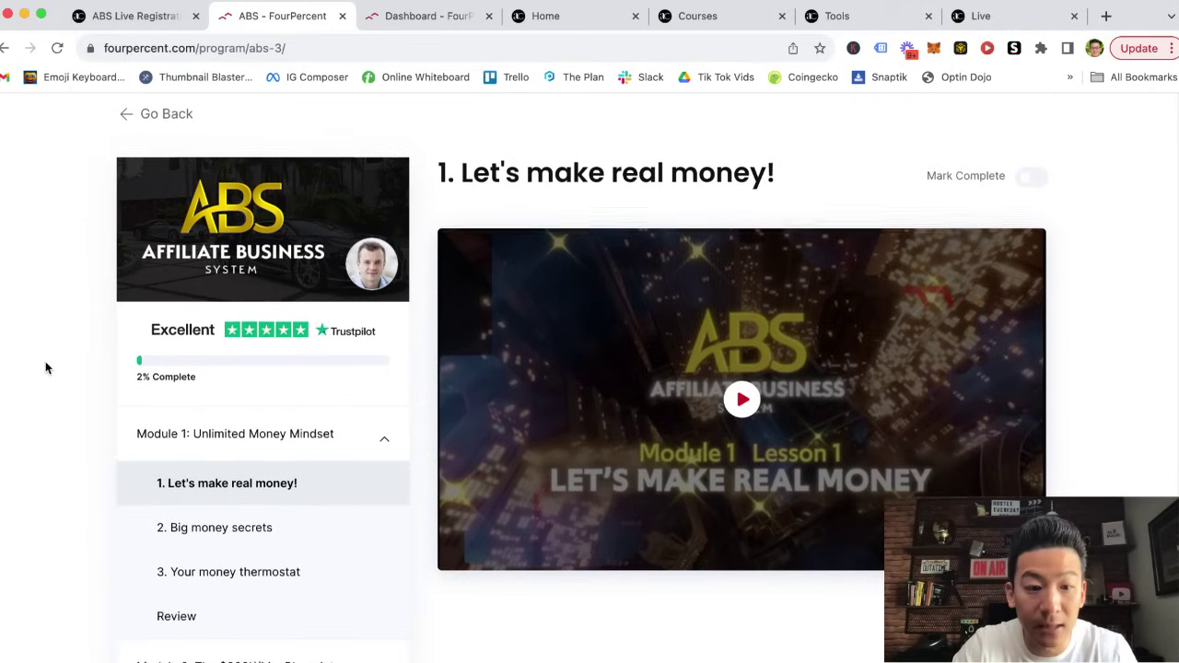
scroll(45, 361, down, 4)
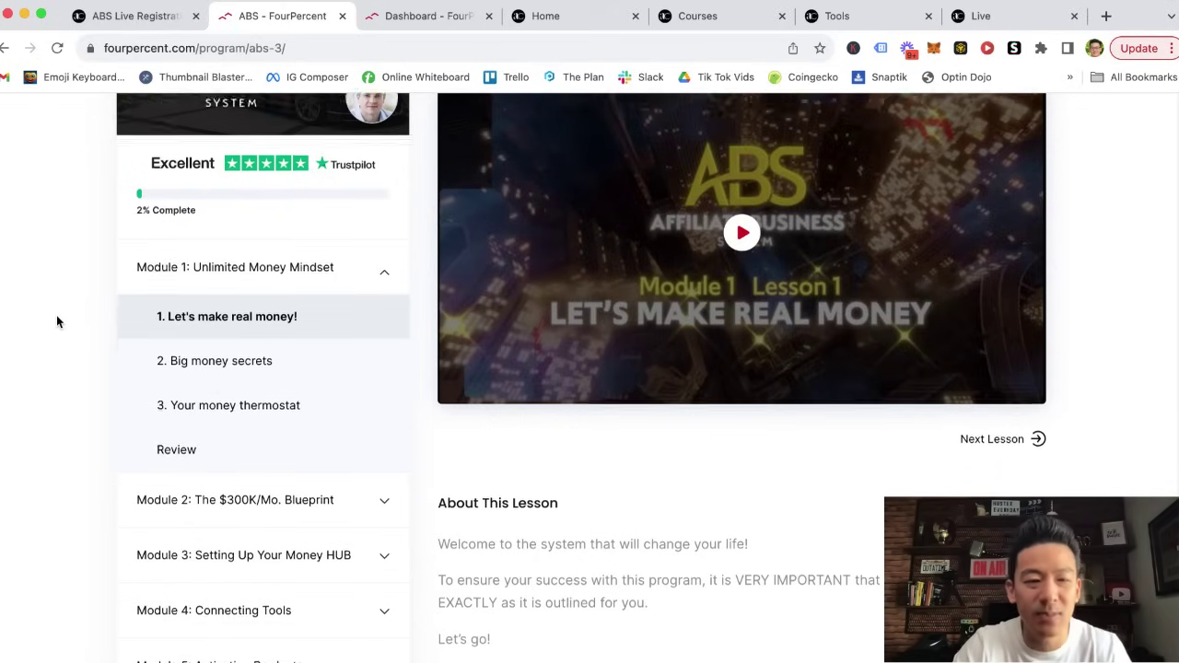
scroll(56, 314, down, 2)
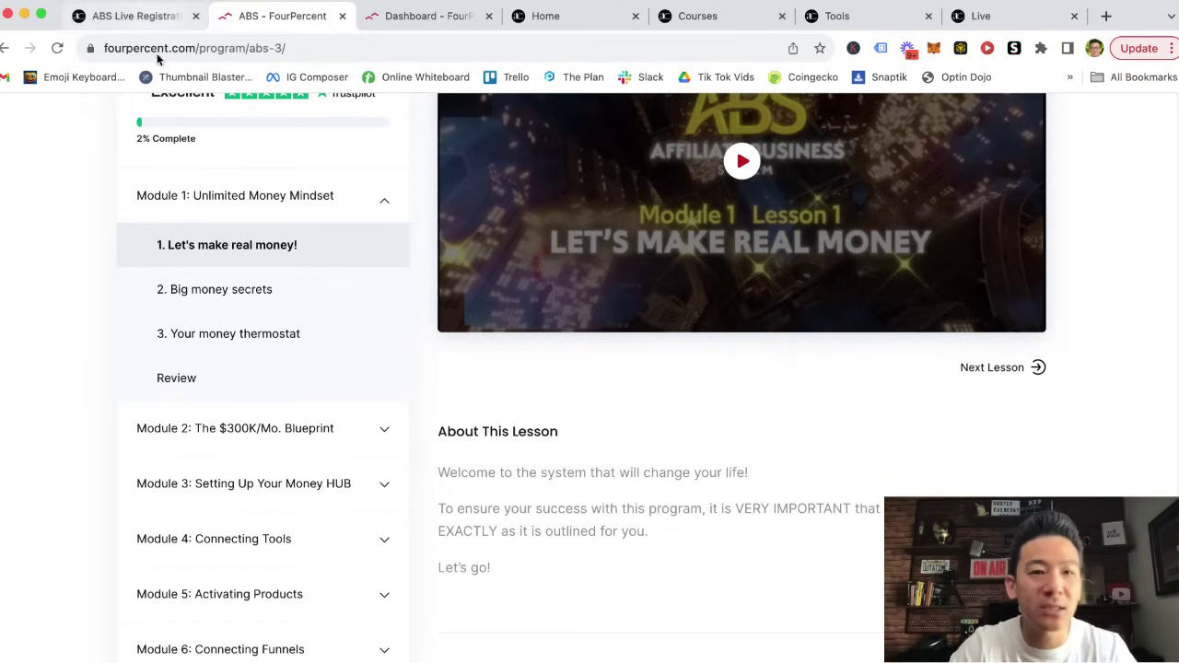
click(138, 15)
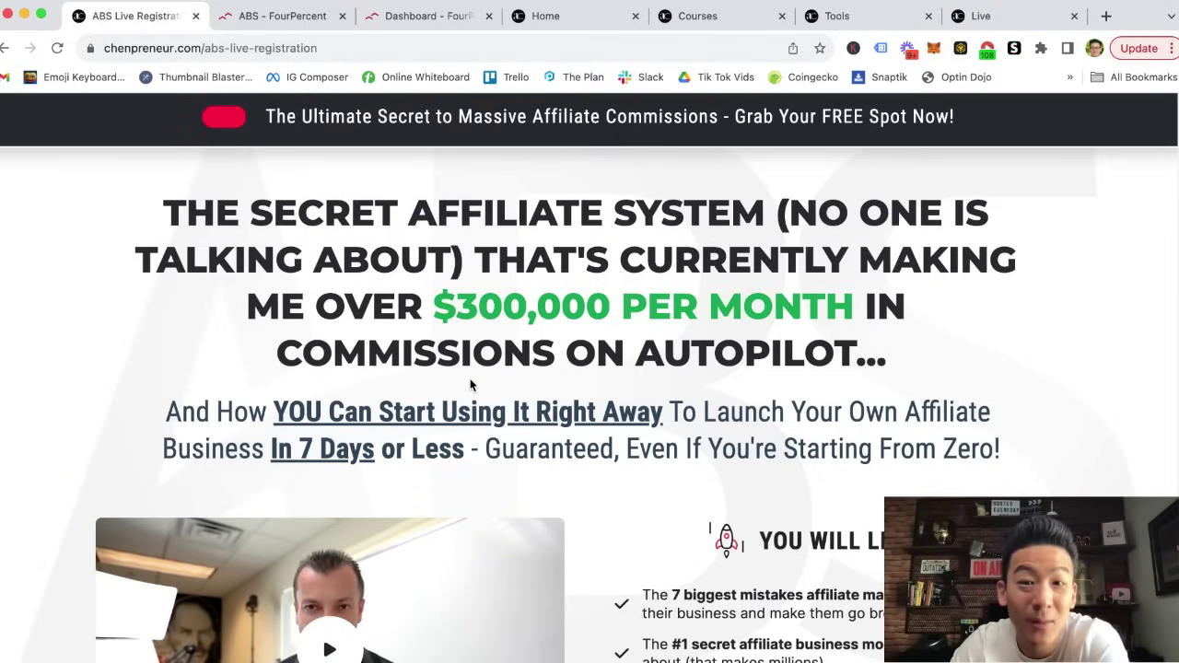
click(276, 16)
scroll(55, 313, down, 3)
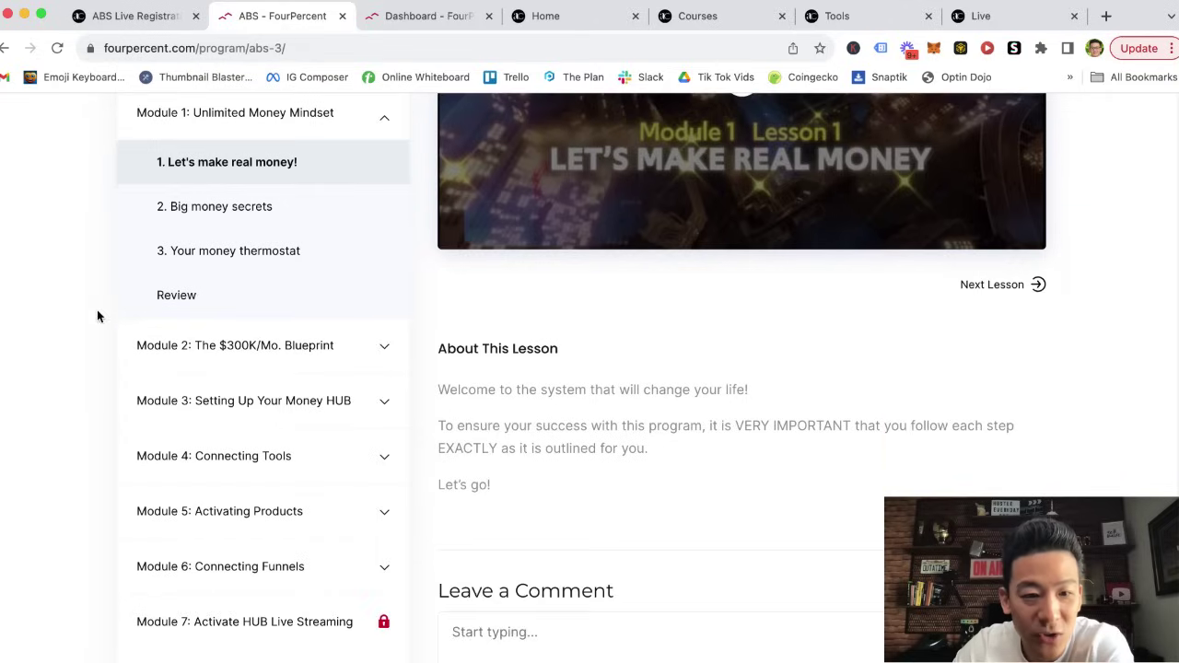
scroll(92, 323, down, 5)
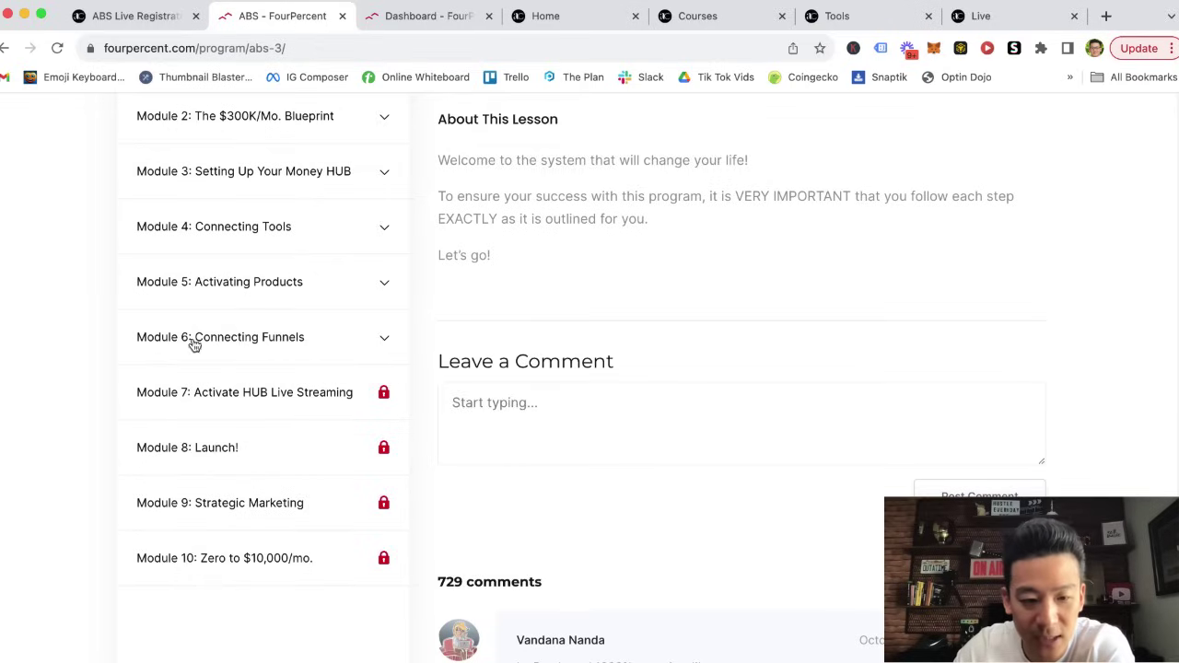
scroll(194, 342, down, 5)
scroll(221, 359, down, 2)
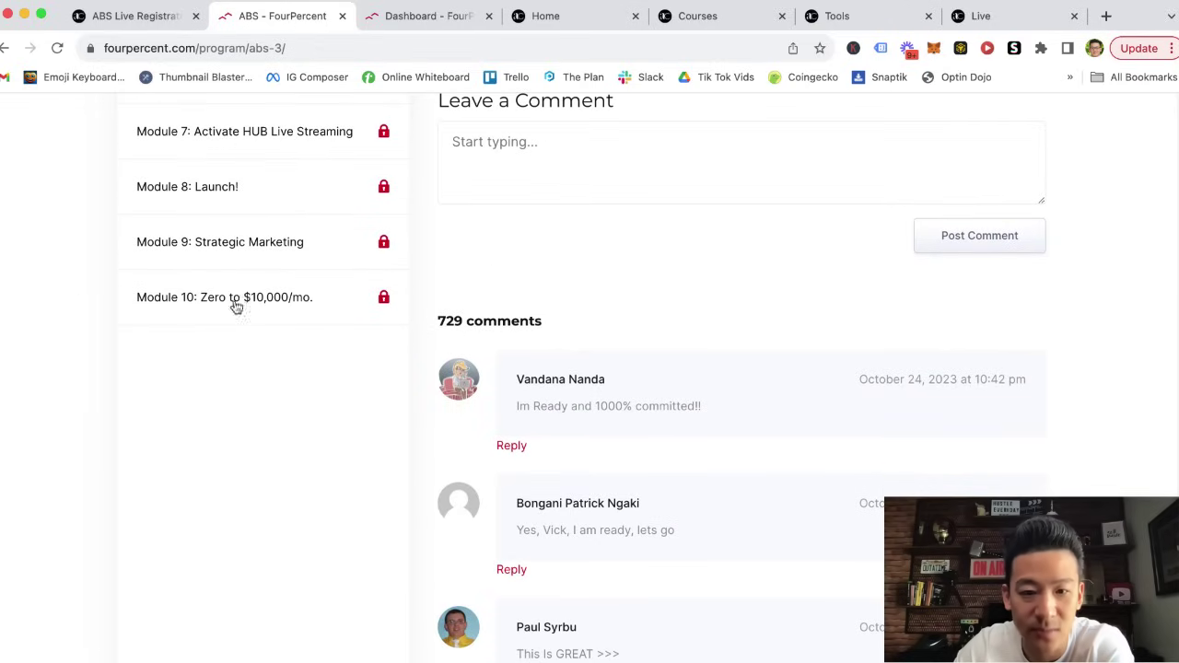
scroll(658, 420, down, 5)
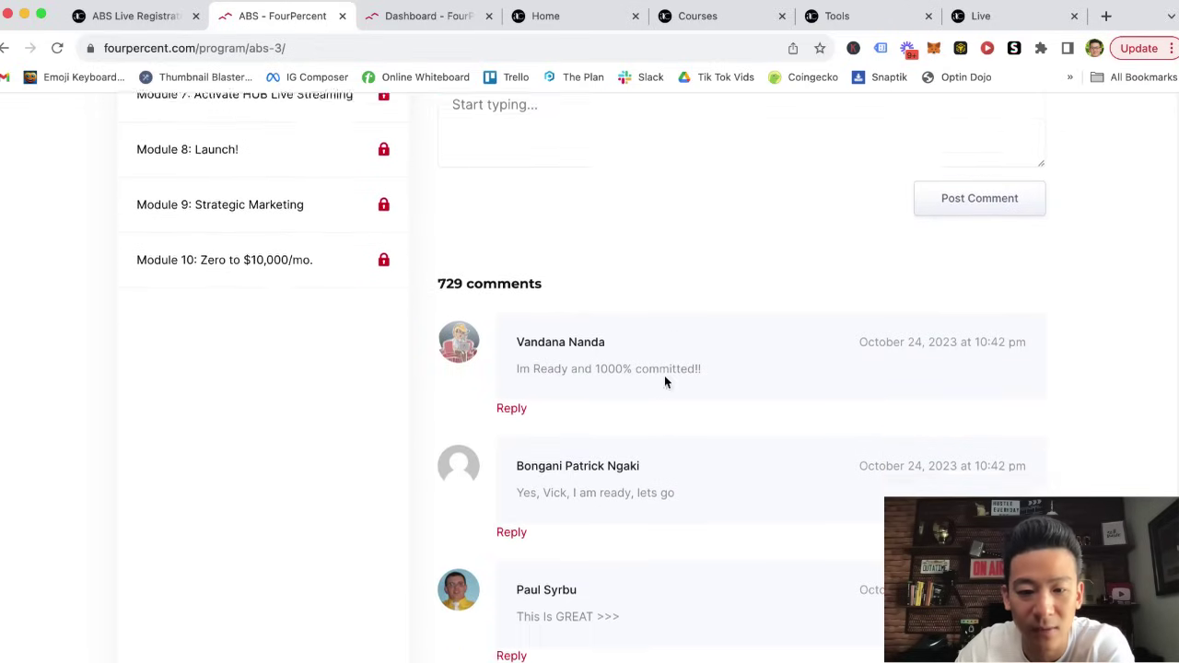
scroll(654, 396, down, 5)
scroll(322, 497, down, 2)
scroll(254, 402, up, 12)
scroll(255, 403, up, 8)
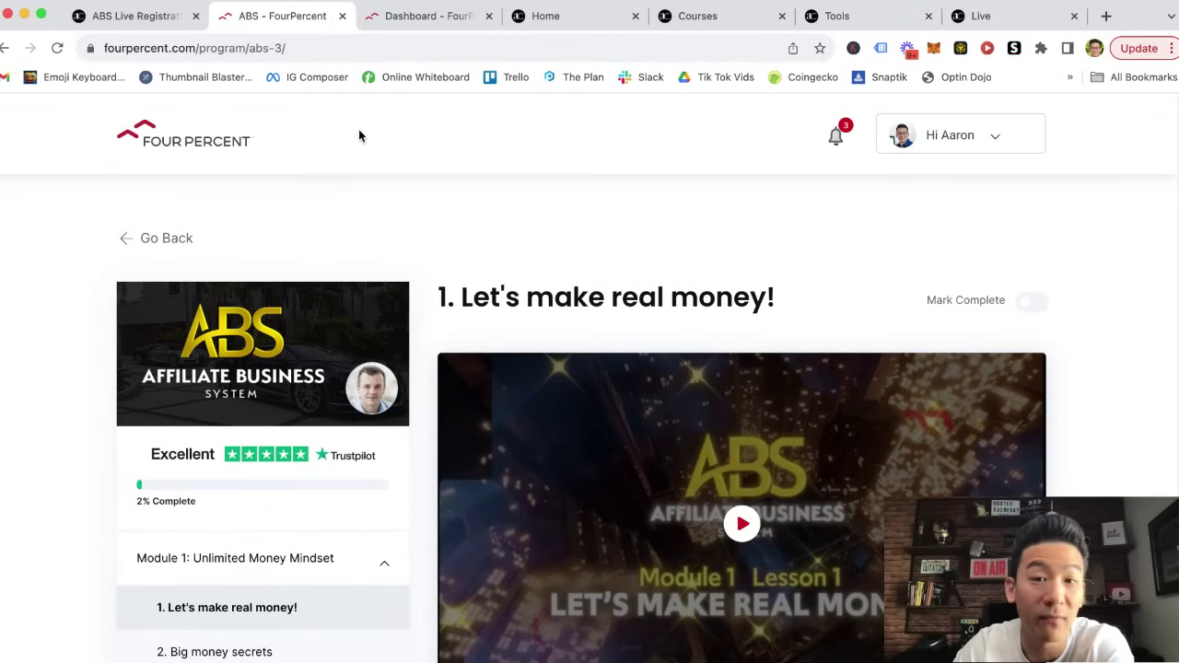
click(412, 16)
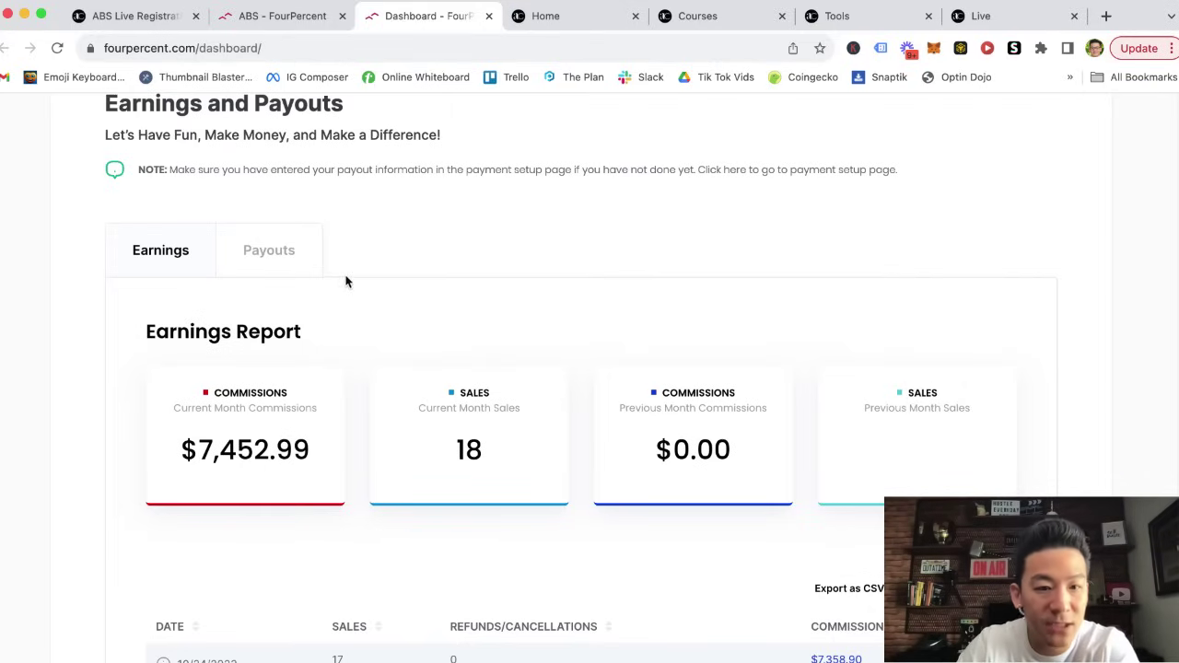
scroll(366, 289, up, 10)
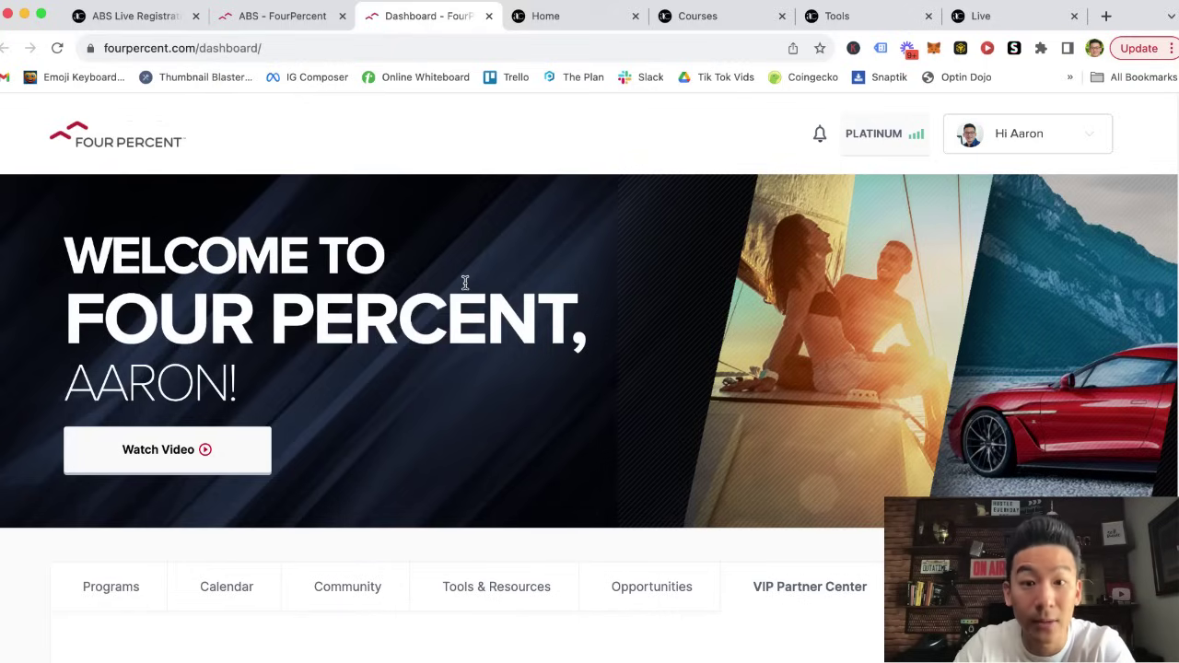
scroll(465, 283, down, 5)
scroll(470, 349, down, 4)
scroll(470, 349, down, 2)
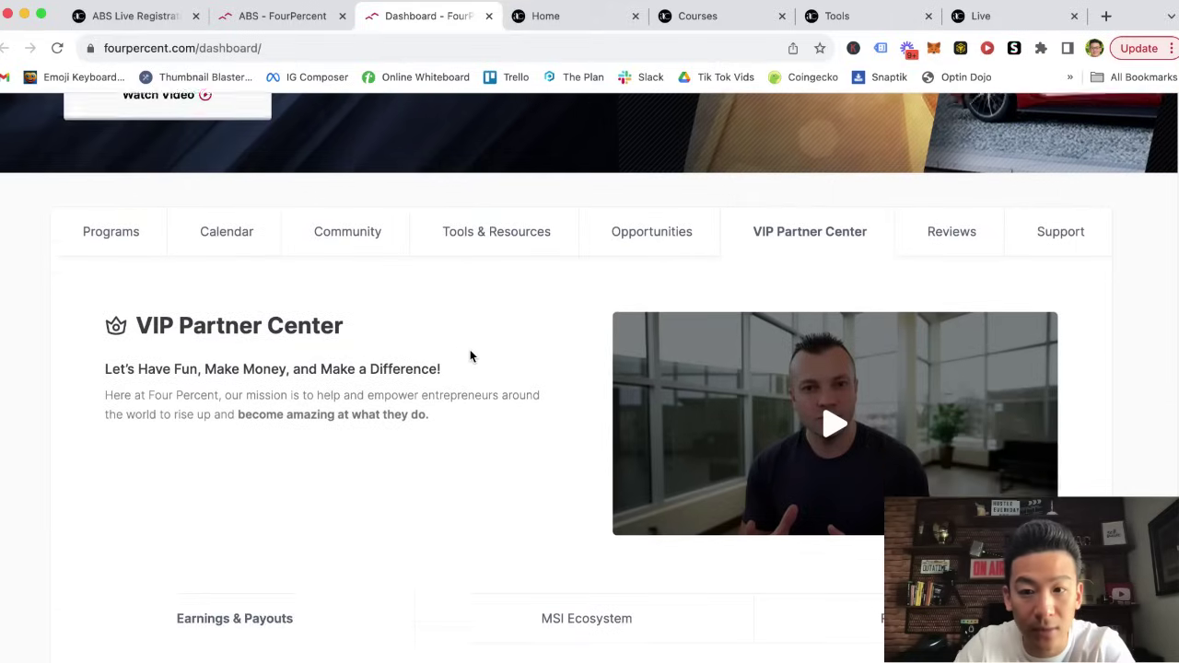
scroll(470, 349, down, 1)
scroll(560, 348, down, 4)
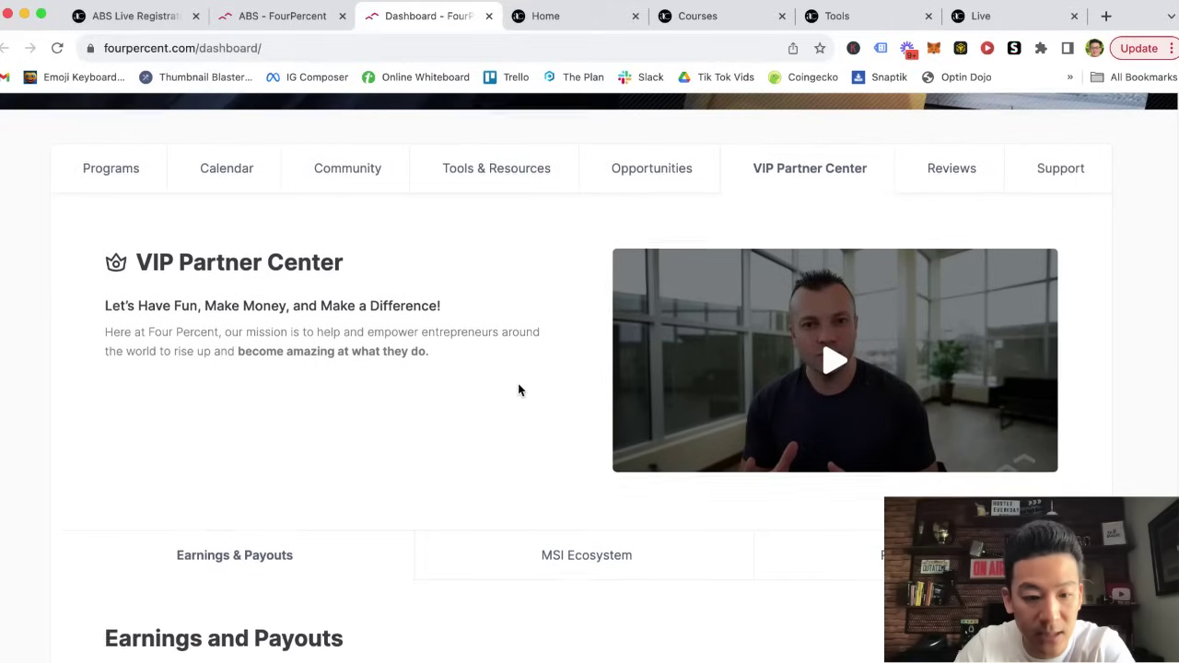
scroll(521, 390, down, 6)
scroll(521, 390, down, 2)
scroll(521, 391, down, 2)
scroll(521, 390, down, 2)
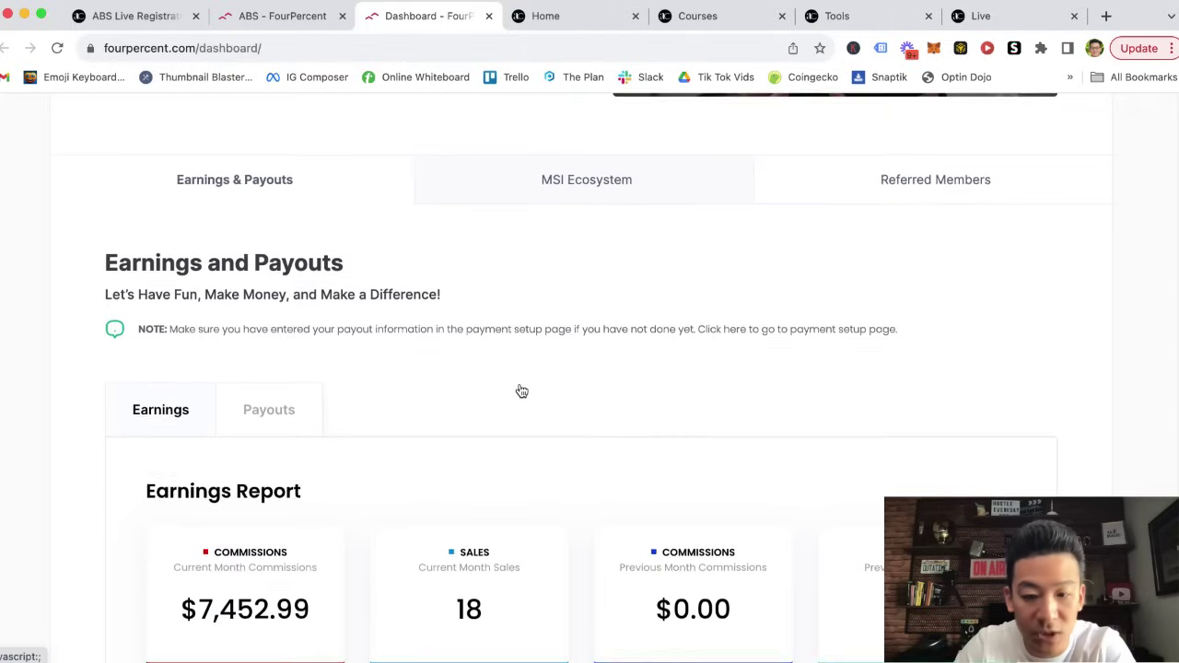
scroll(521, 390, down, 2)
scroll(521, 391, down, 1)
scroll(521, 390, down, 1)
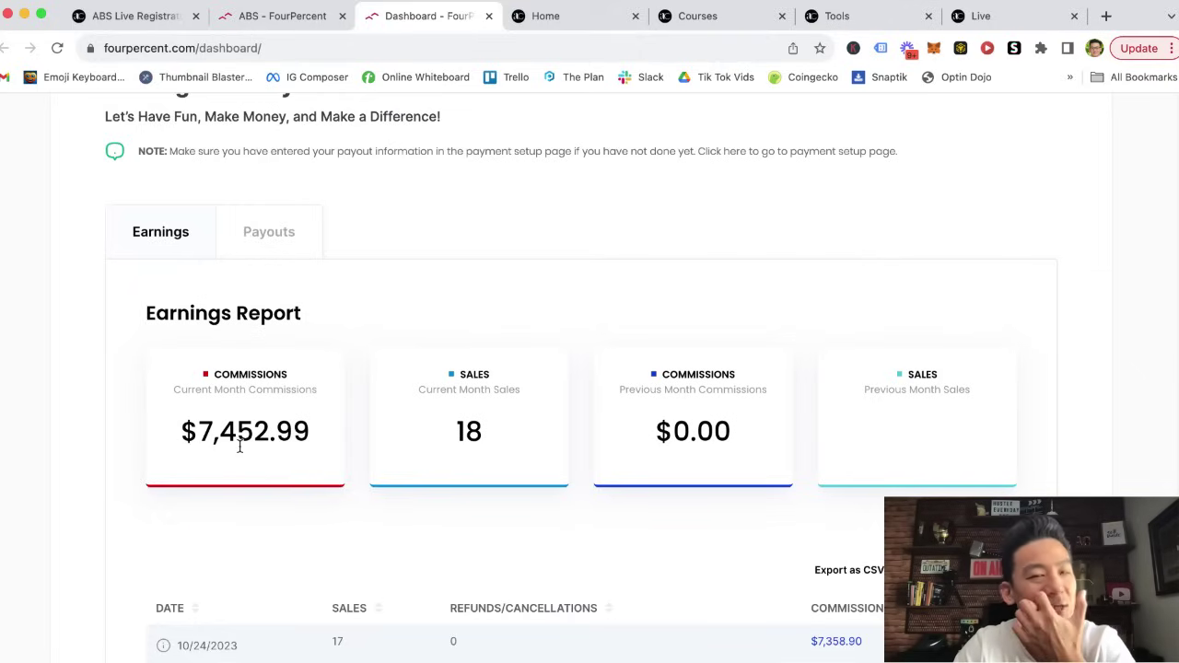
Step: Highlight the $7,452.99 current-month commissions figure, then switch to the Payouts summary
drag(196, 431, 322, 433)
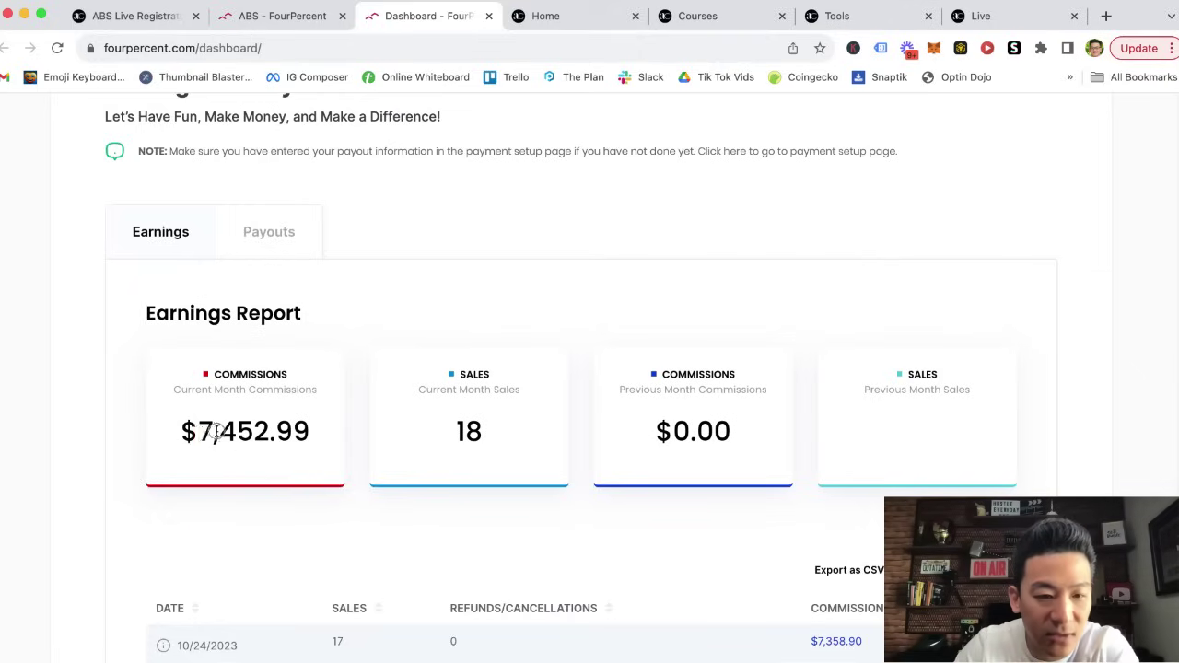
click(280, 467)
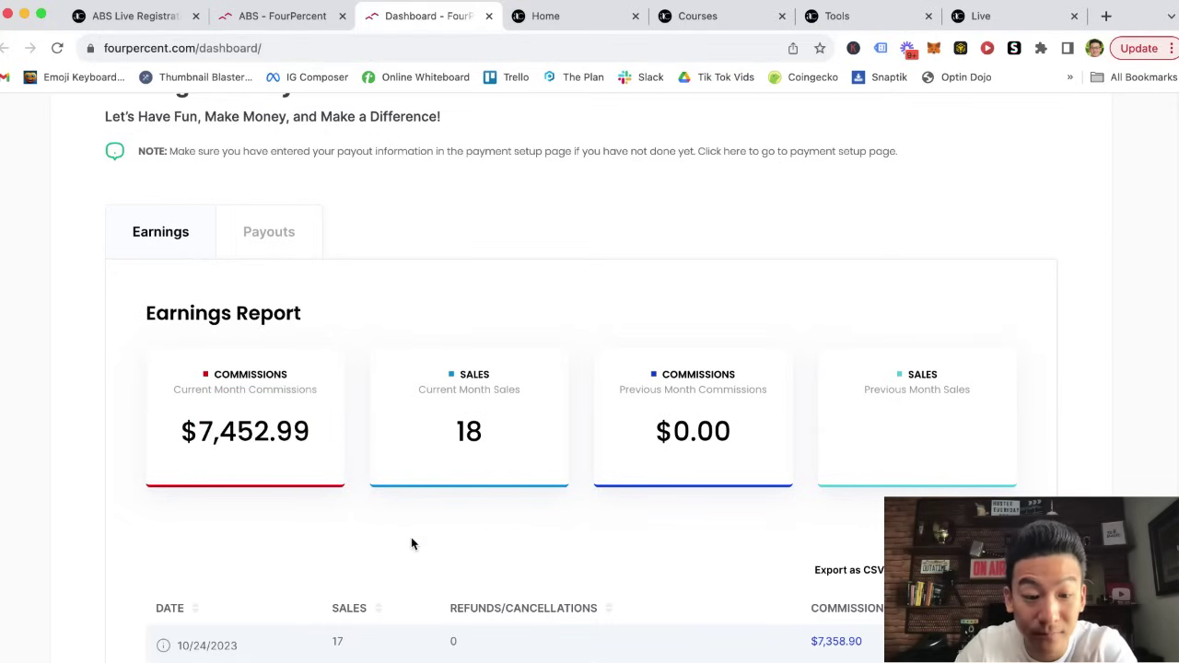
scroll(313, 537, down, 1)
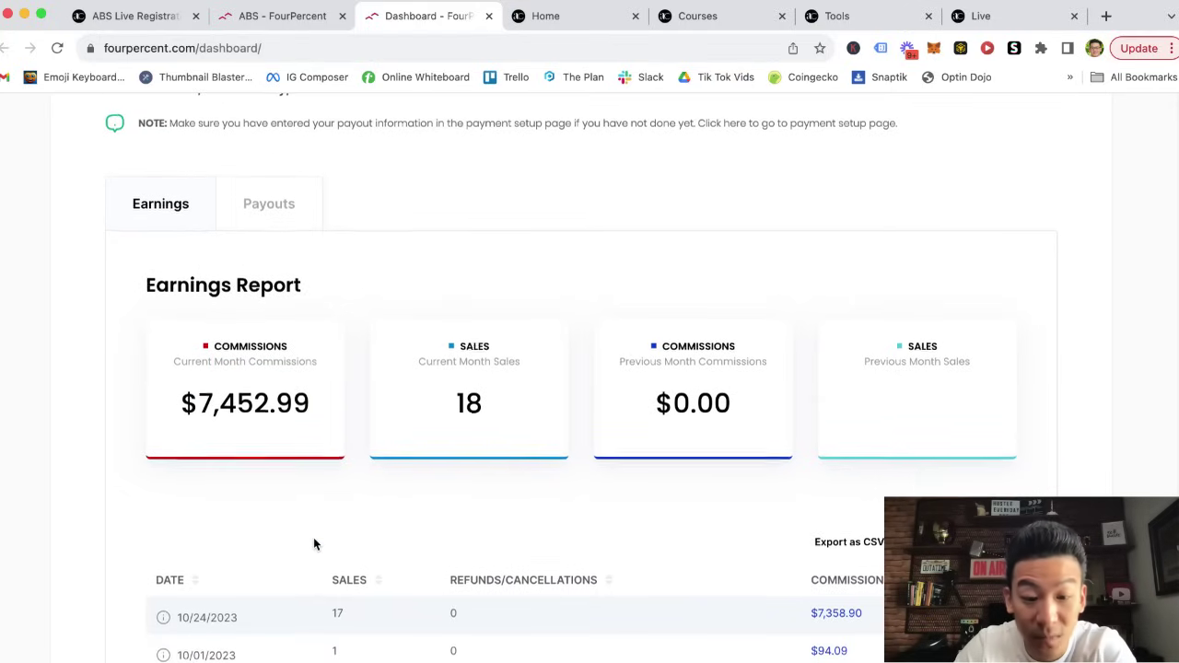
scroll(313, 537, up, 1)
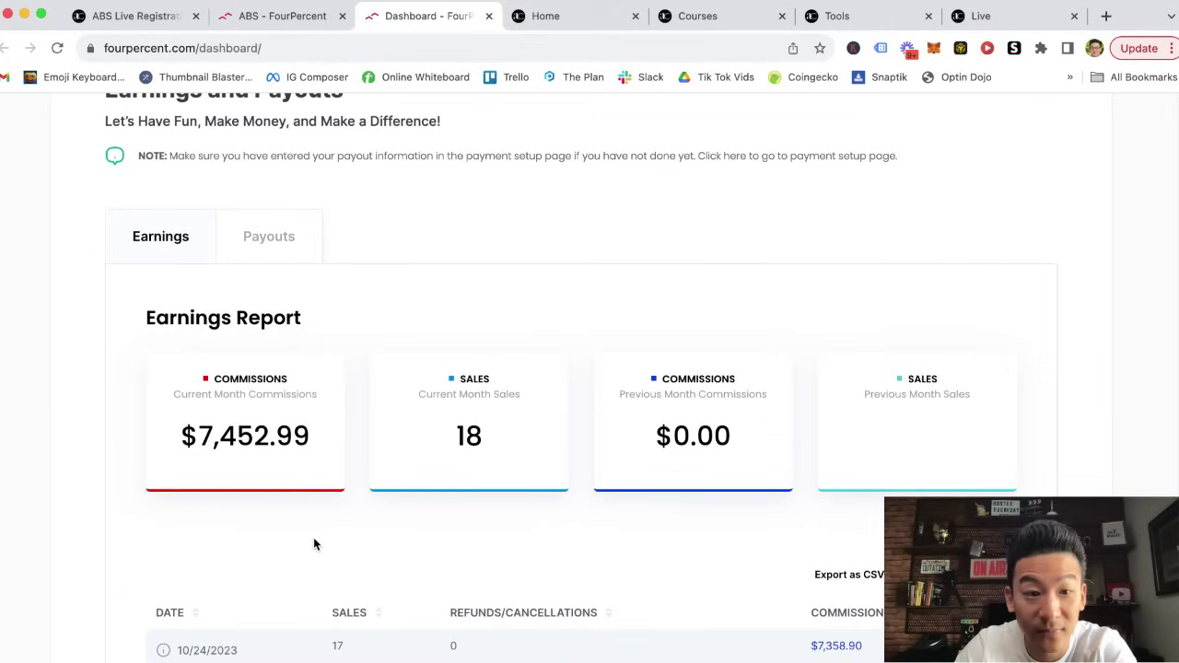
click(267, 237)
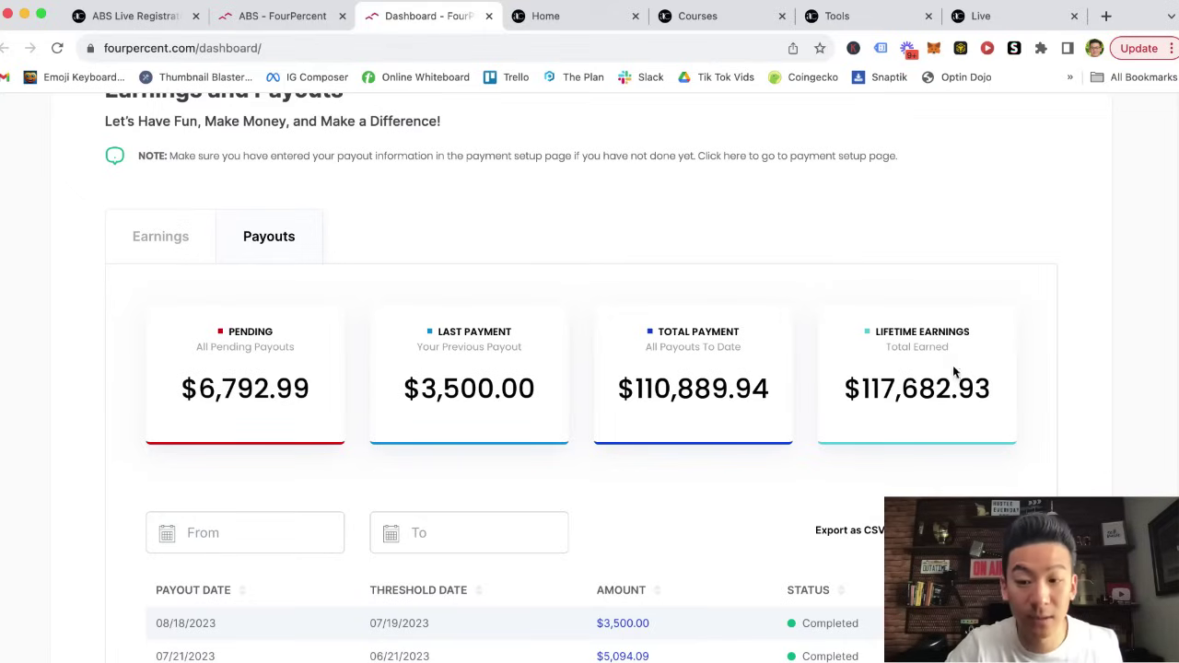
drag(993, 388, 823, 344)
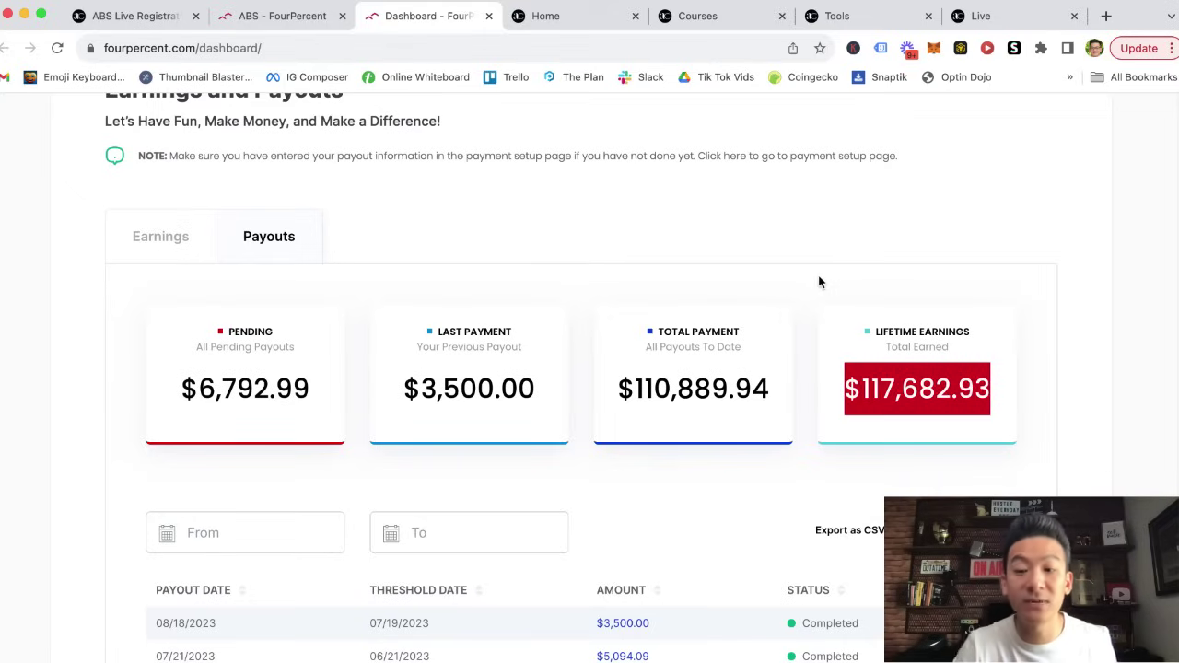
click(755, 273)
click(160, 236)
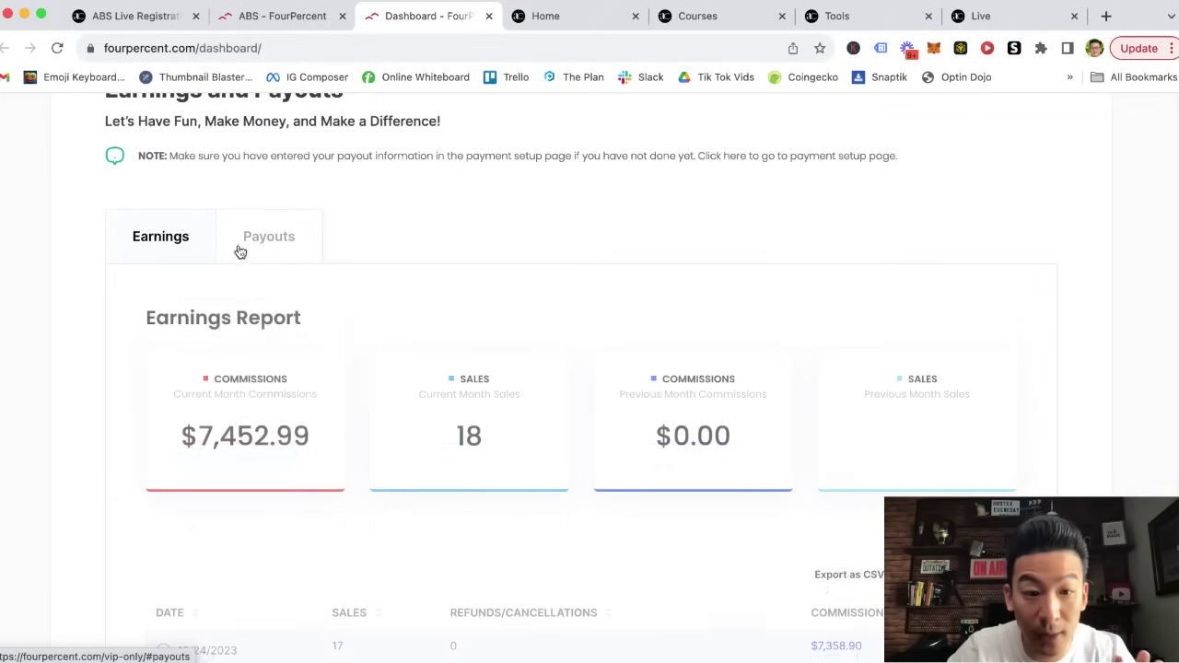
click(273, 237)
click(175, 241)
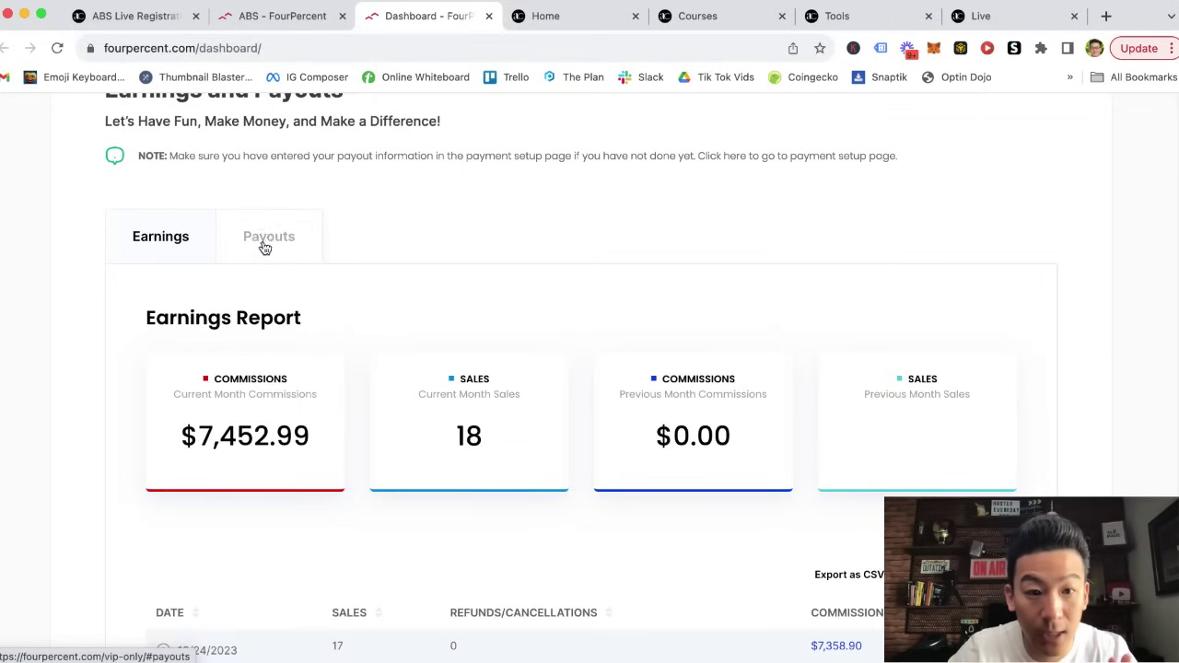
click(265, 244)
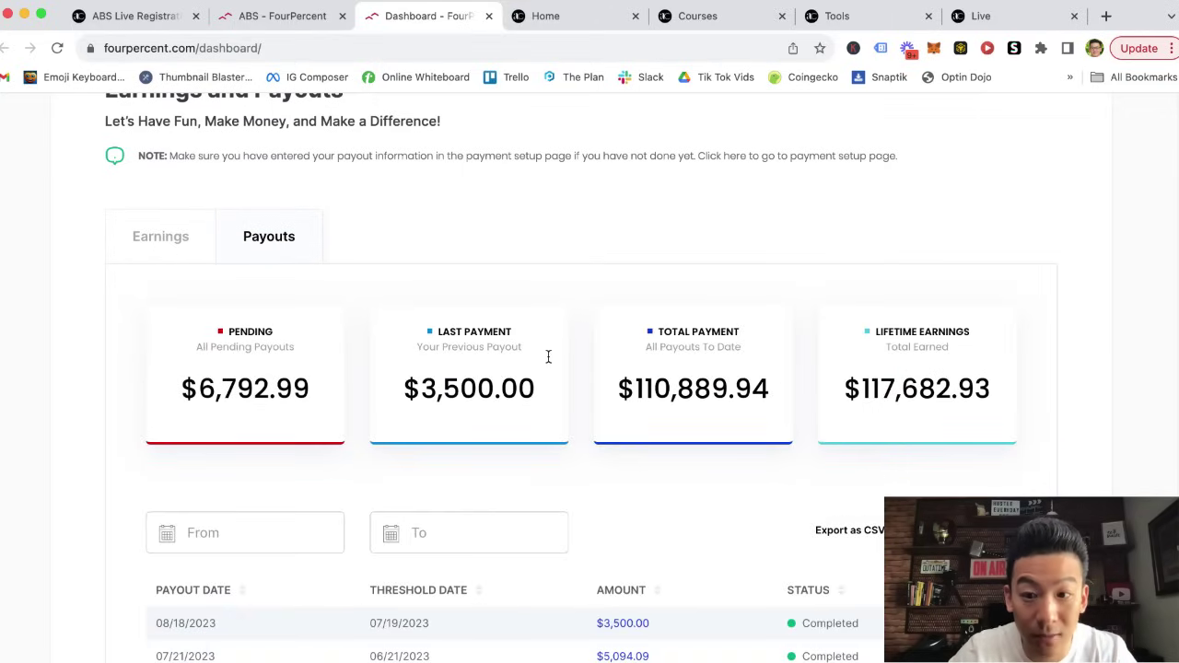
scroll(392, 241, up, 10)
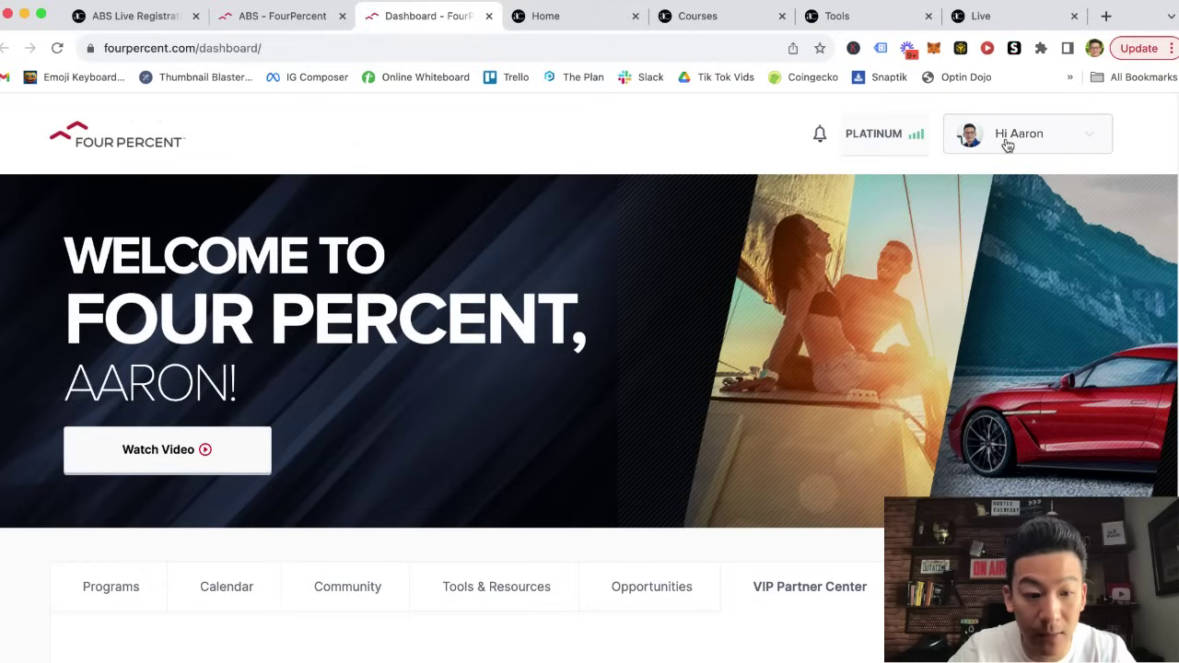
scroll(413, 312, down, 5)
scroll(413, 312, down, 5)
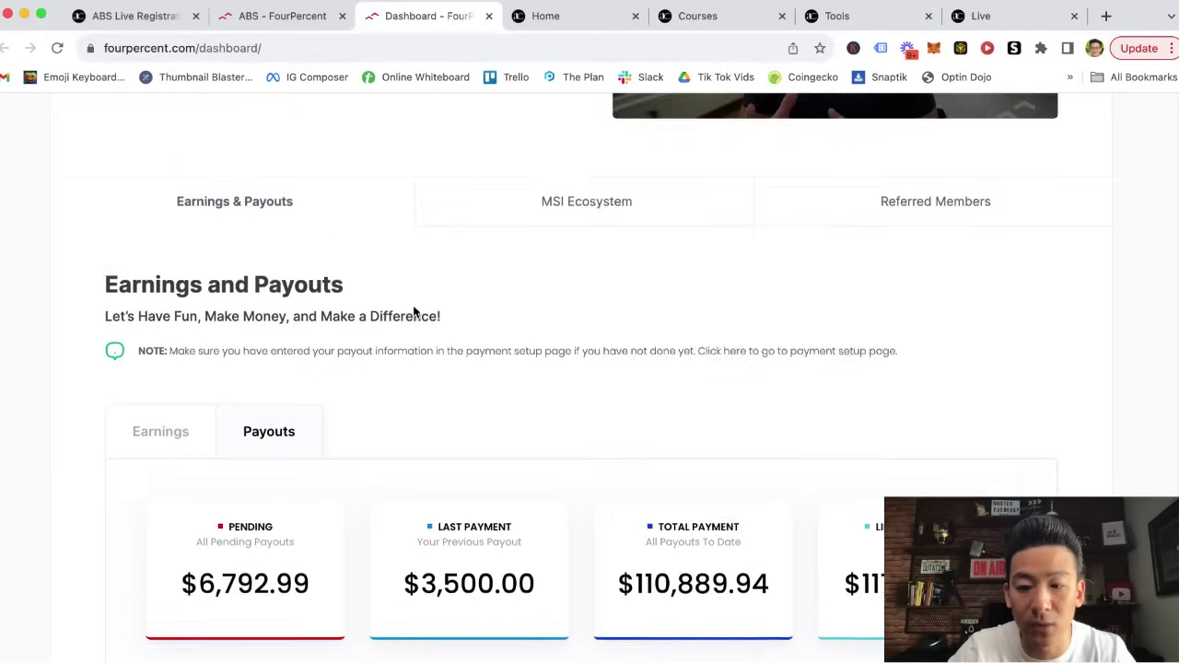
scroll(412, 311, down, 2)
scroll(412, 311, down, 1)
scroll(413, 312, up, 1)
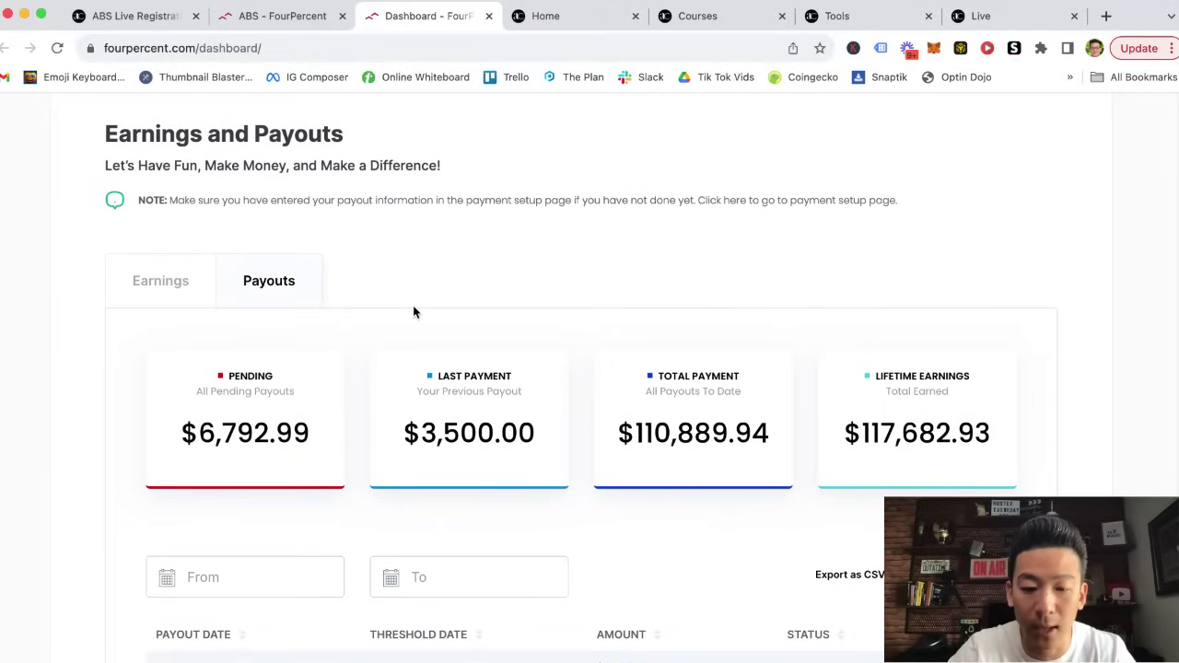
scroll(413, 312, down, 1)
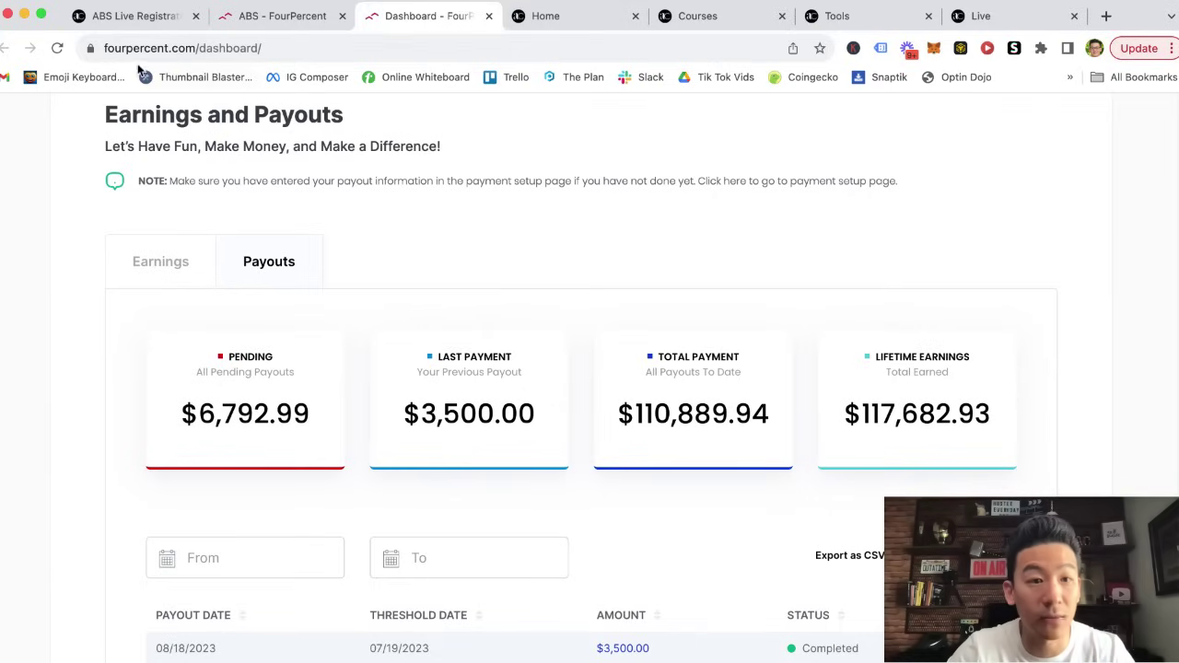
Step: Switch to the ABS Live Registration tab showing the $300,000-per-month headline
click(138, 15)
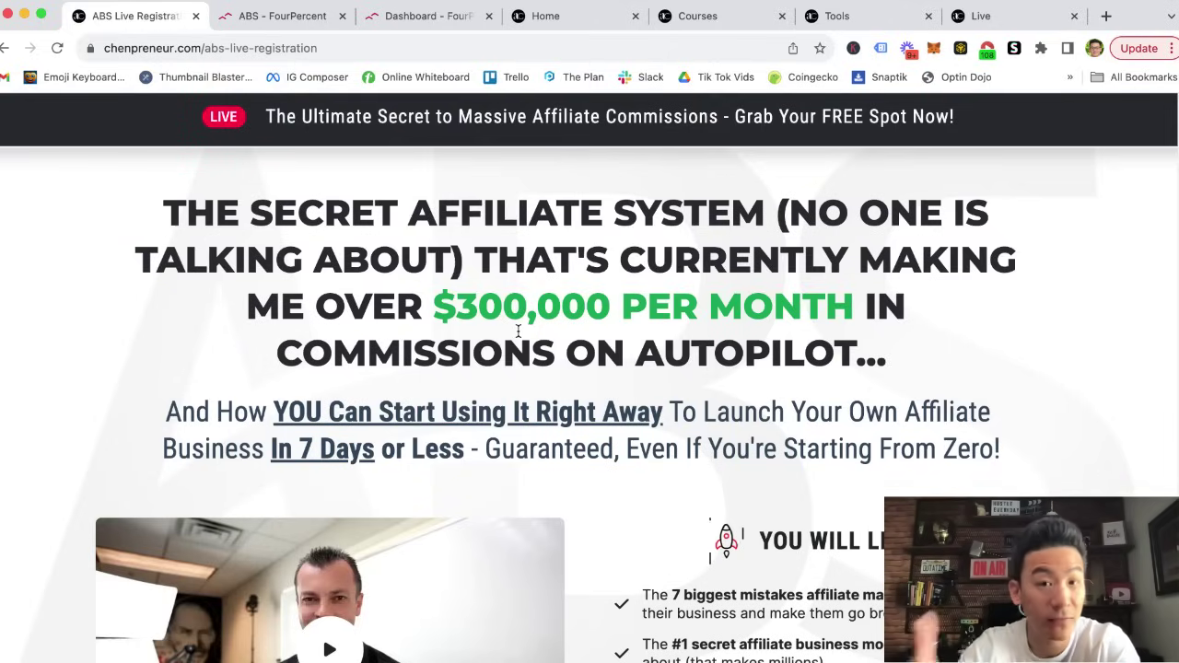
Step: Visit the chenpreneur Home, Courses, Tools and Live pages, then show the FourPercent earnings report
click(544, 16)
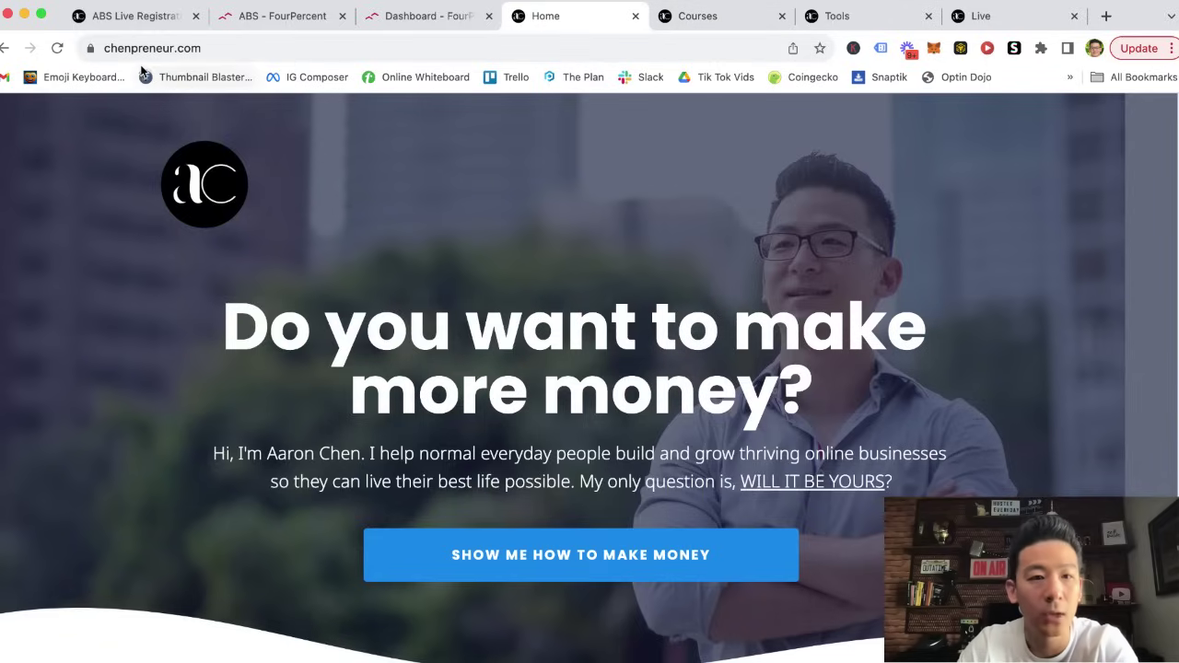
click(698, 15)
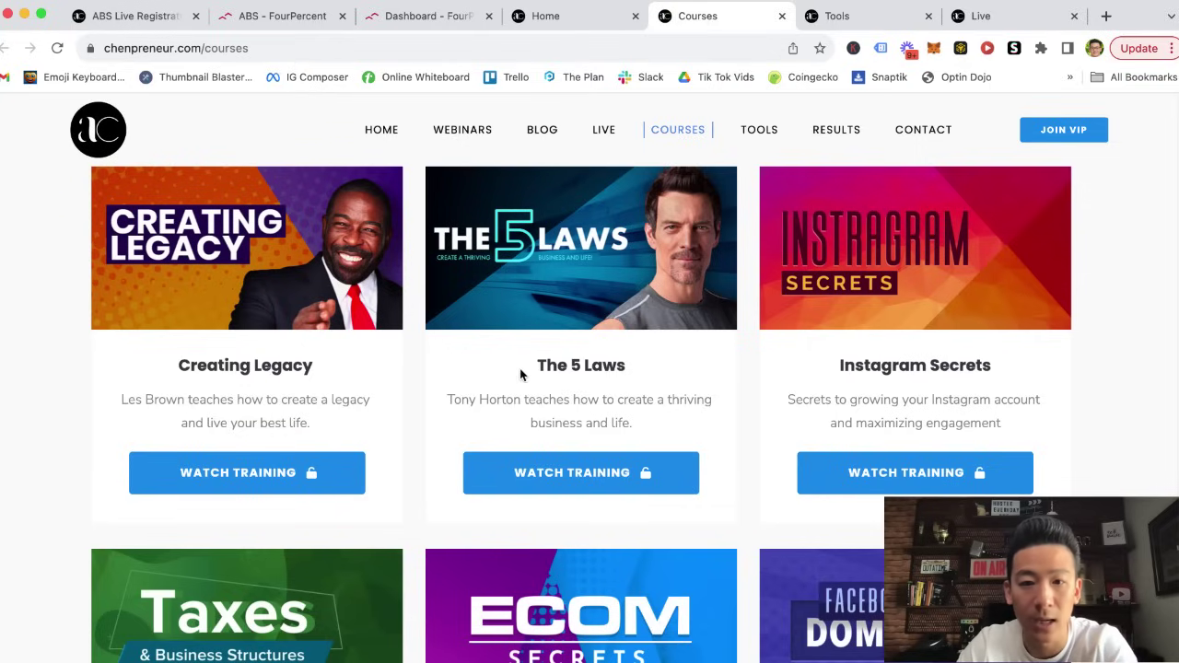
scroll(521, 373, up, 3)
click(836, 15)
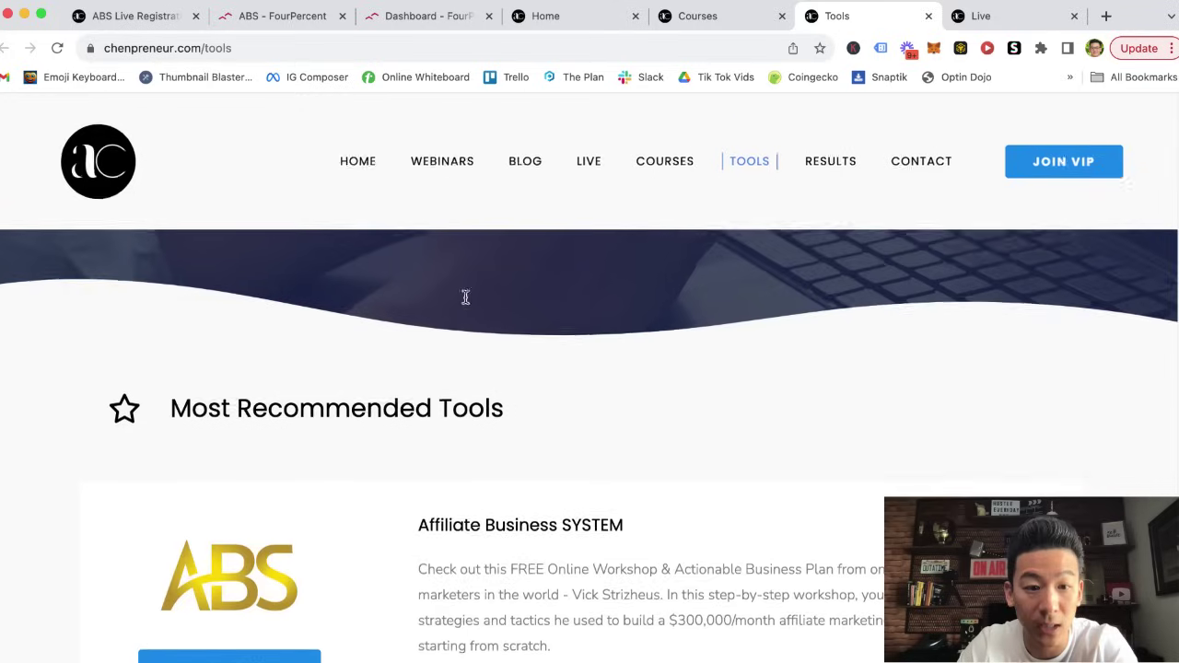
scroll(465, 297, down, 10)
scroll(465, 296, down, 5)
click(981, 16)
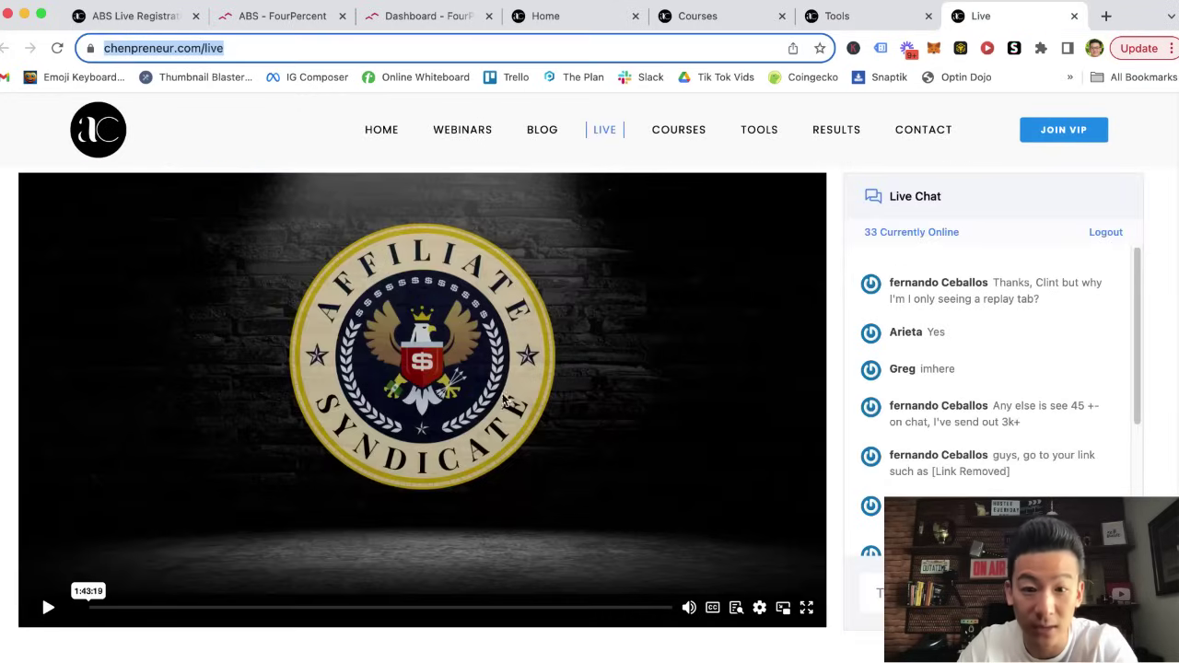
scroll(516, 401, up, 2)
scroll(529, 396, down, 6)
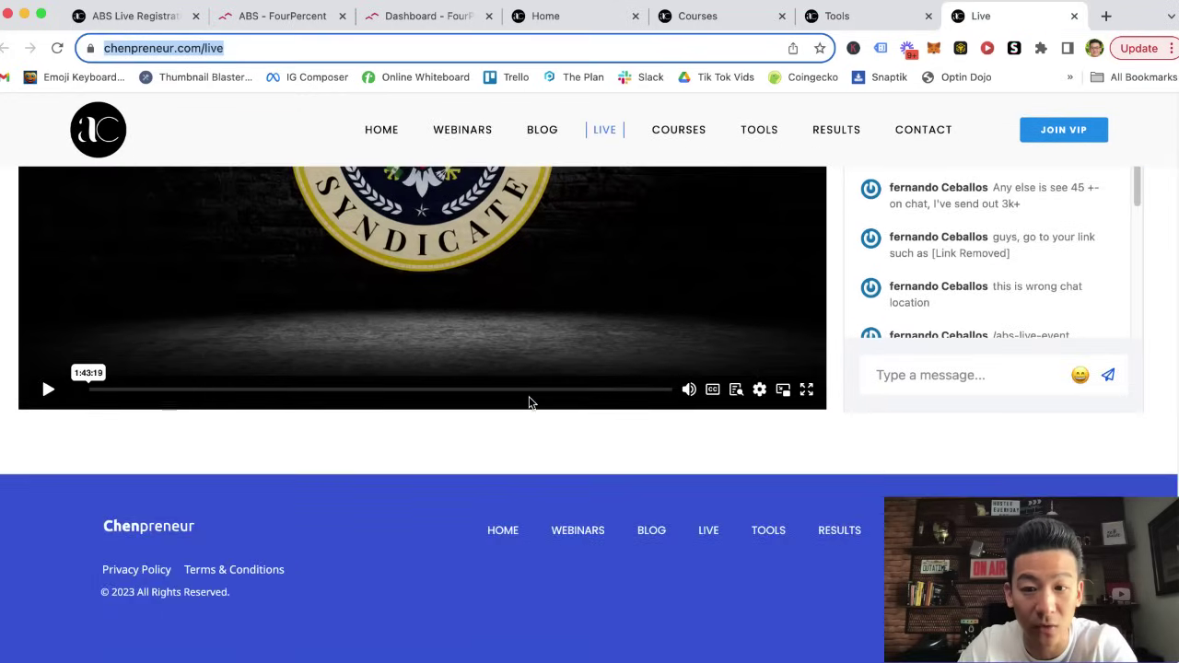
scroll(529, 402, up, 5)
scroll(516, 405, down, 5)
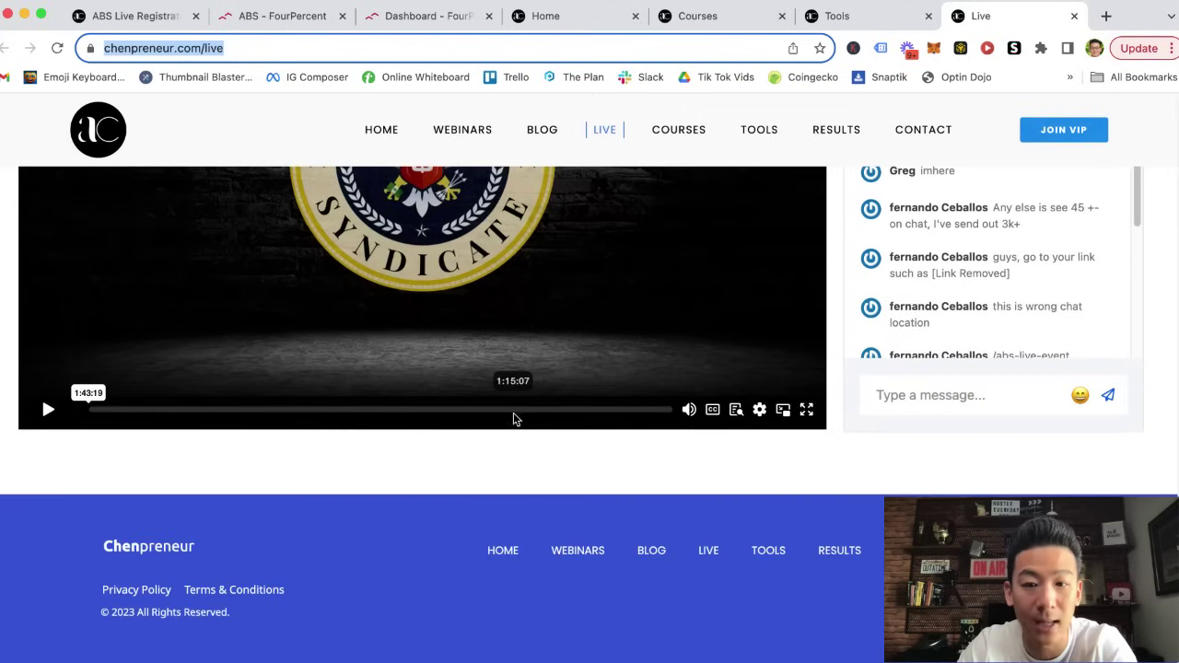
scroll(515, 419, up, 5)
scroll(516, 368, up, 5)
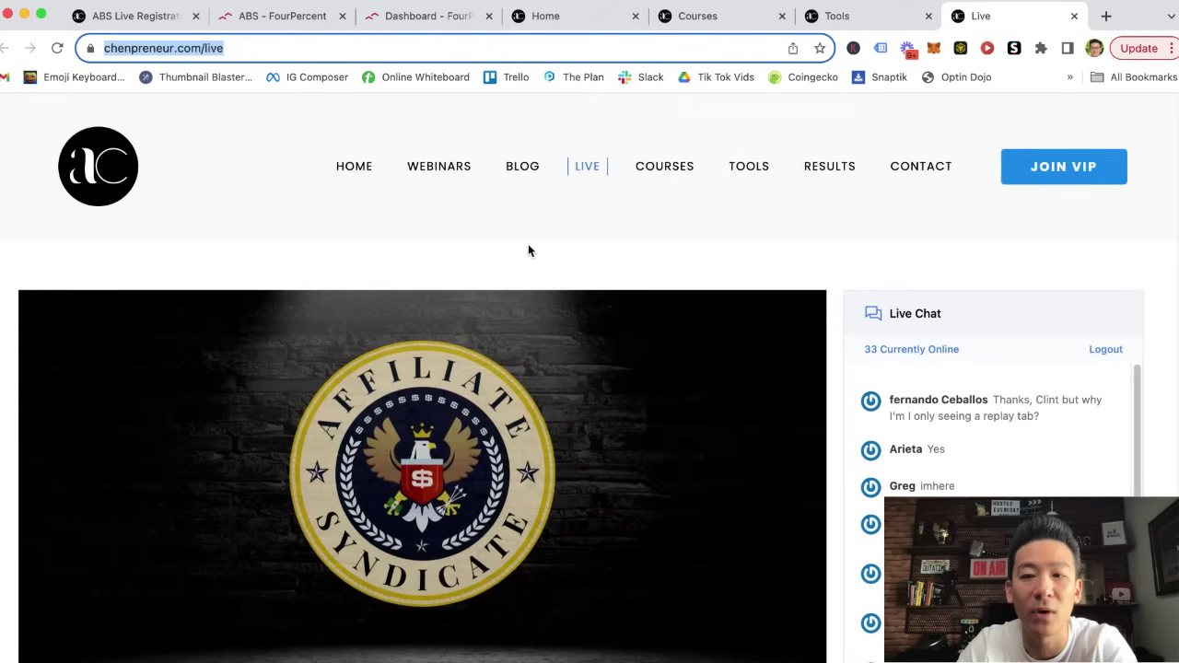
scroll(529, 250, down, 4)
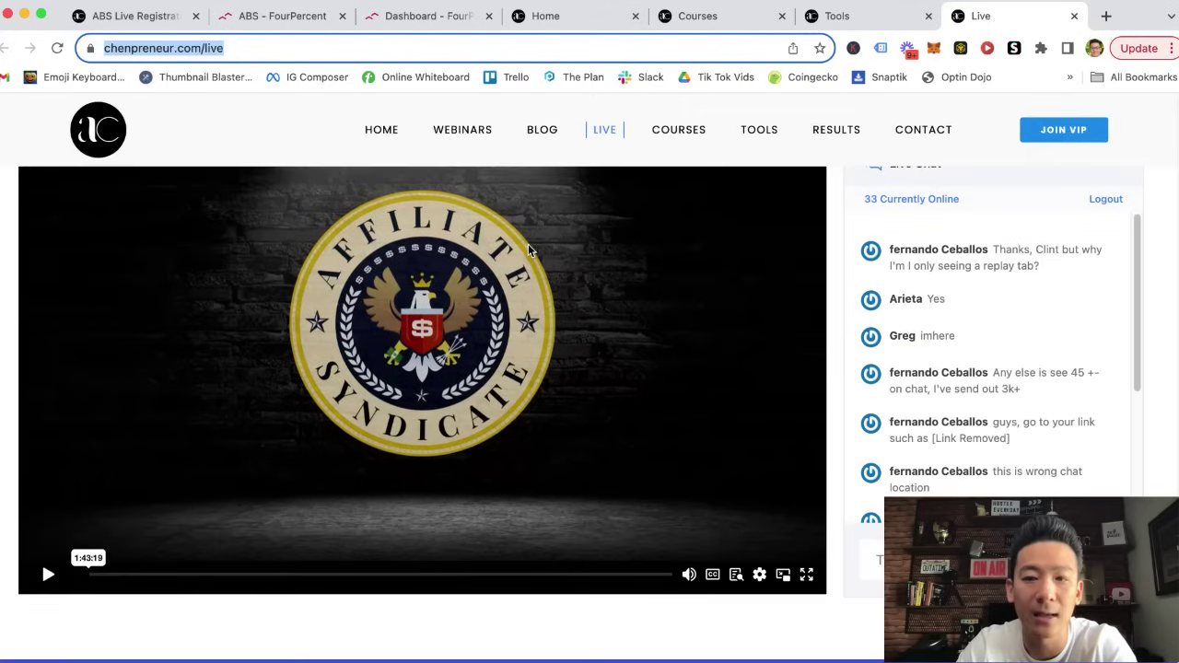
click(419, 16)
click(179, 261)
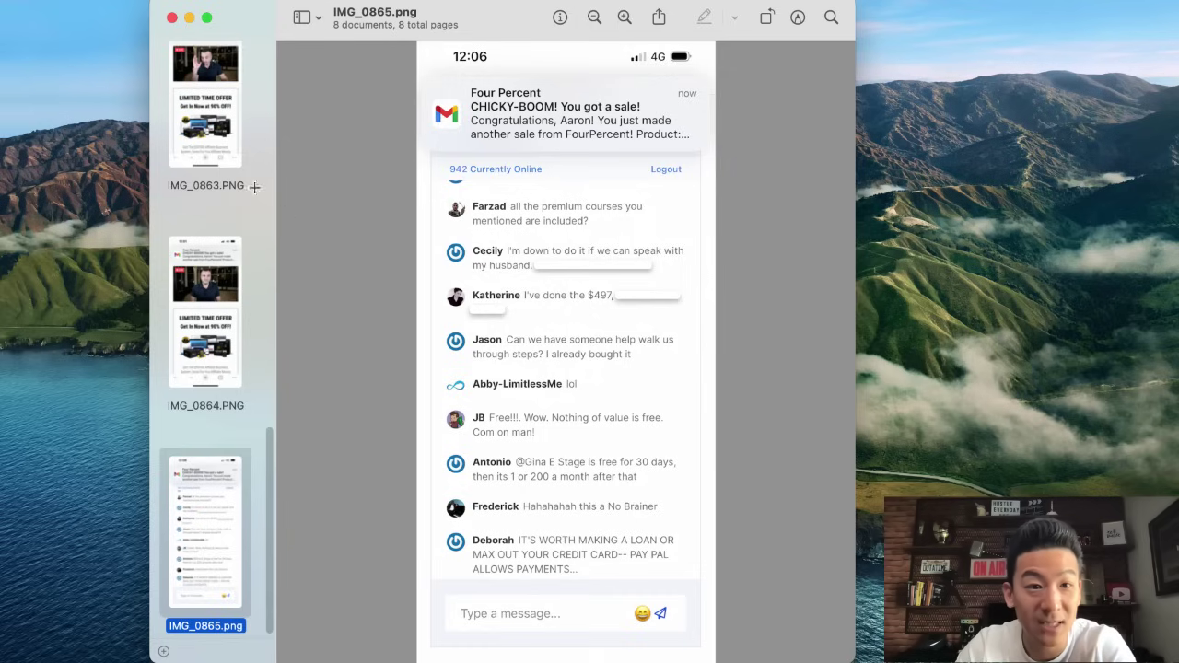
scroll(244, 154, up, 5)
scroll(241, 151, up, 5)
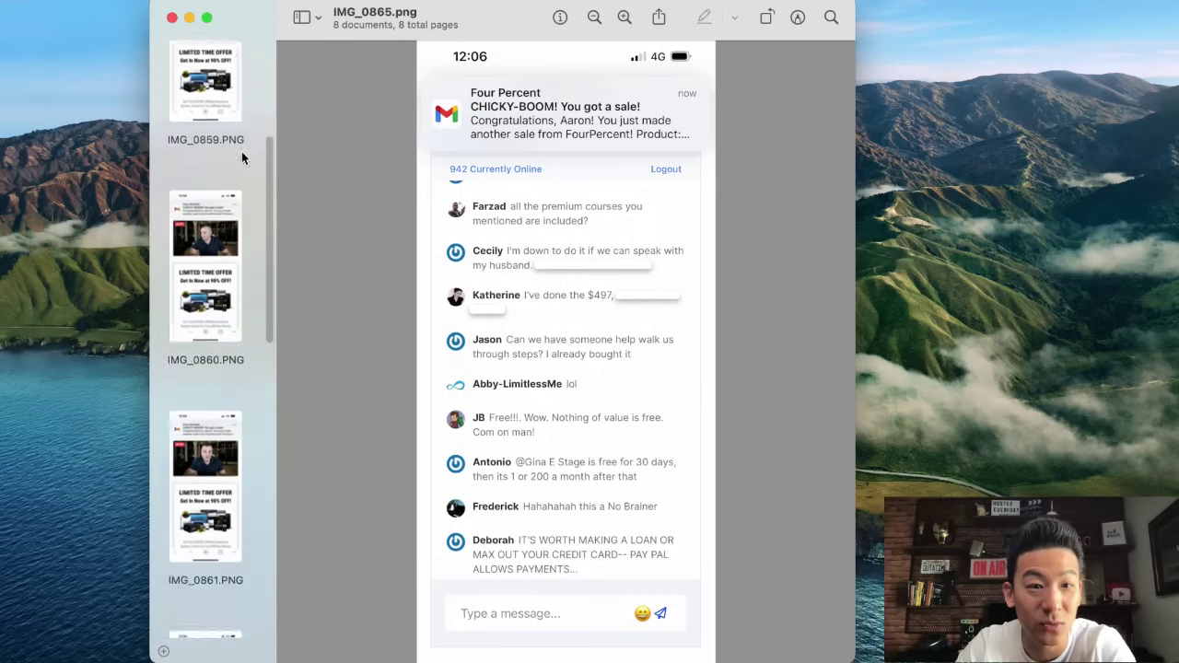
scroll(241, 152, up, 5)
scroll(196, 127, up, 1)
Step: View the IMG_0856 live chat photo, then sale screenshots IMG_0859 through IMG_0863
click(196, 127)
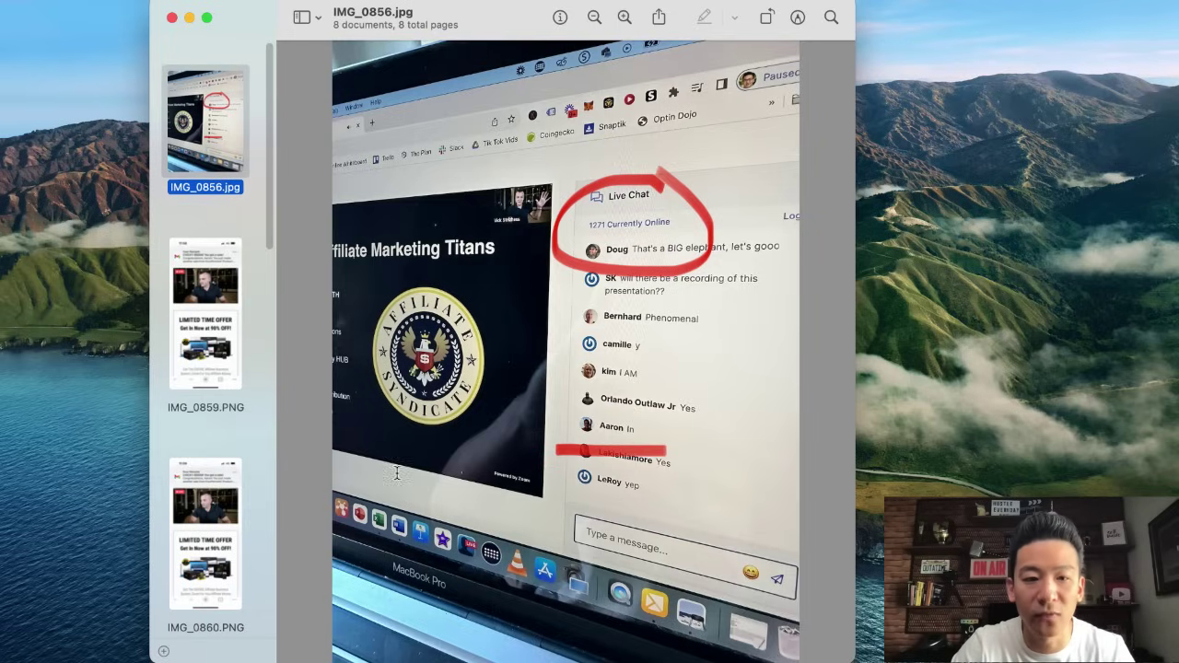
click(210, 317)
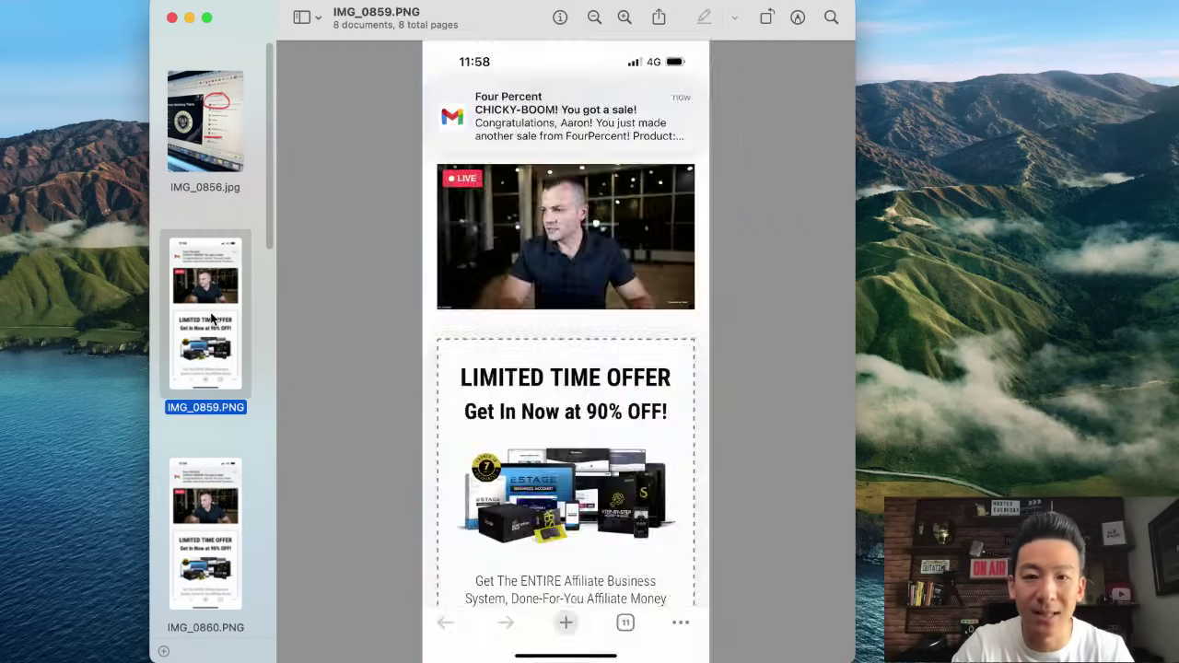
click(201, 534)
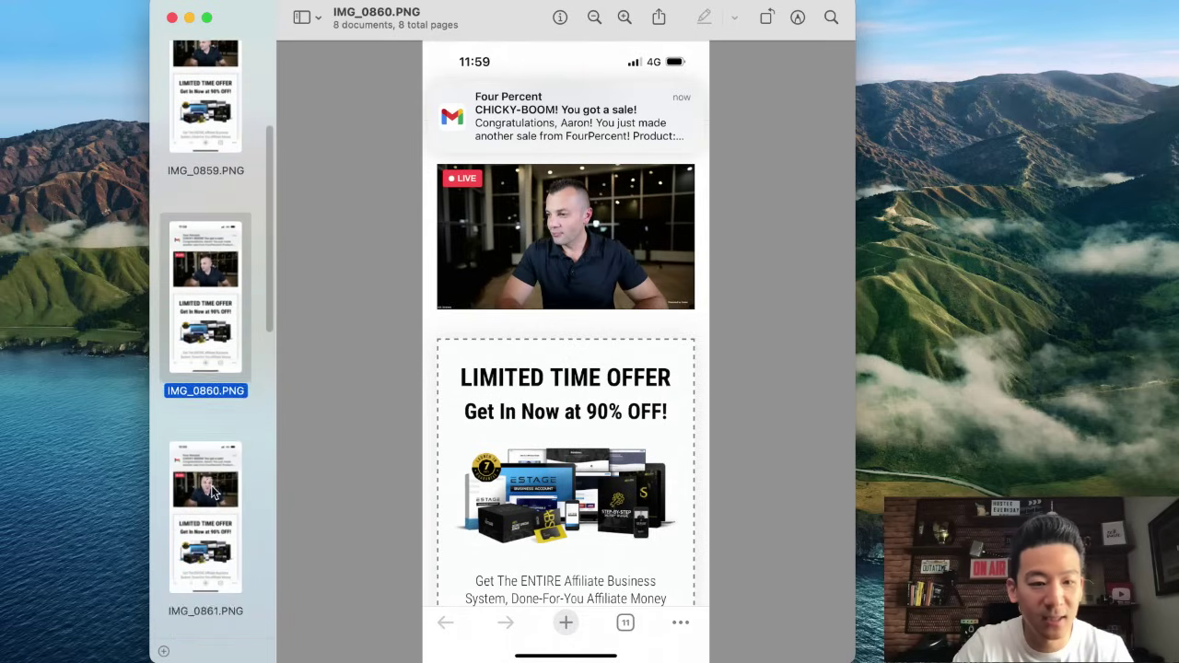
click(214, 494)
click(202, 555)
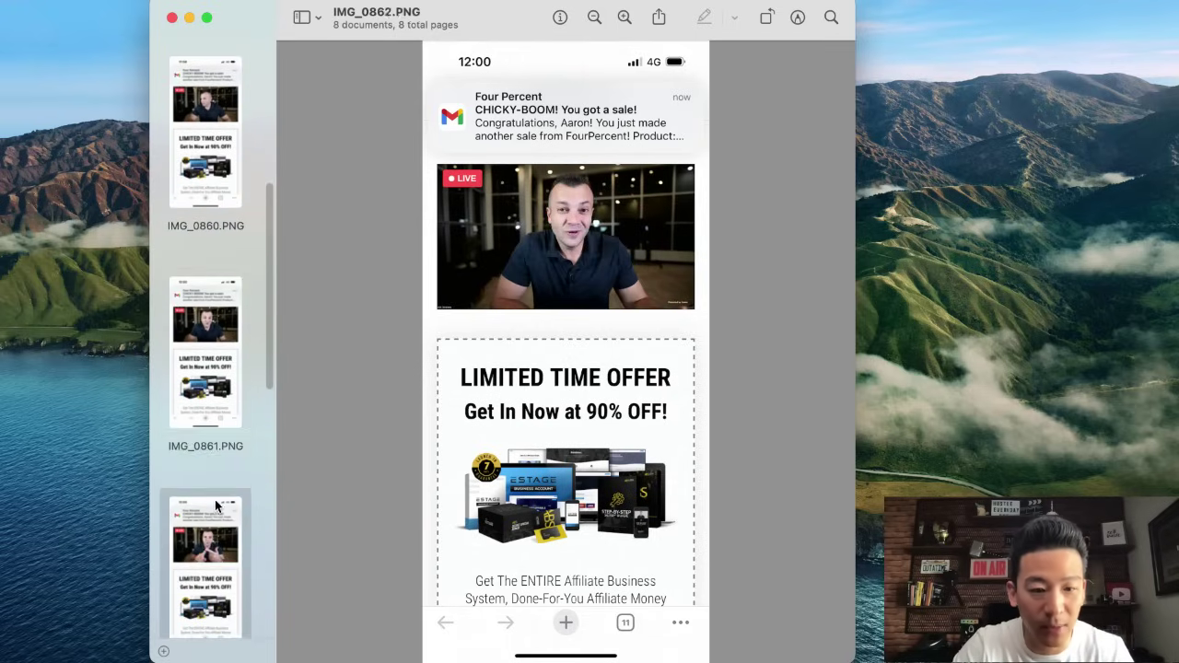
click(217, 511)
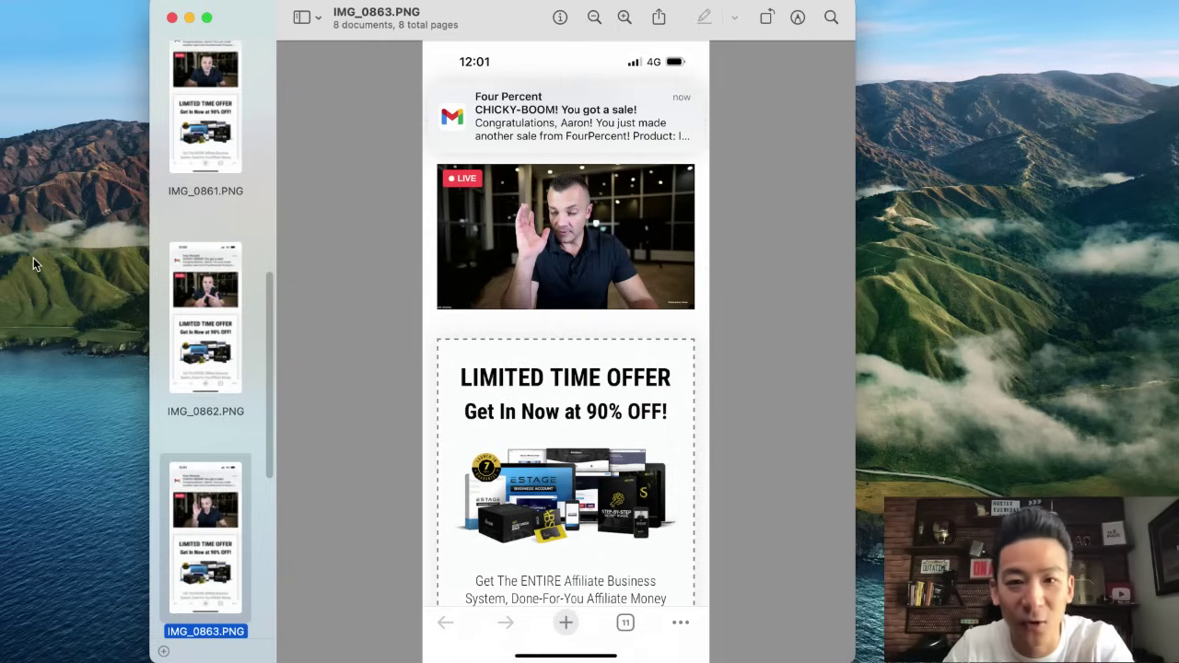
Step: Leave Preview for Chrome and bring up the ABS Live Registration page
key(super+Tab)
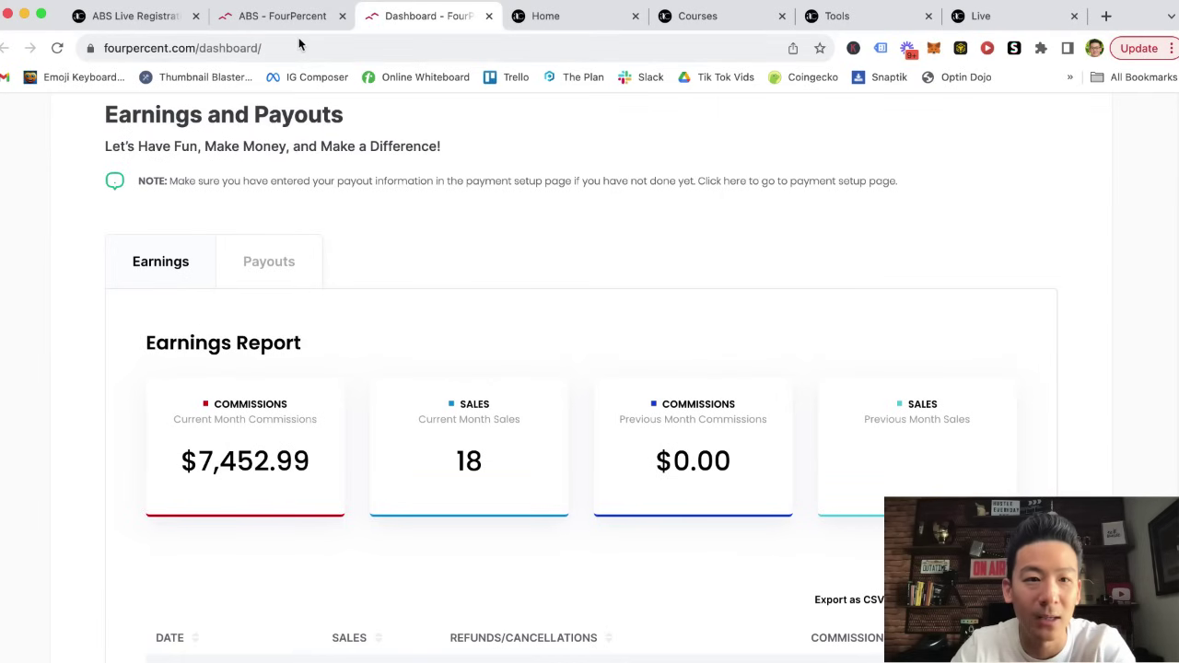
click(136, 16)
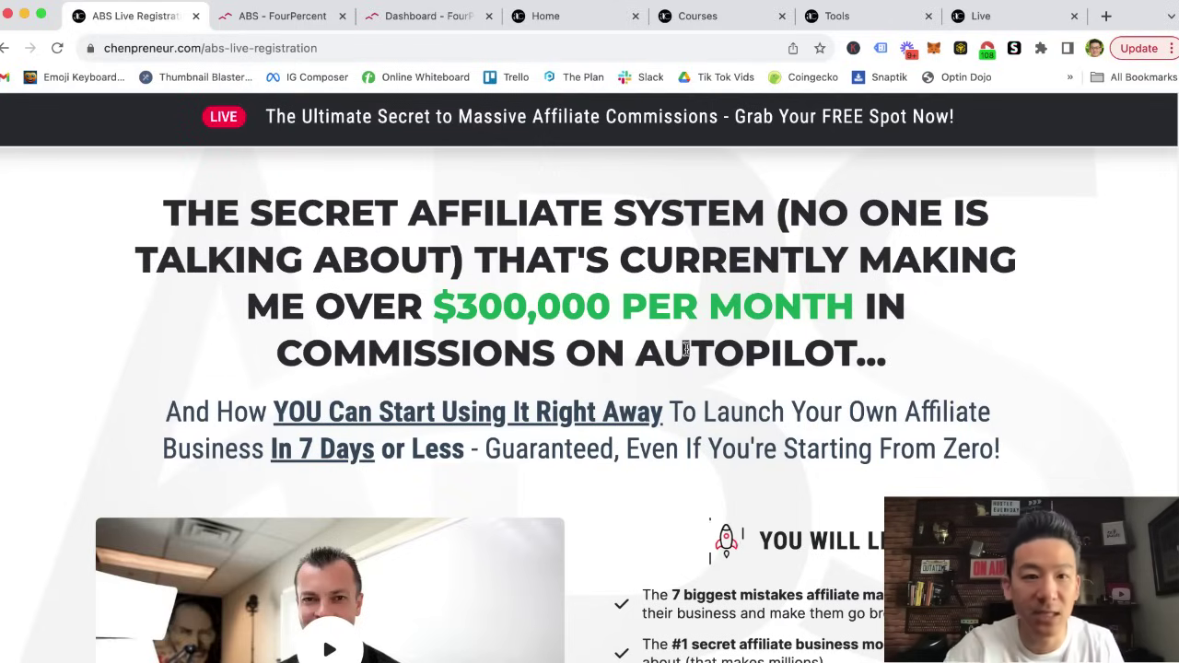
drag(293, 207, 876, 379)
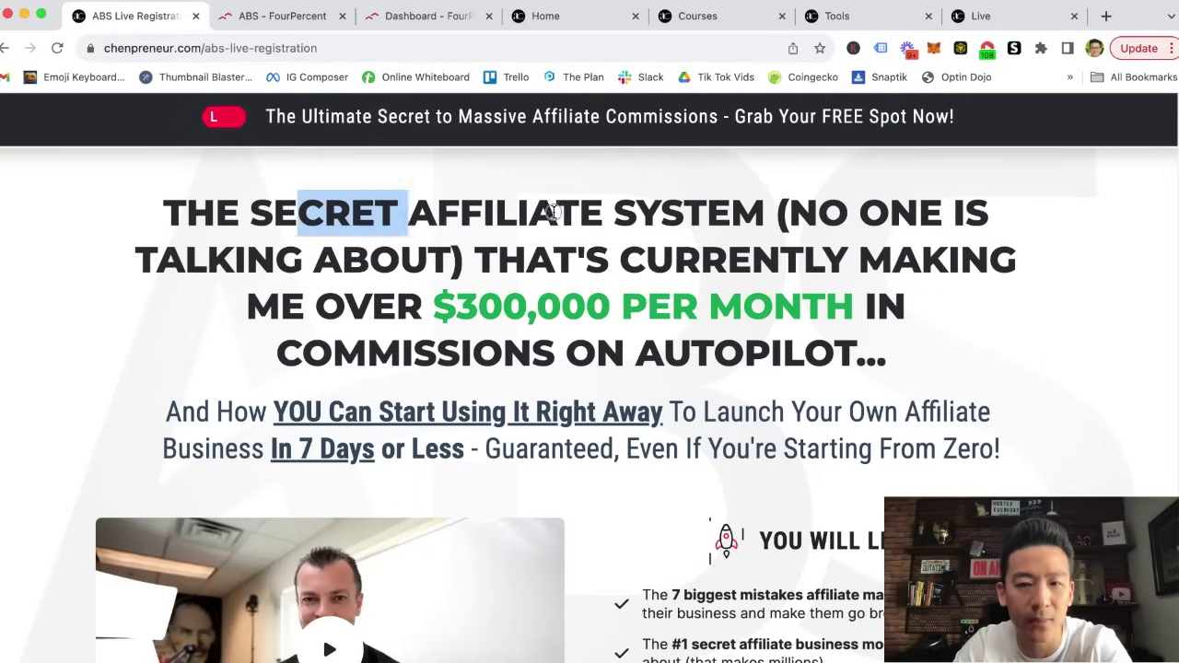
click(904, 364)
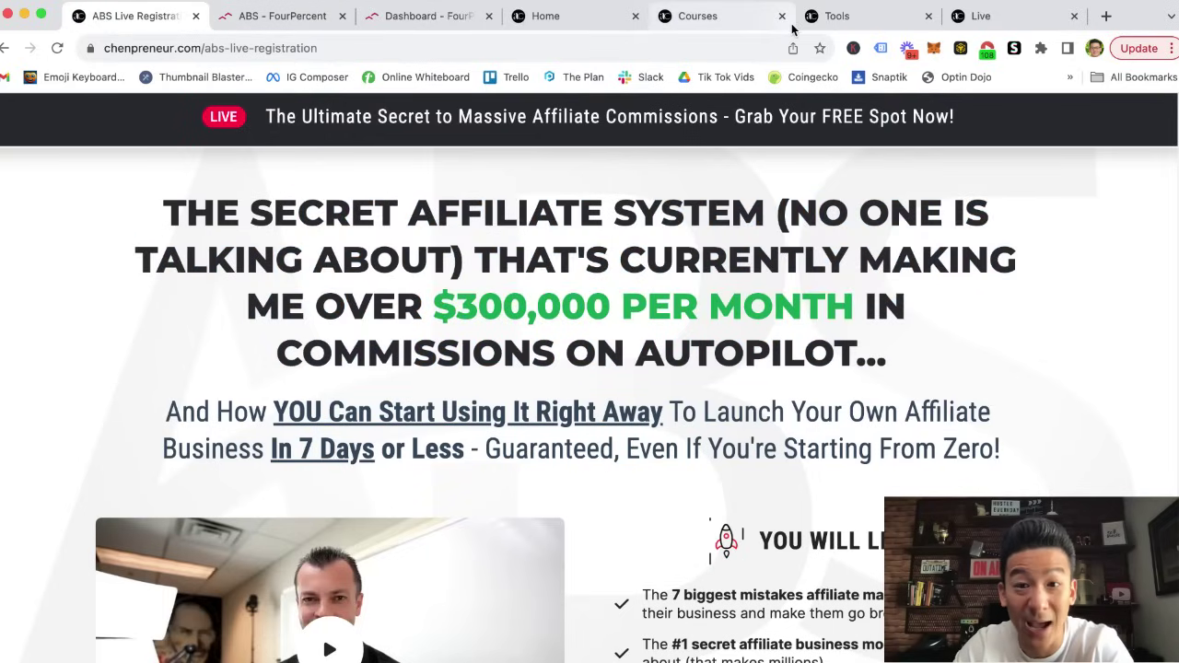
click(423, 15)
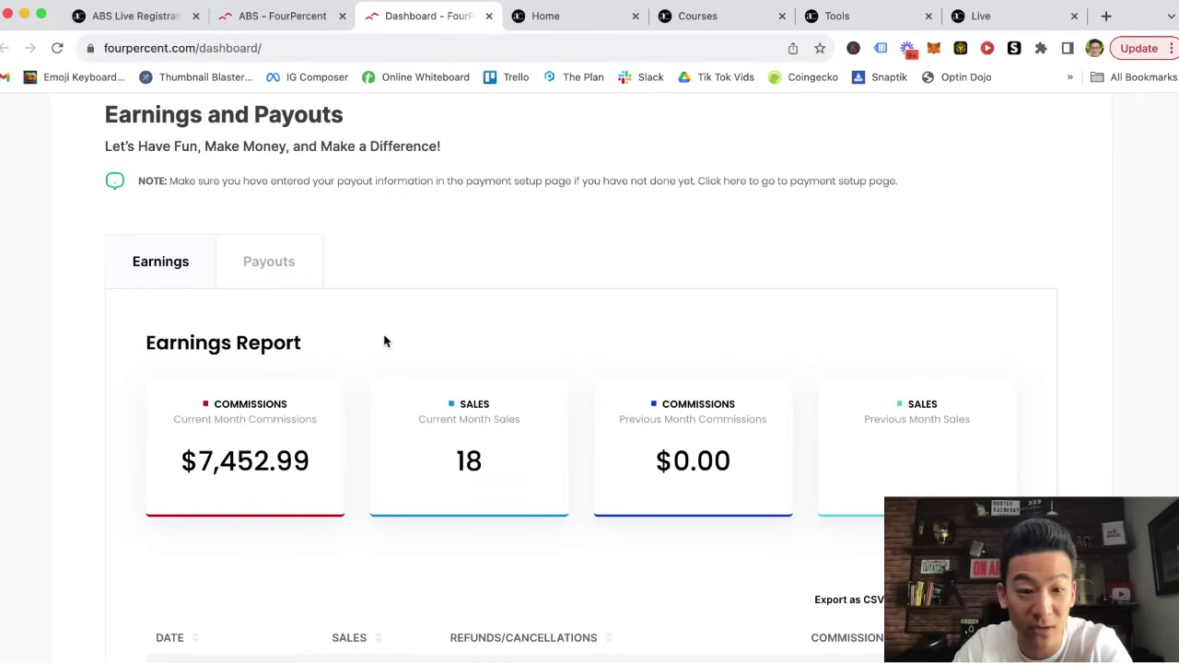
click(134, 16)
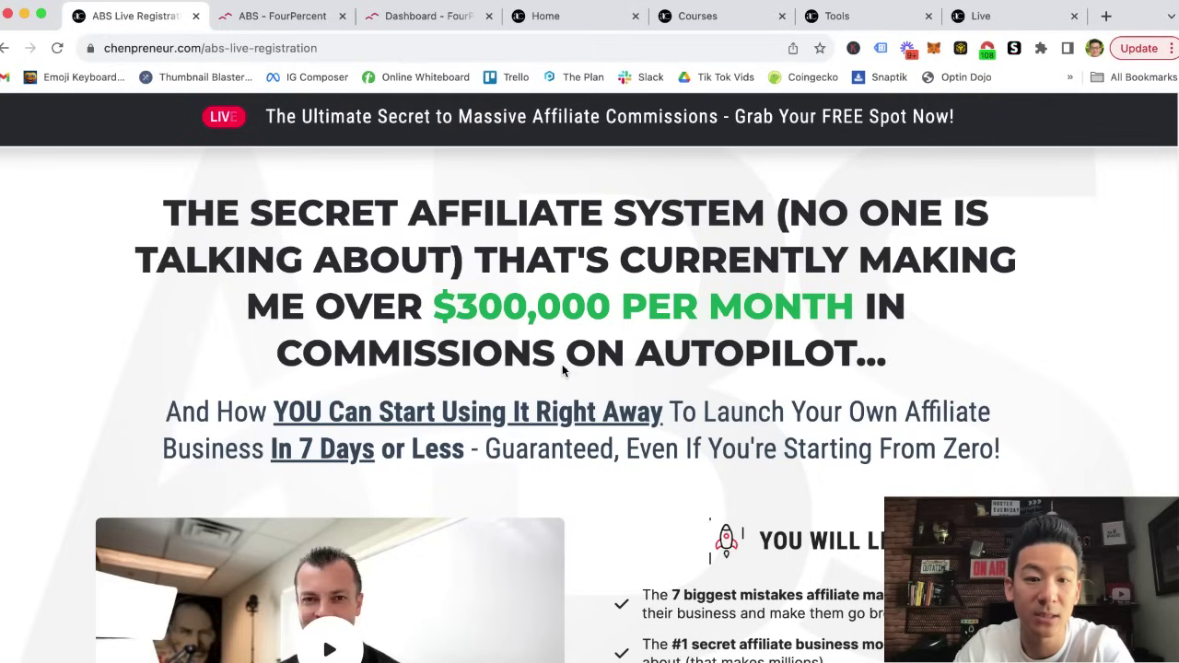